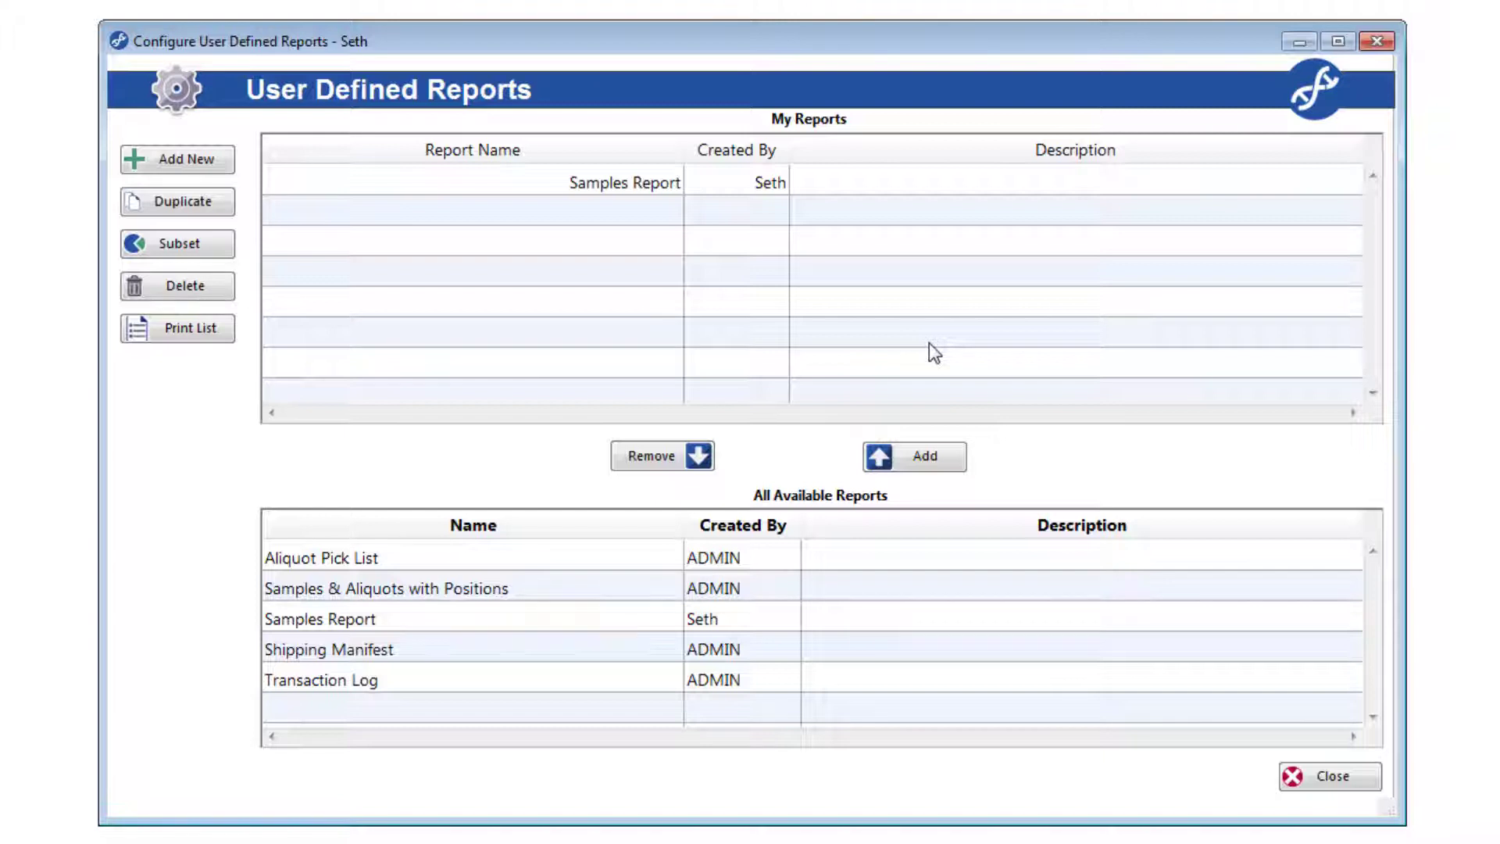
- Add the Aliquot Pick List report to My Reports and remove it from that list again
click(503, 562)
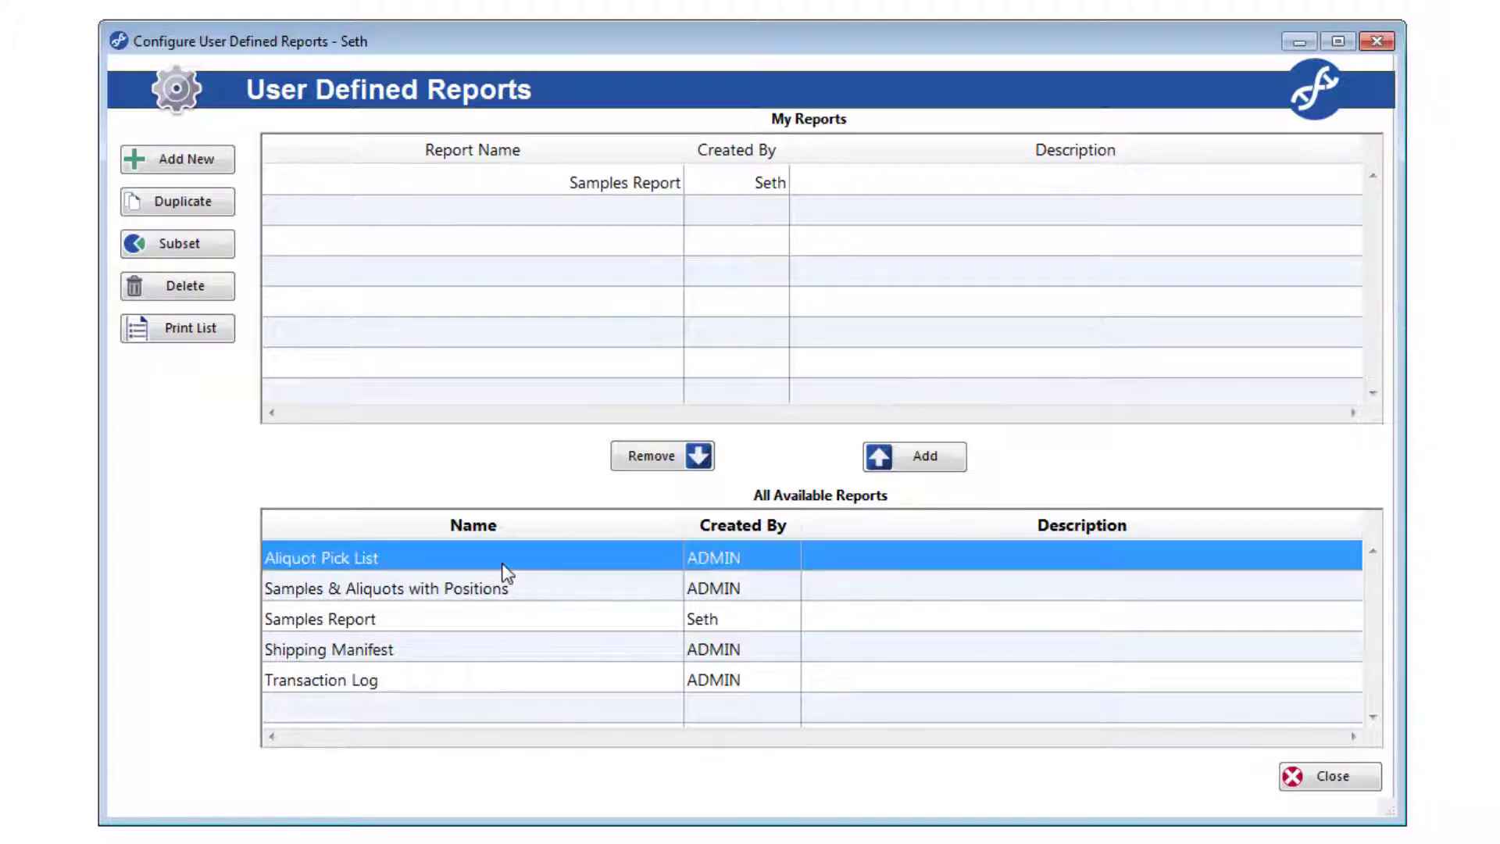
click(912, 459)
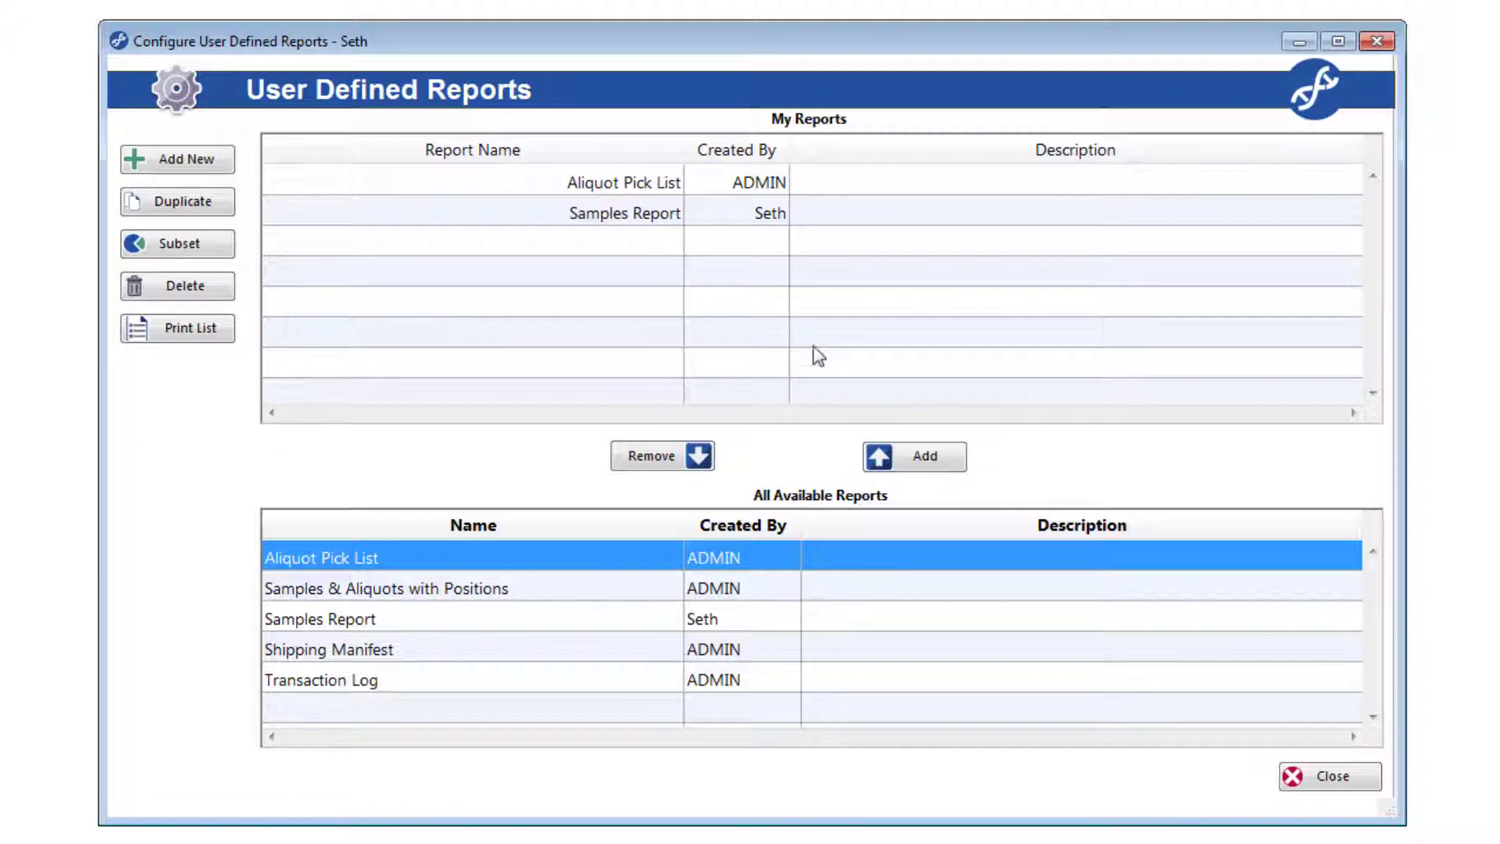
click(734, 184)
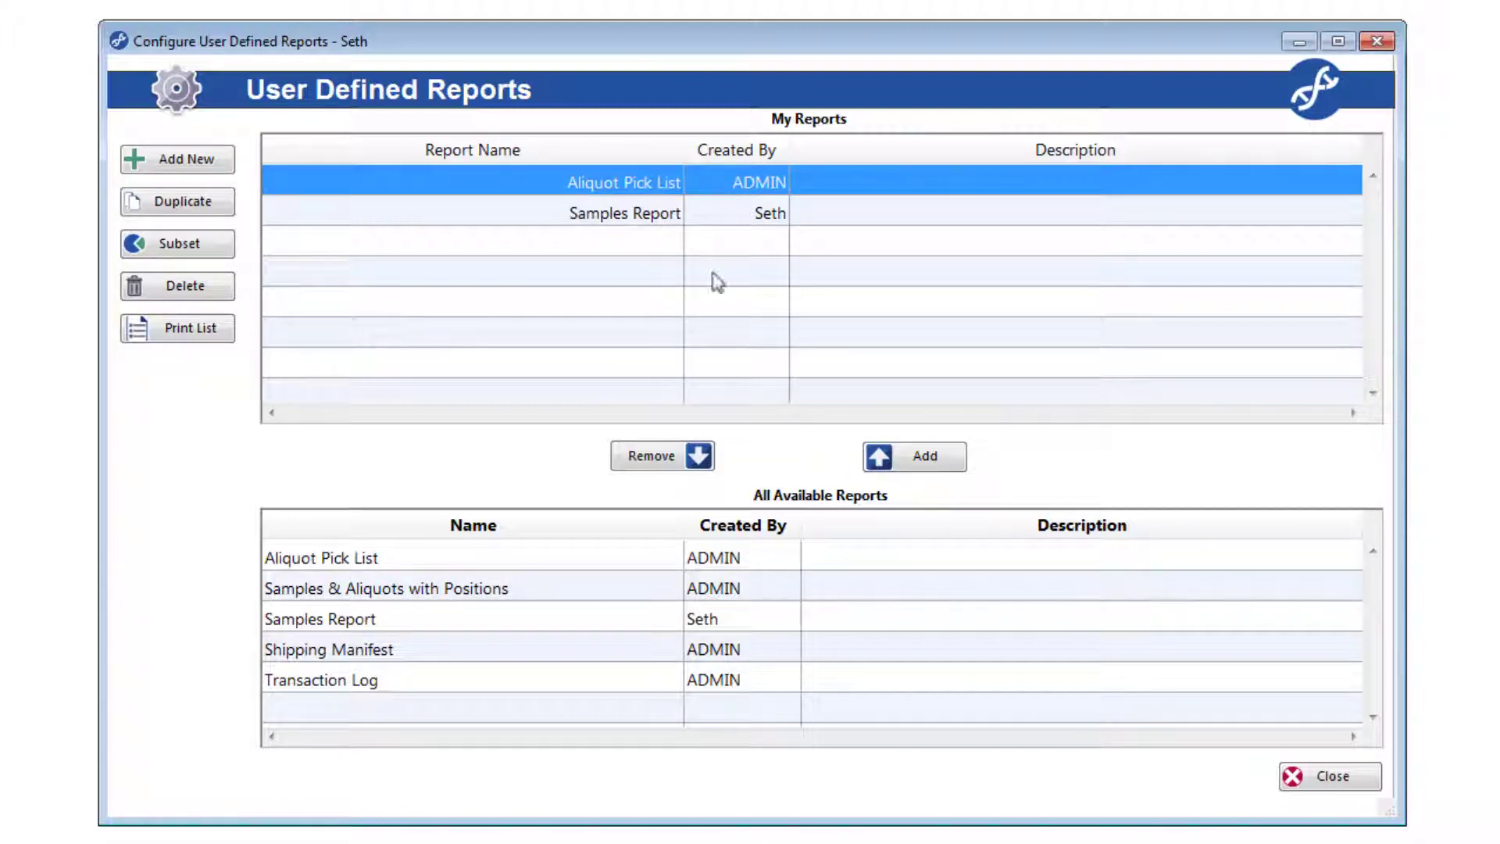
click(670, 457)
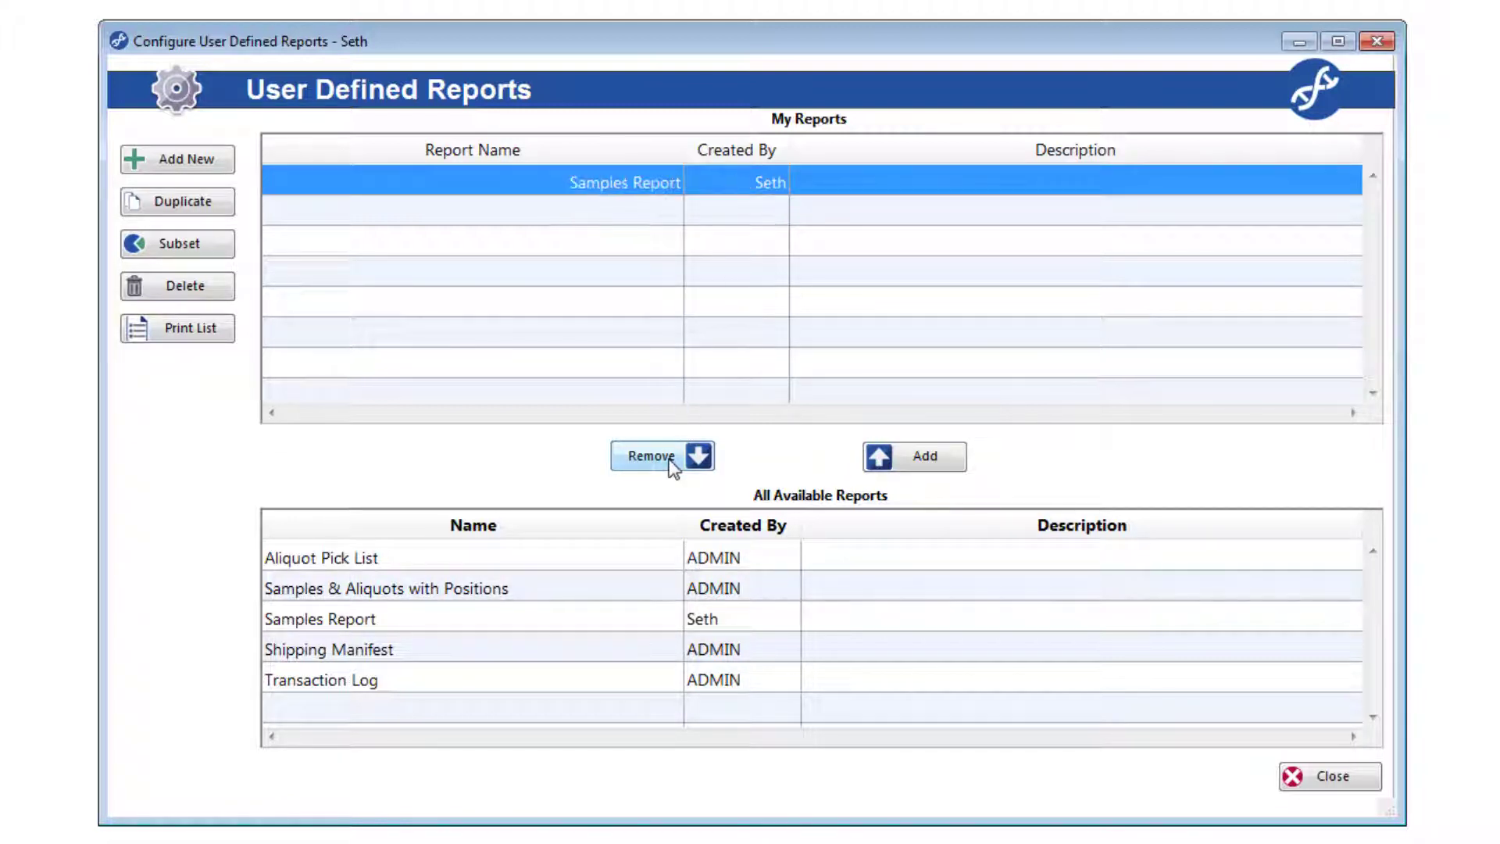
click(795, 355)
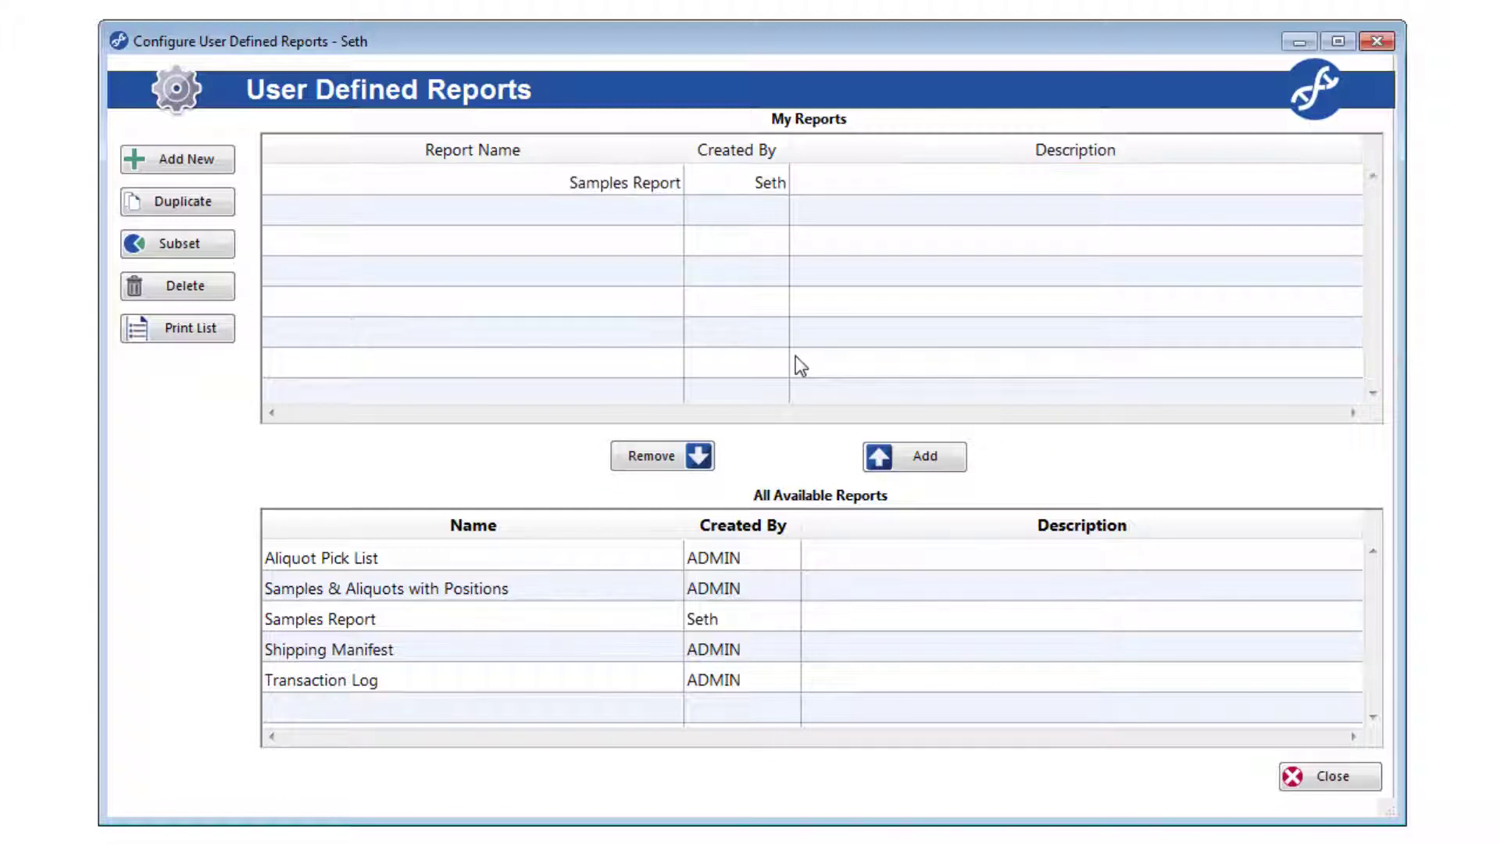
- Start a new user defined report and name it Training Report, leaving the description empty
click(207, 157)
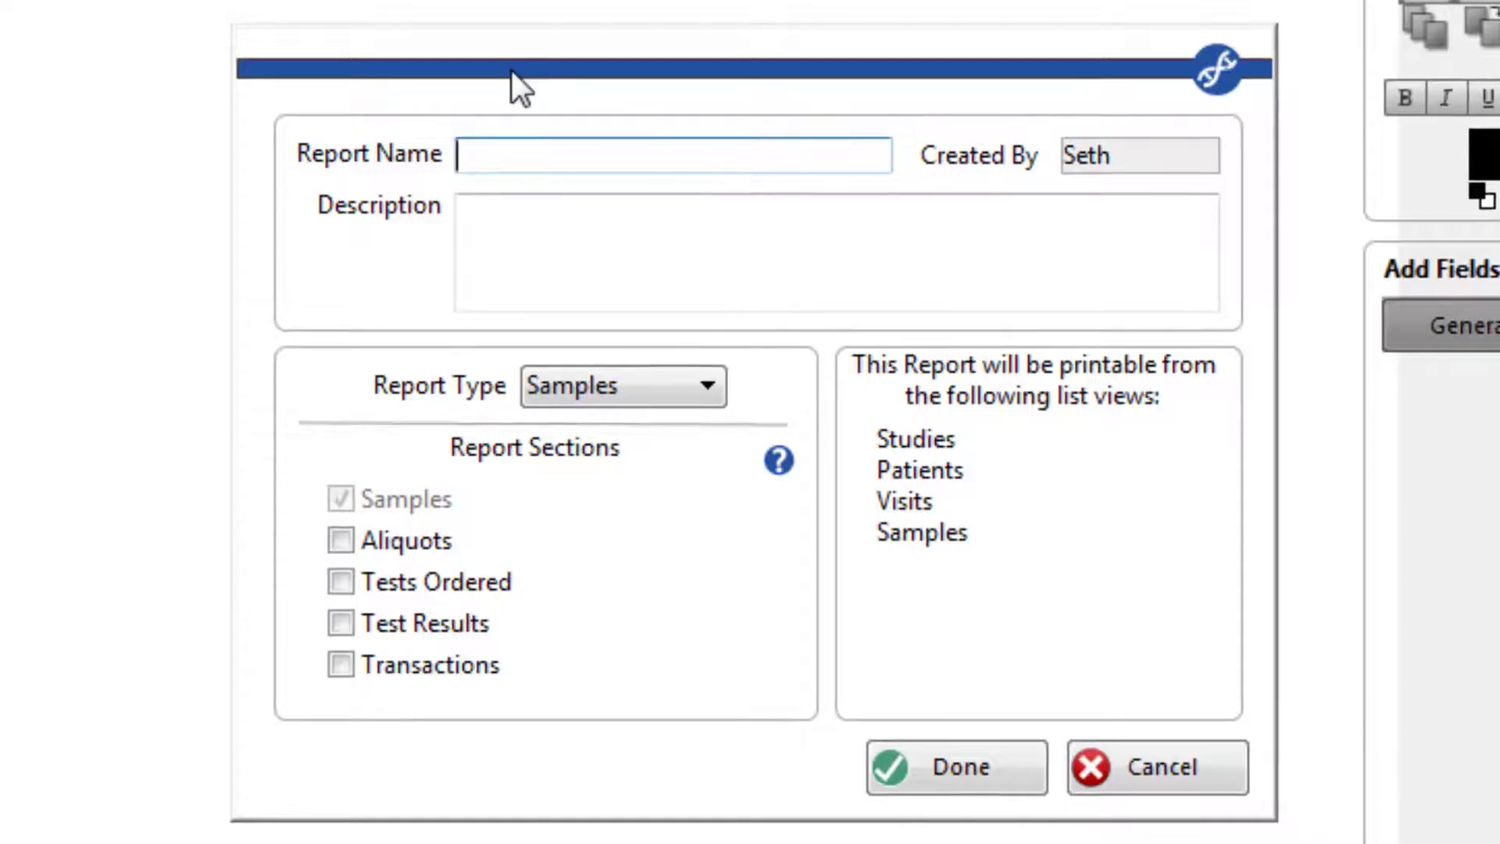
text(Training Report)
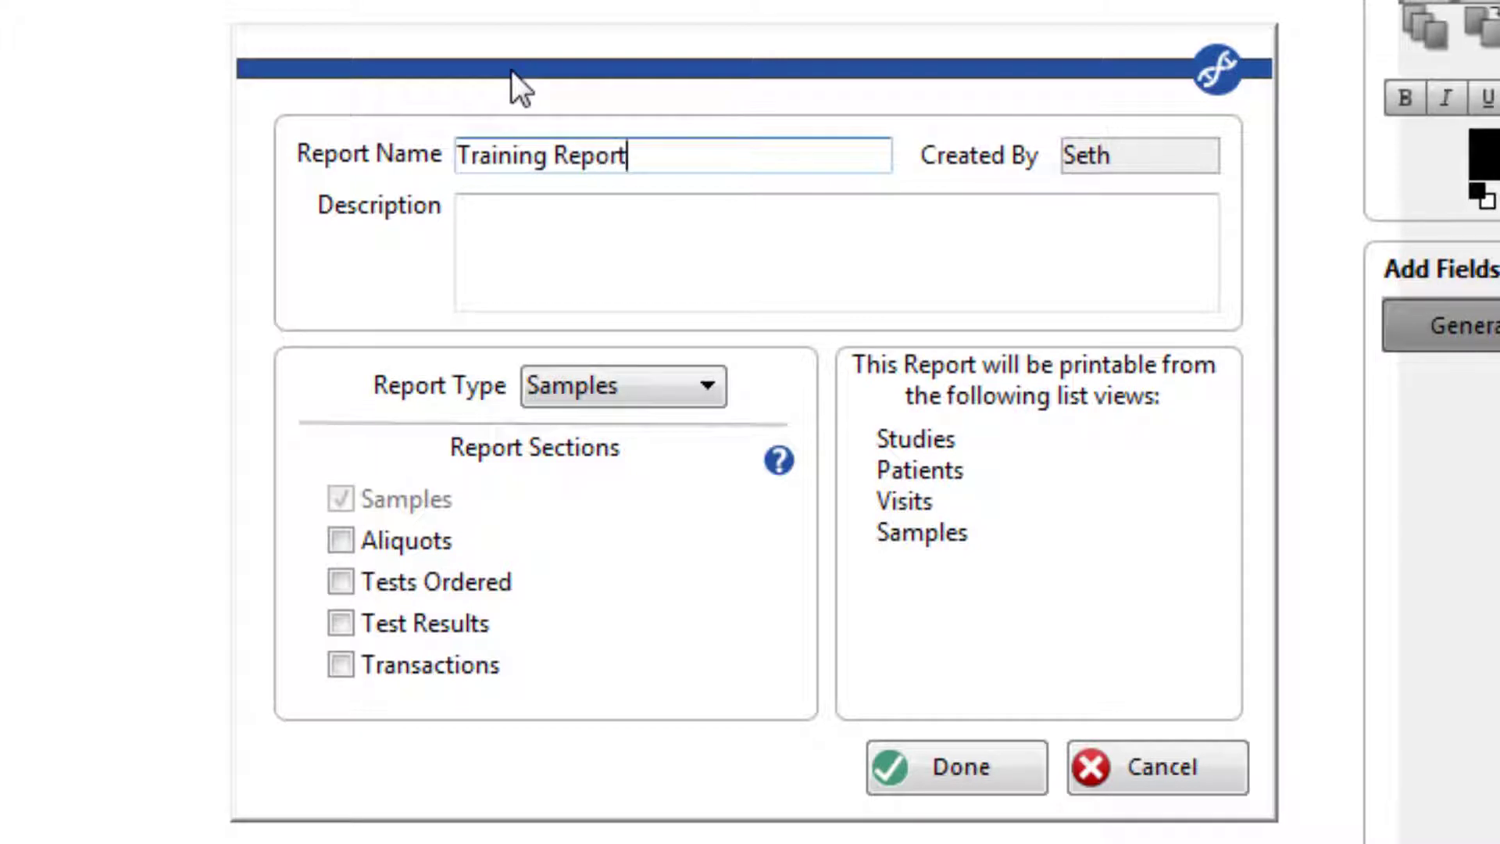
key(Tab)
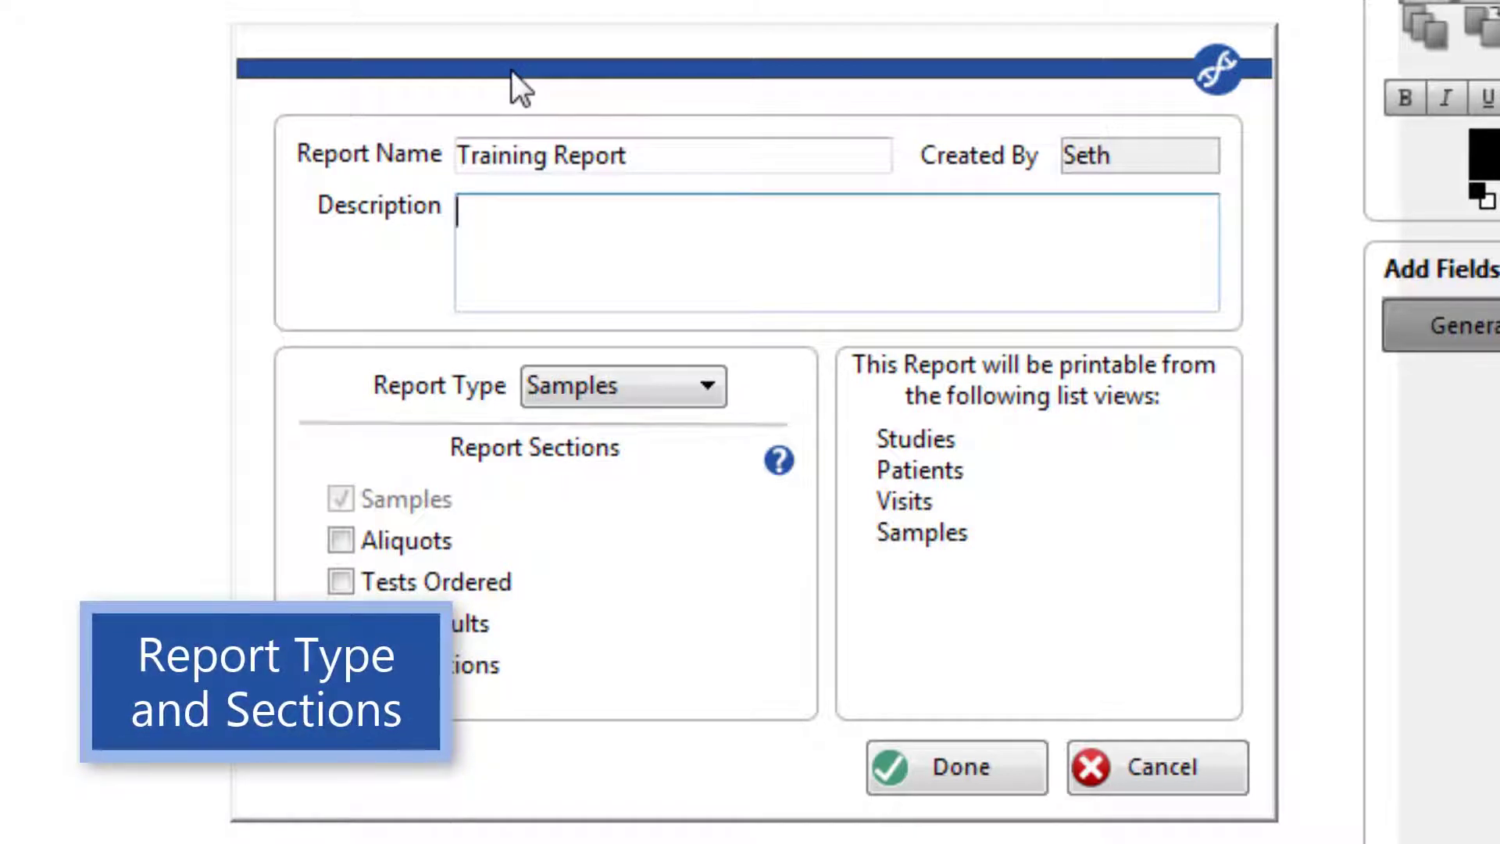
- Try Patients as the report type, and switch the type back to Samples
click(706, 394)
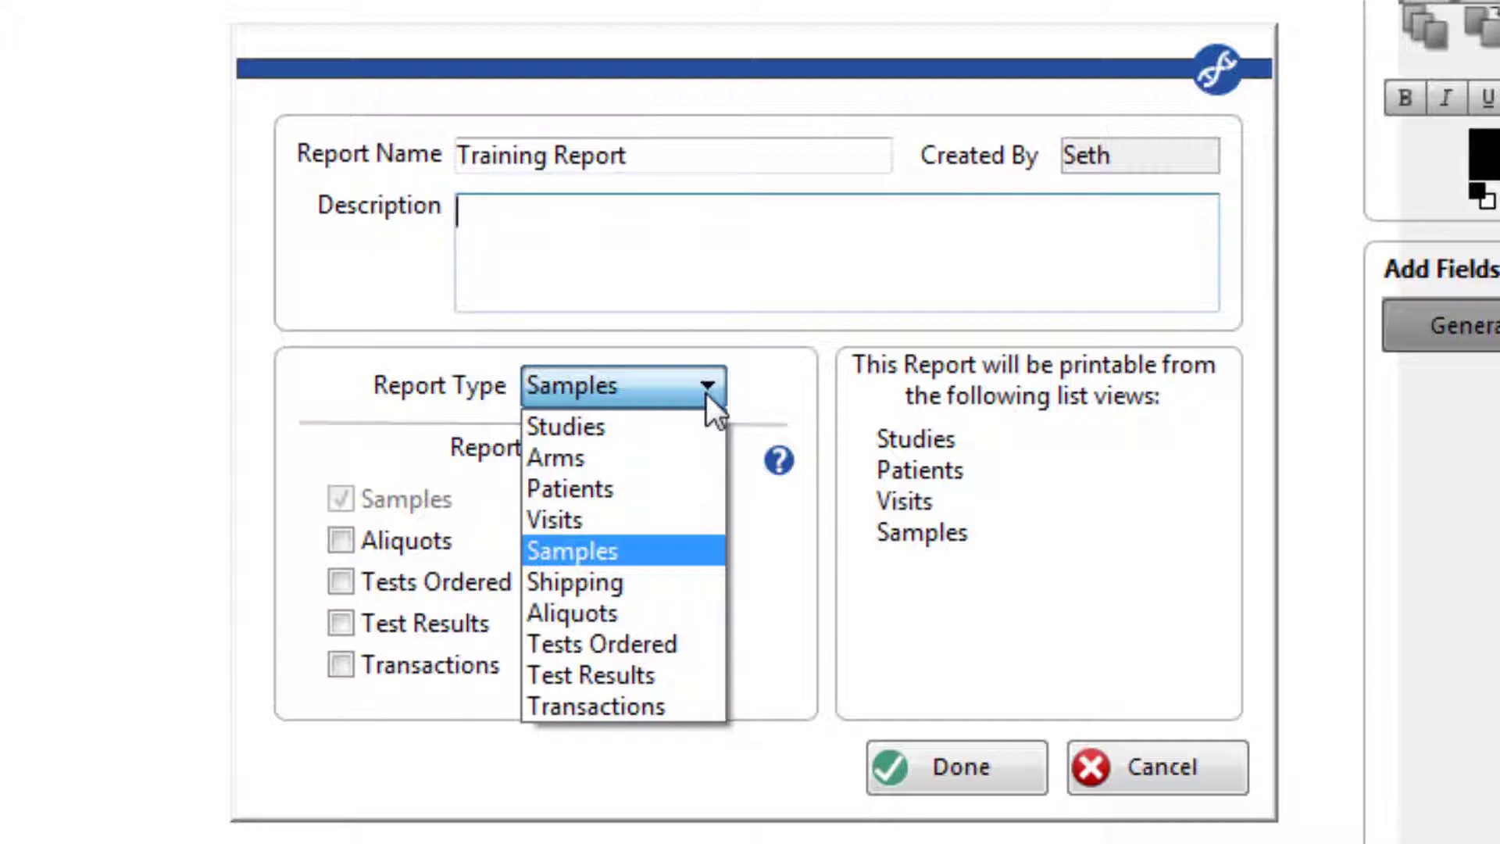
click(656, 514)
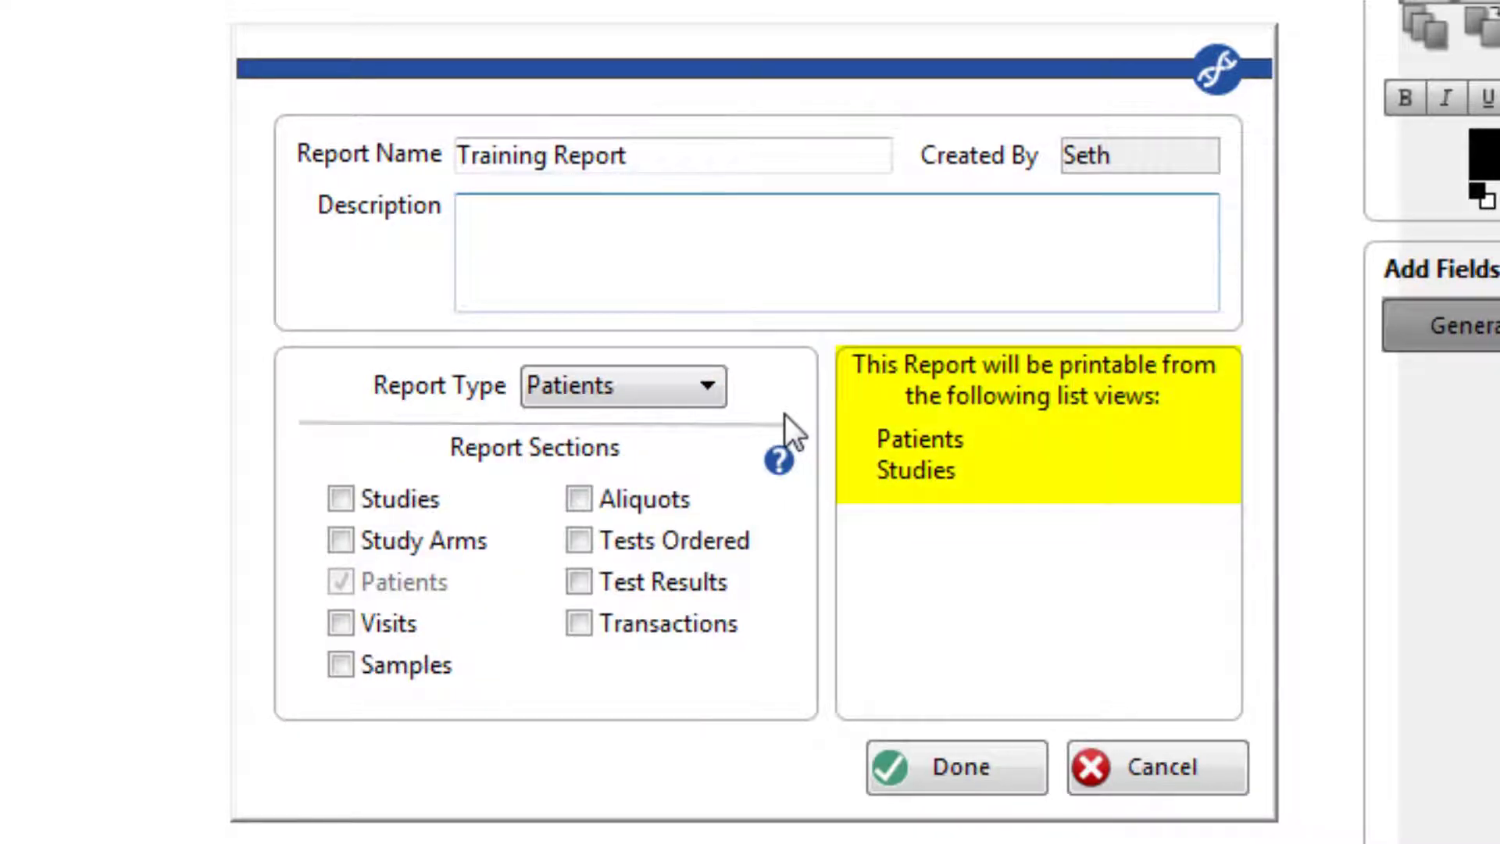
click(701, 389)
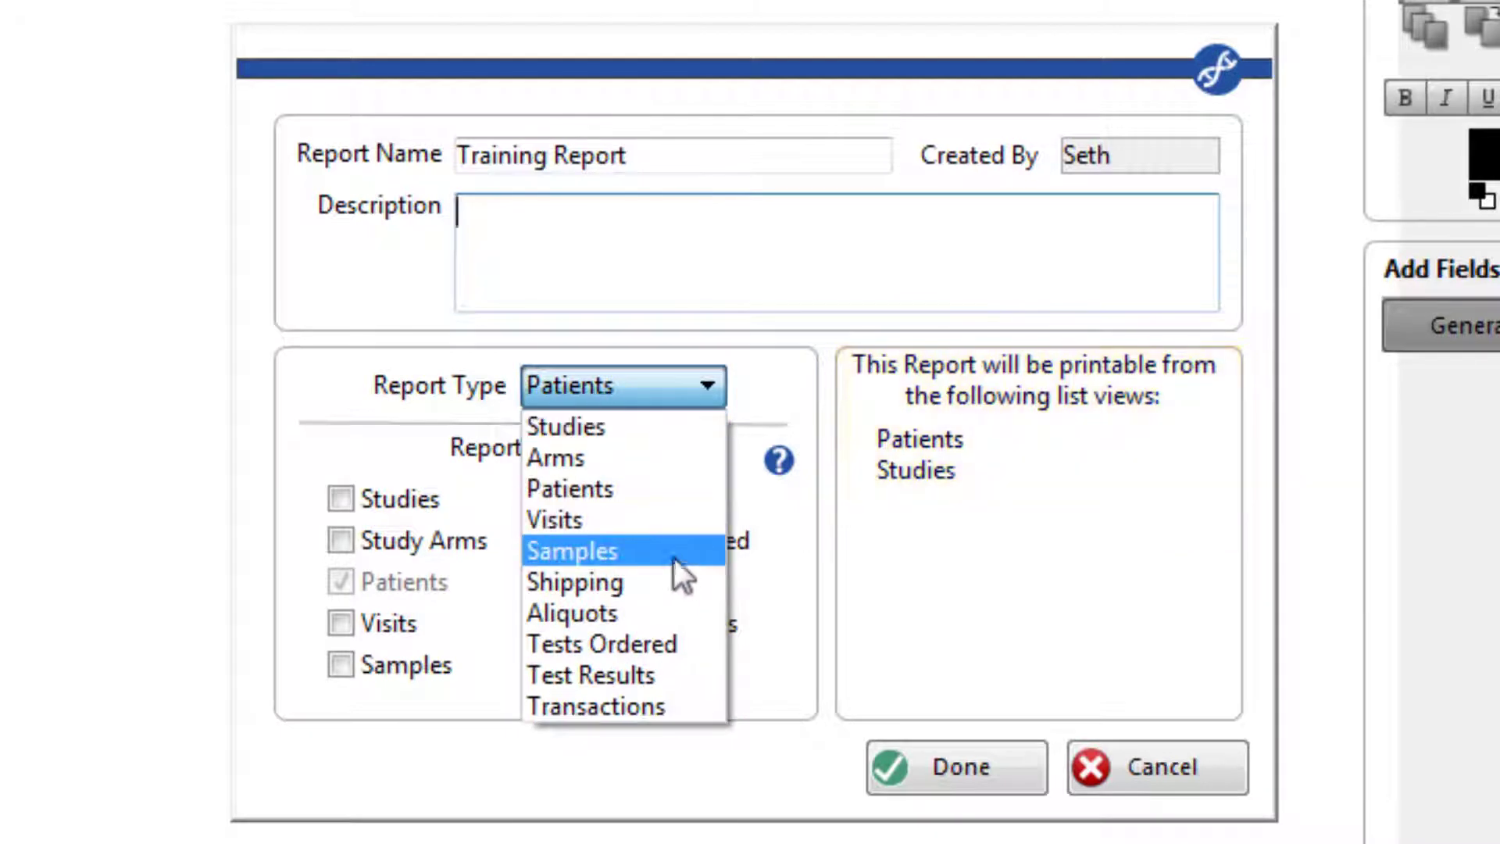
click(673, 556)
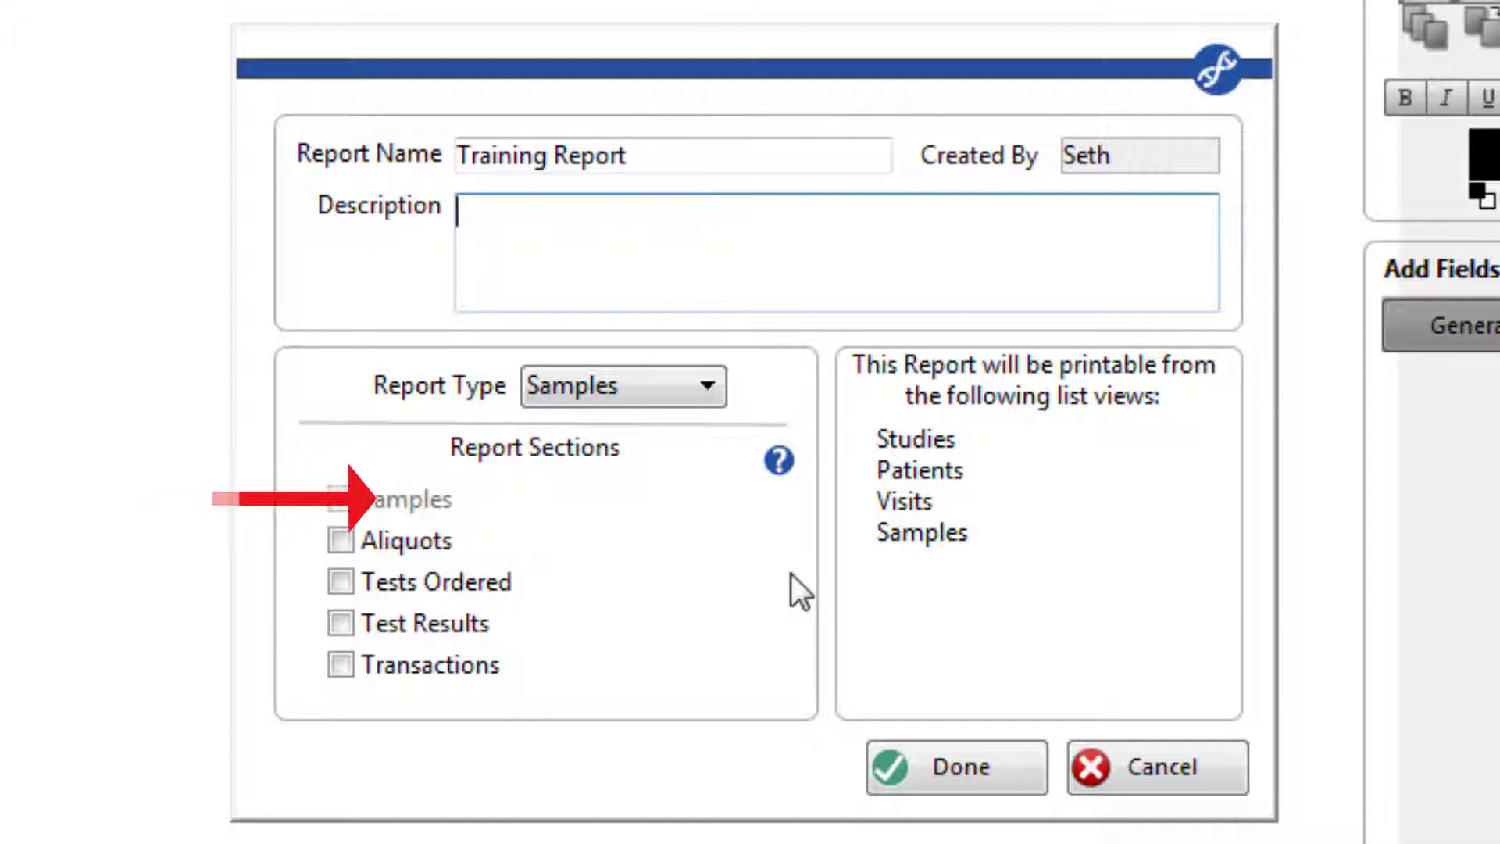
- Set the report type to Aliquots and include the Tests Ordered and Test Results sections
click(690, 389)
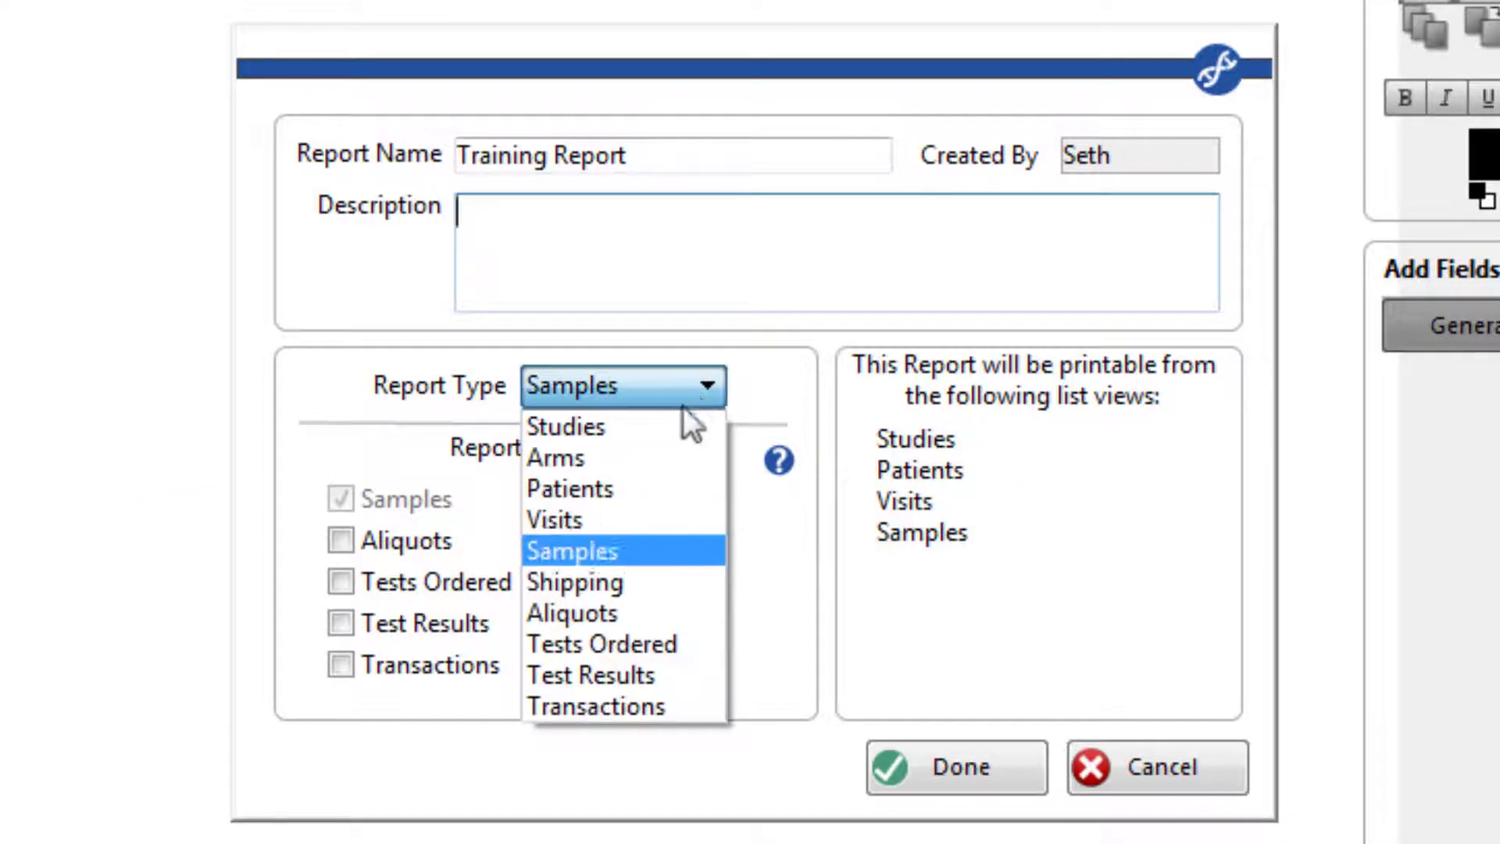
click(603, 617)
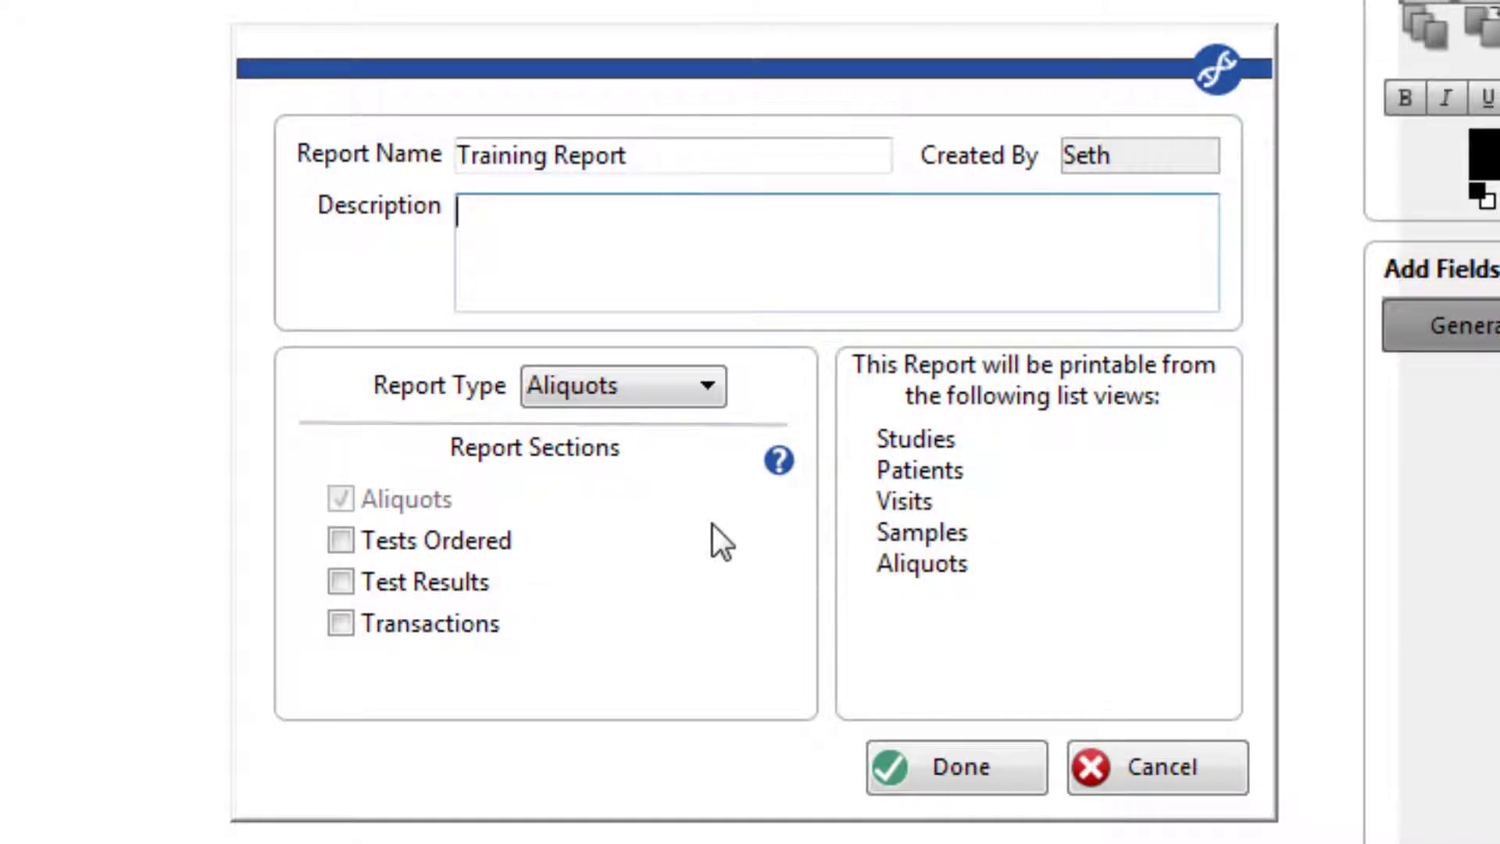
click(382, 540)
click(373, 585)
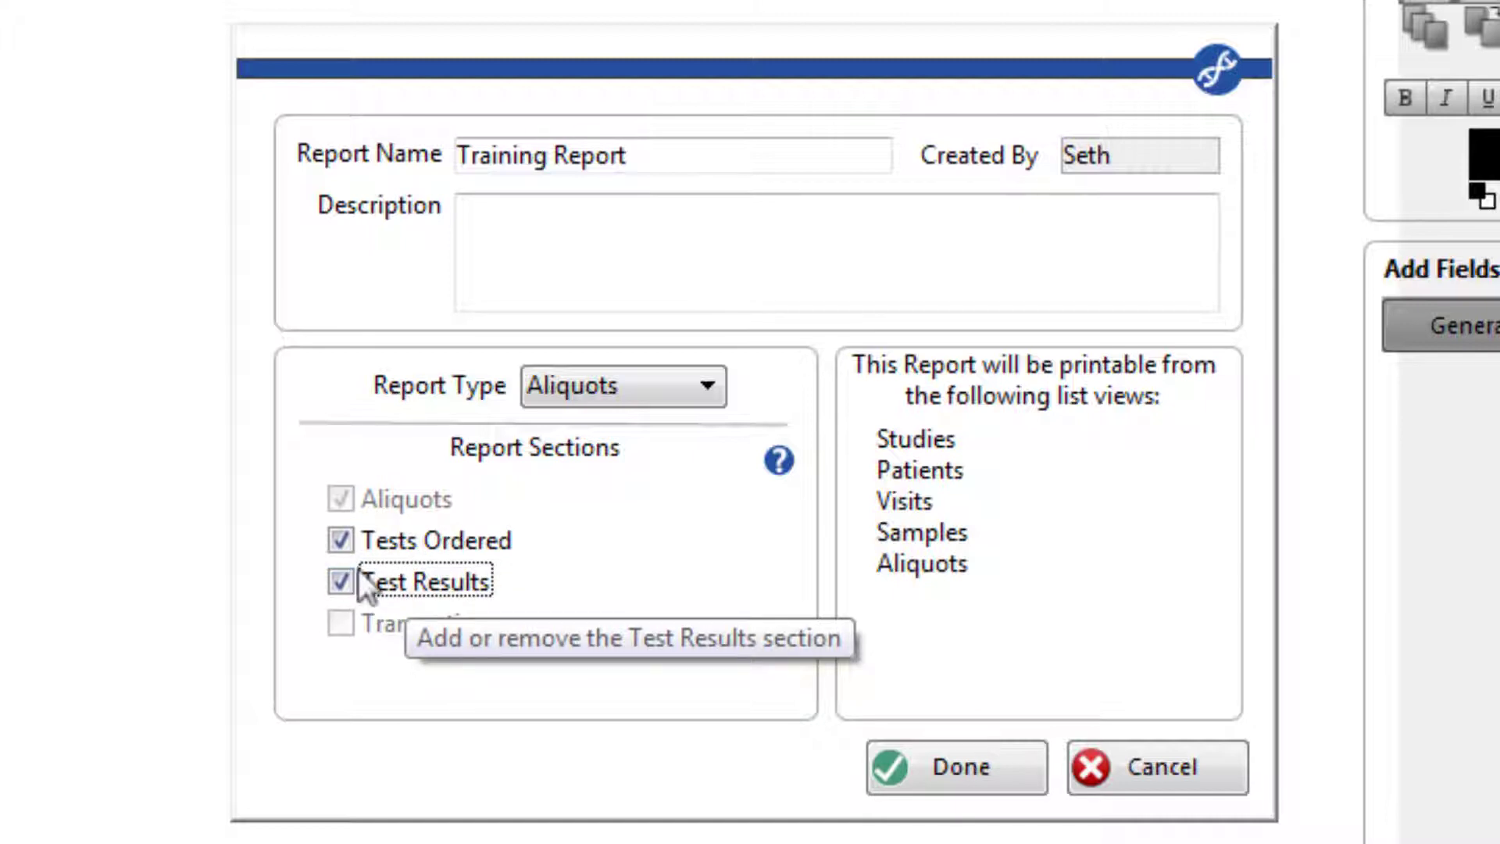
- Set the report type to Samples, include the Aliquots and Transactions sections, and accept the report setup
click(682, 392)
click(623, 551)
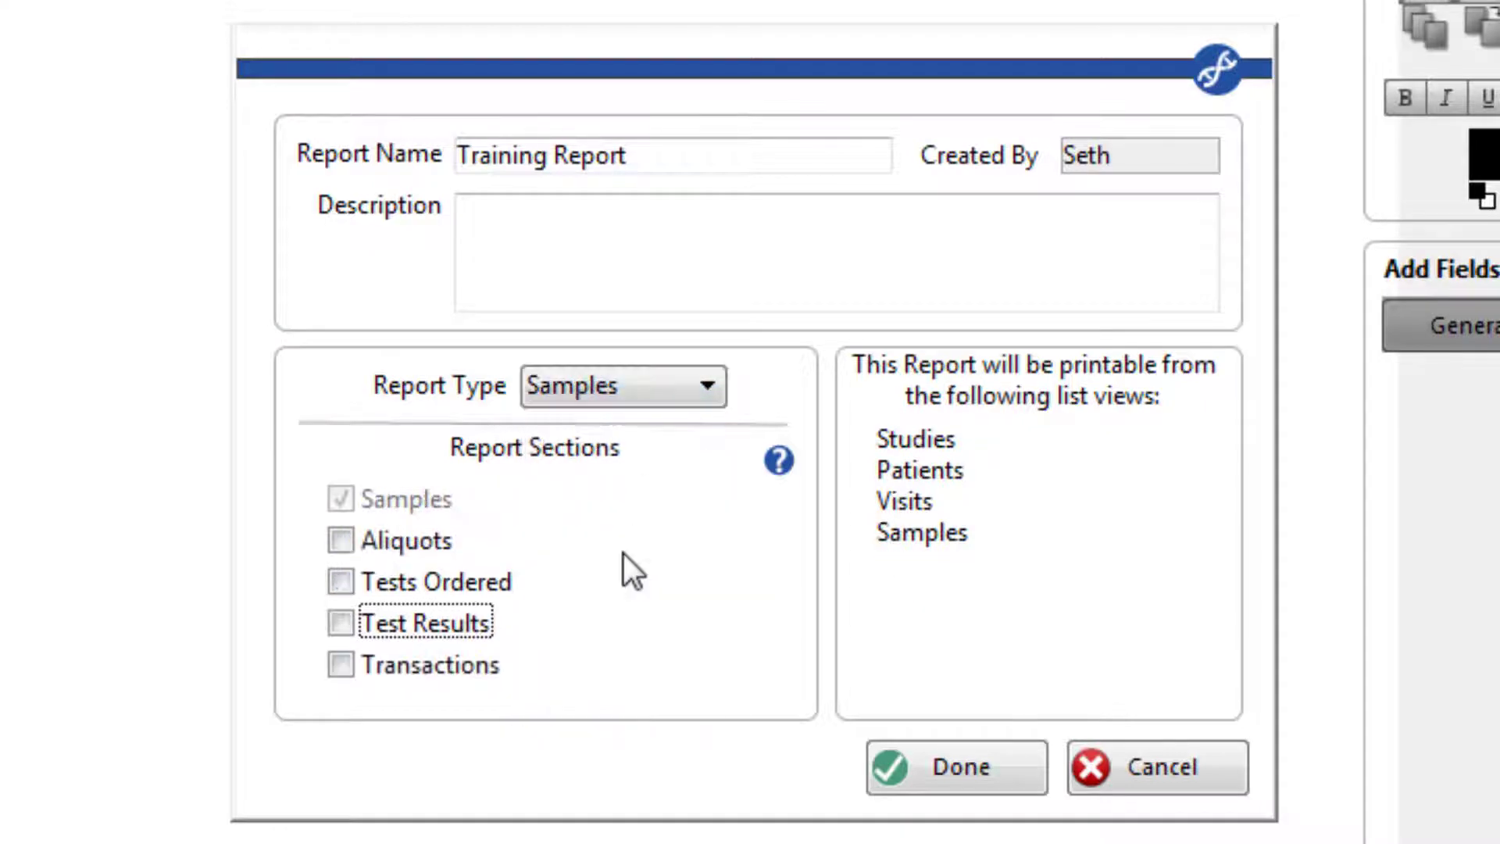
click(424, 547)
click(389, 668)
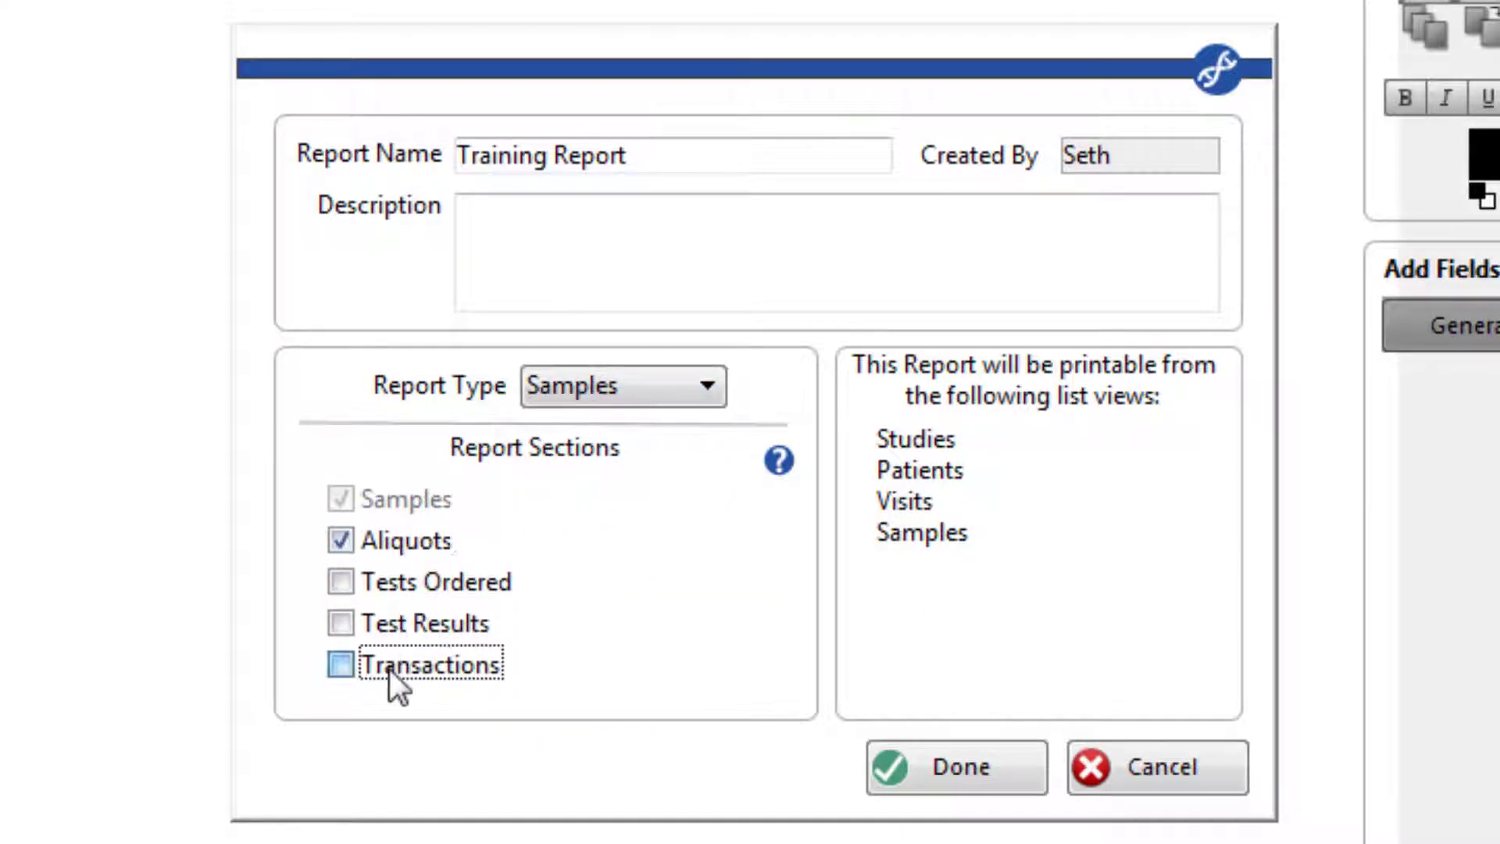
click(914, 772)
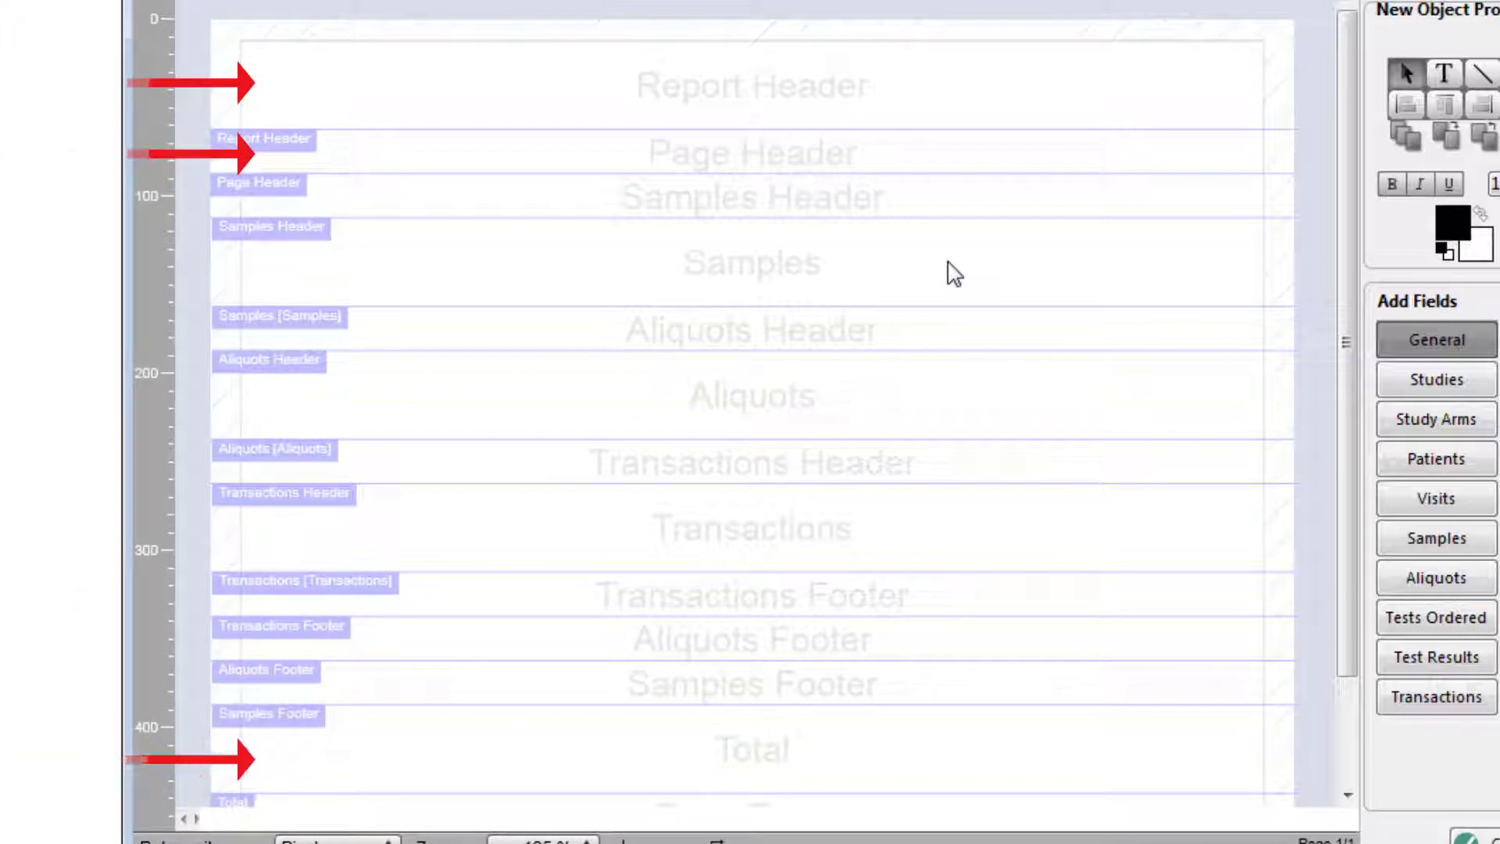
- Collapse the Report Footer and Total sections to zero height and enlarge the Samples Header section to about 50 pixels high
drag(1334, 297, 1343, 421)
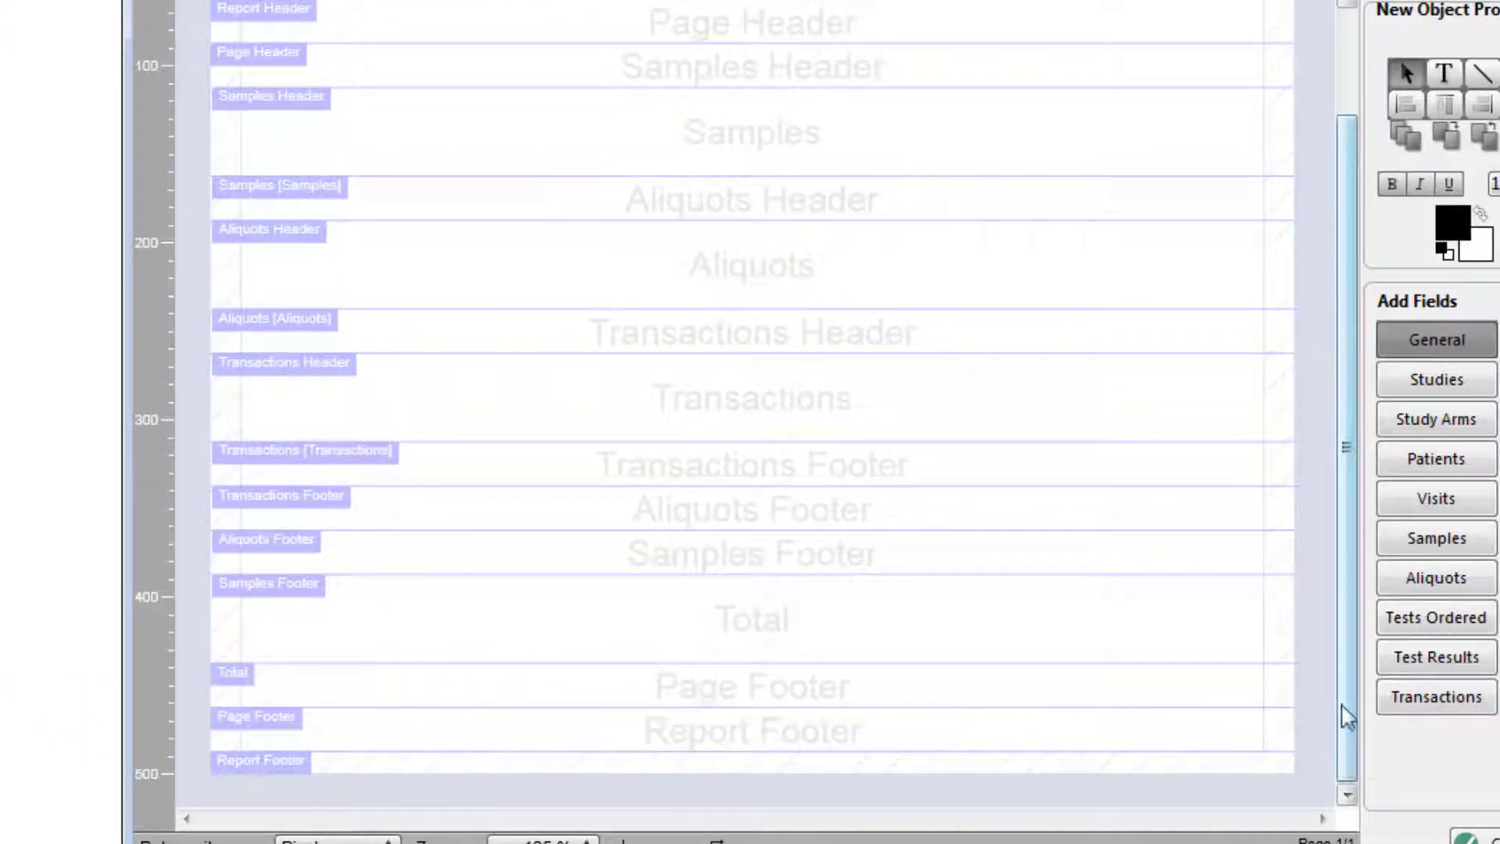
drag(1346, 710, 1349, 492)
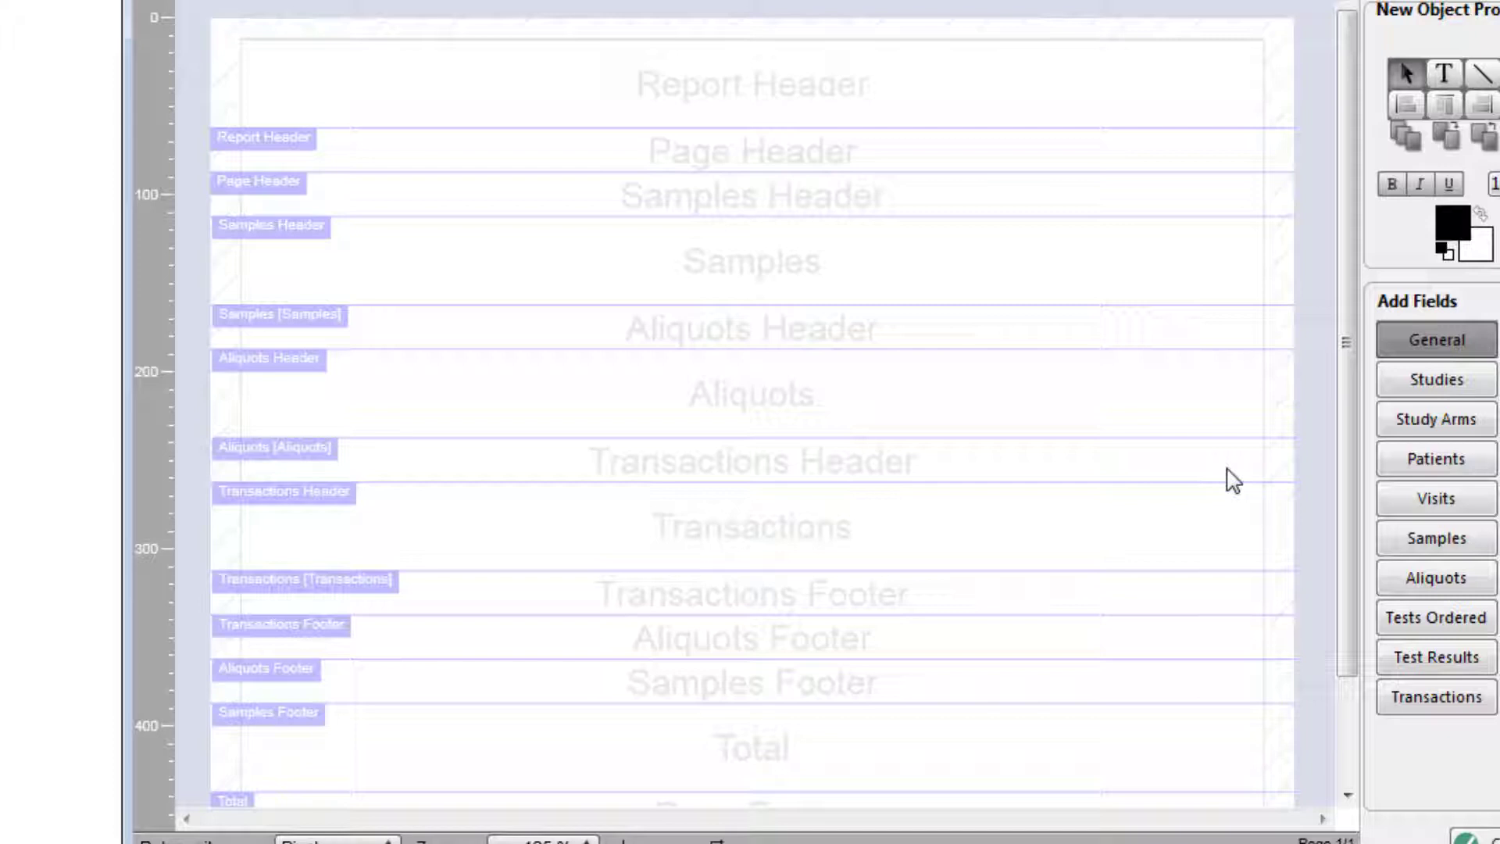
drag(1343, 432, 1344, 548)
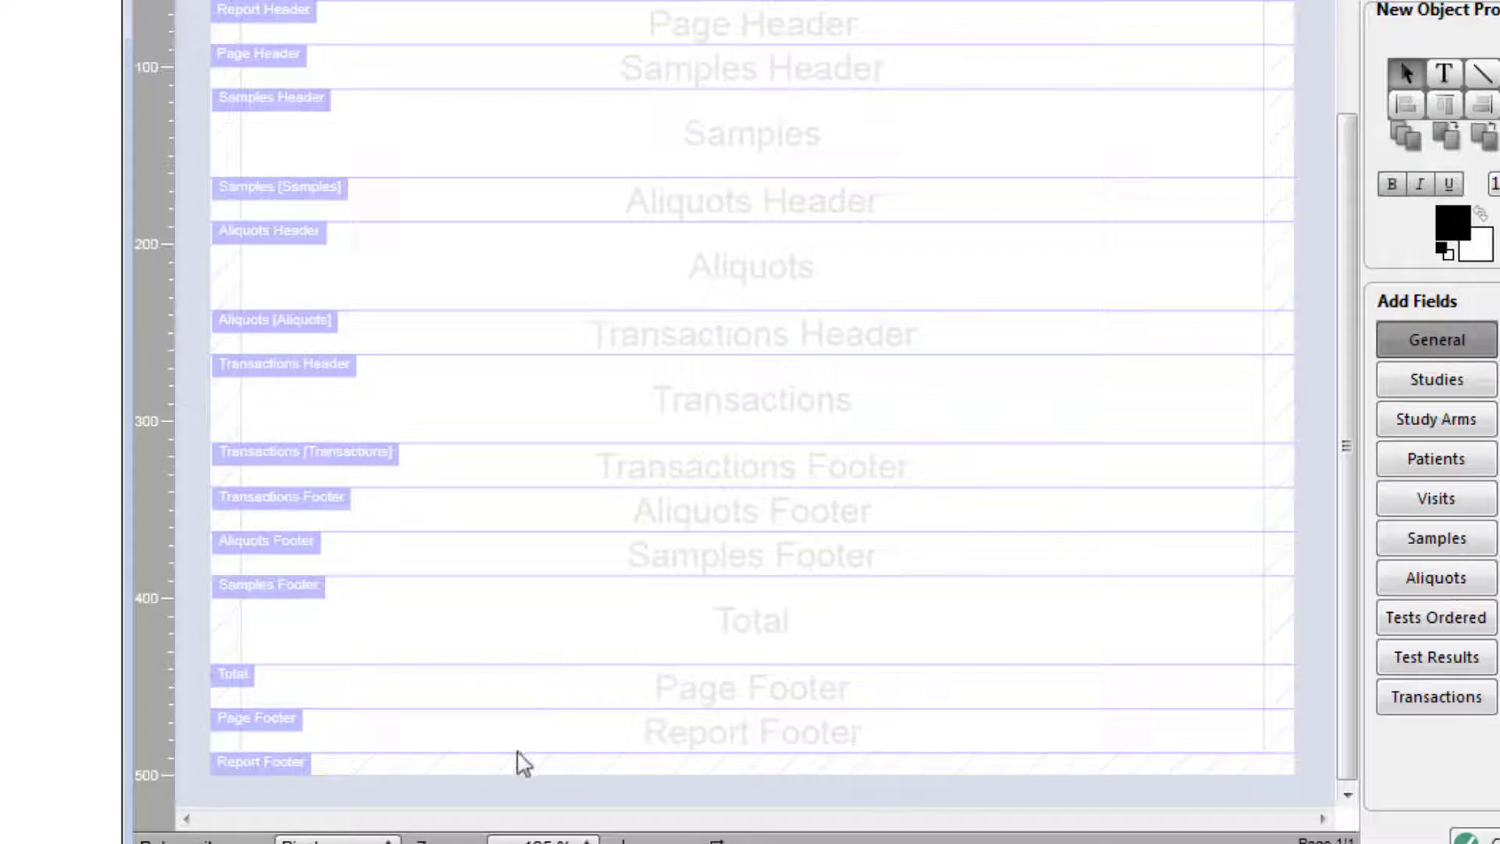
drag(515, 750, 516, 710)
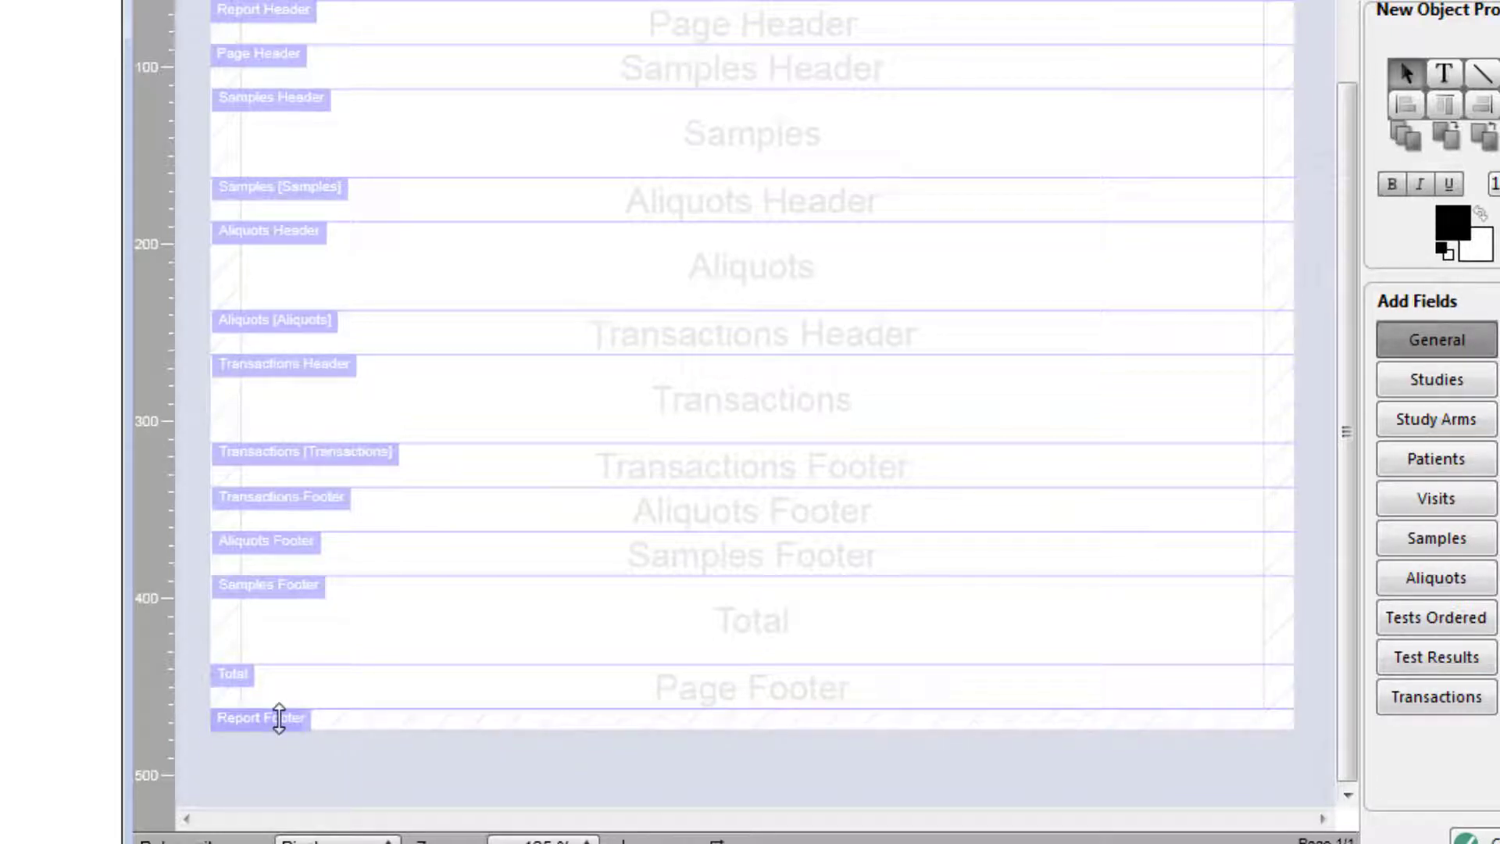
scroll(500, 695, up, 2)
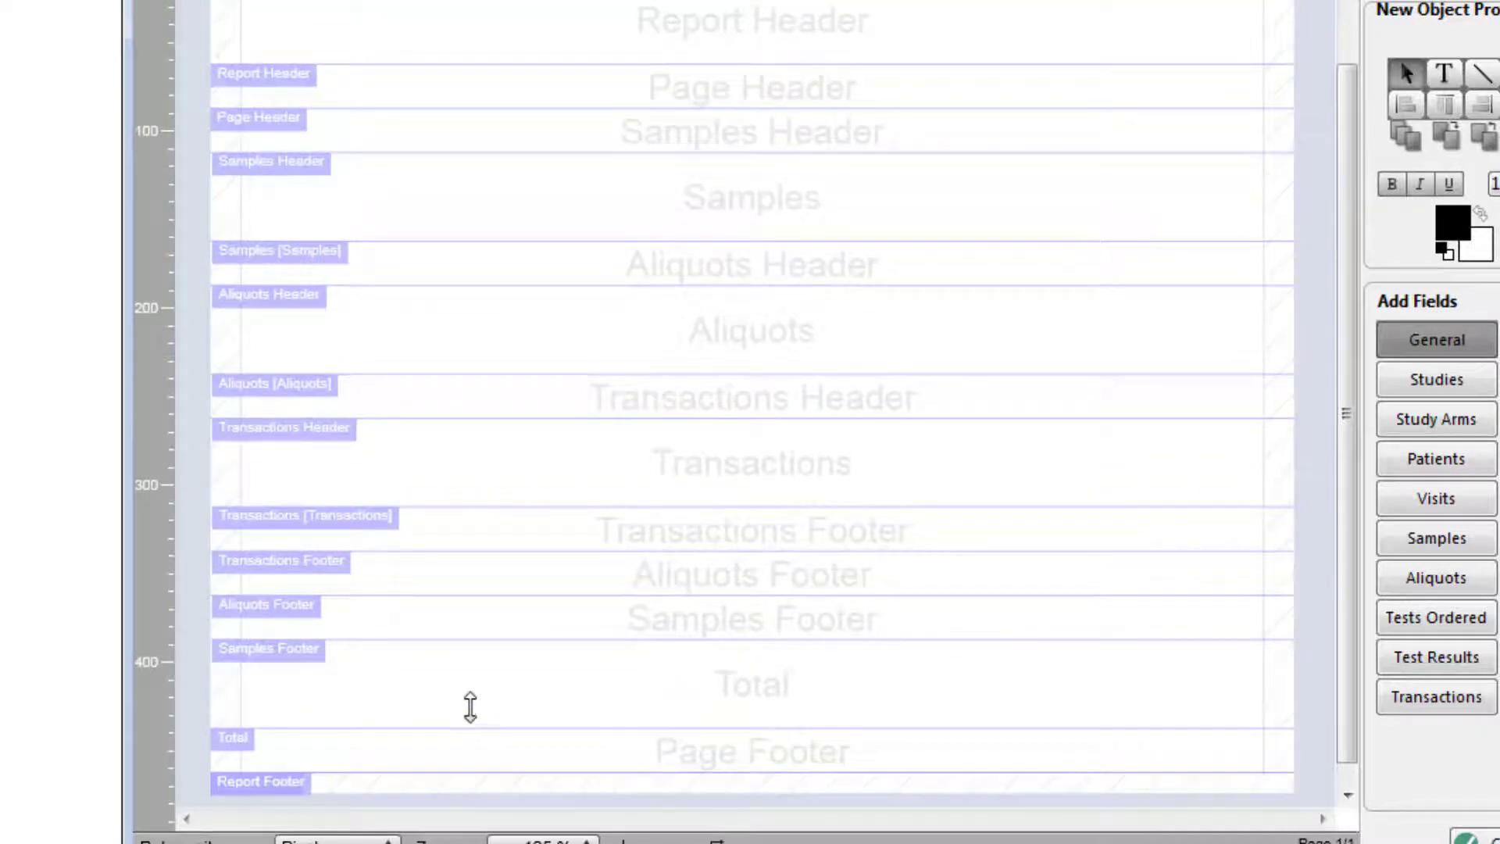
drag(469, 707, 472, 625)
scroll(492, 606, up, 2)
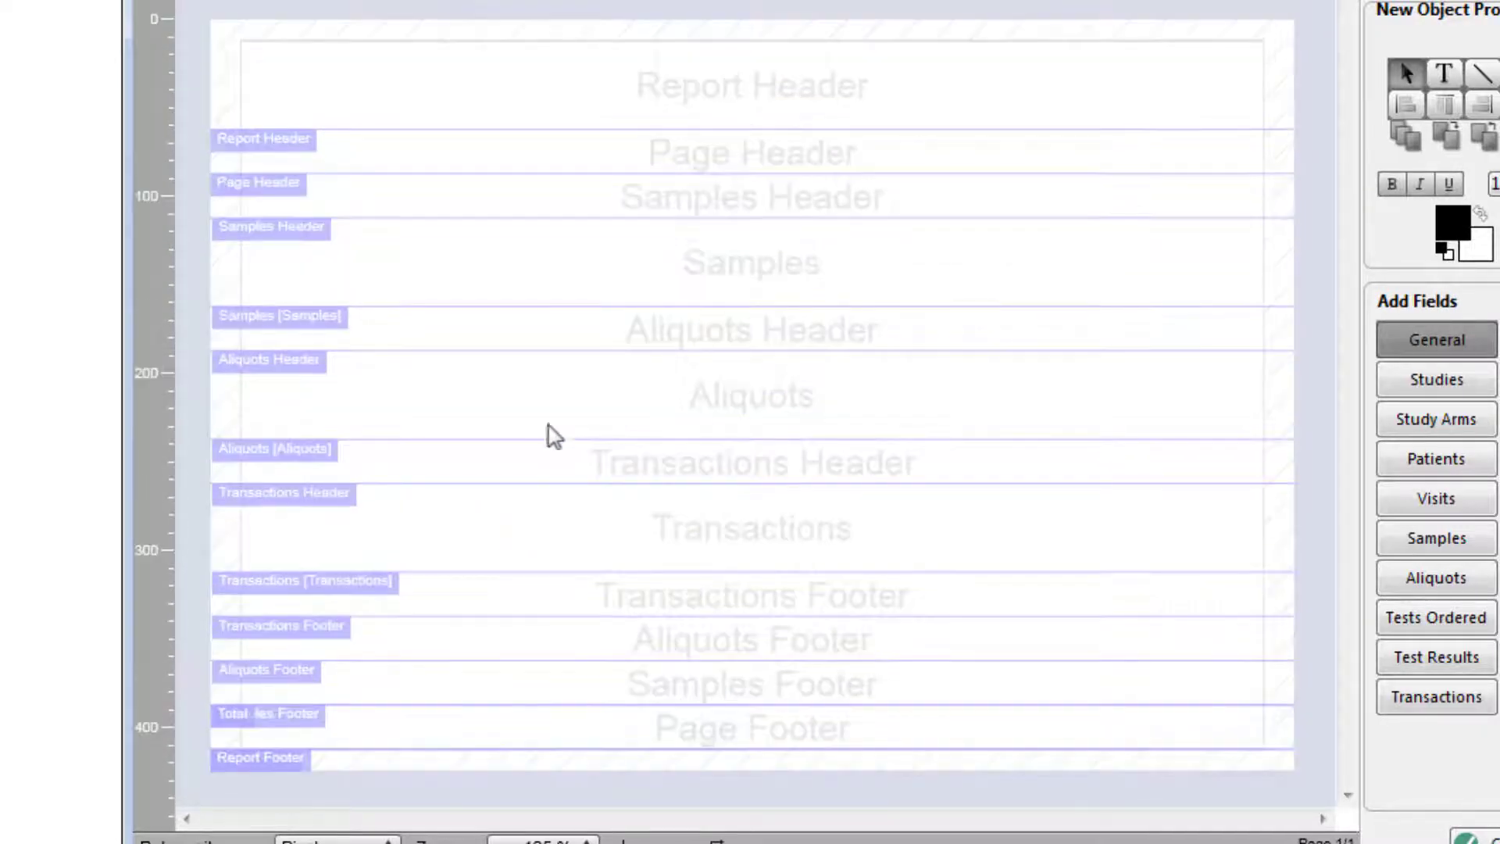
drag(646, 219, 644, 270)
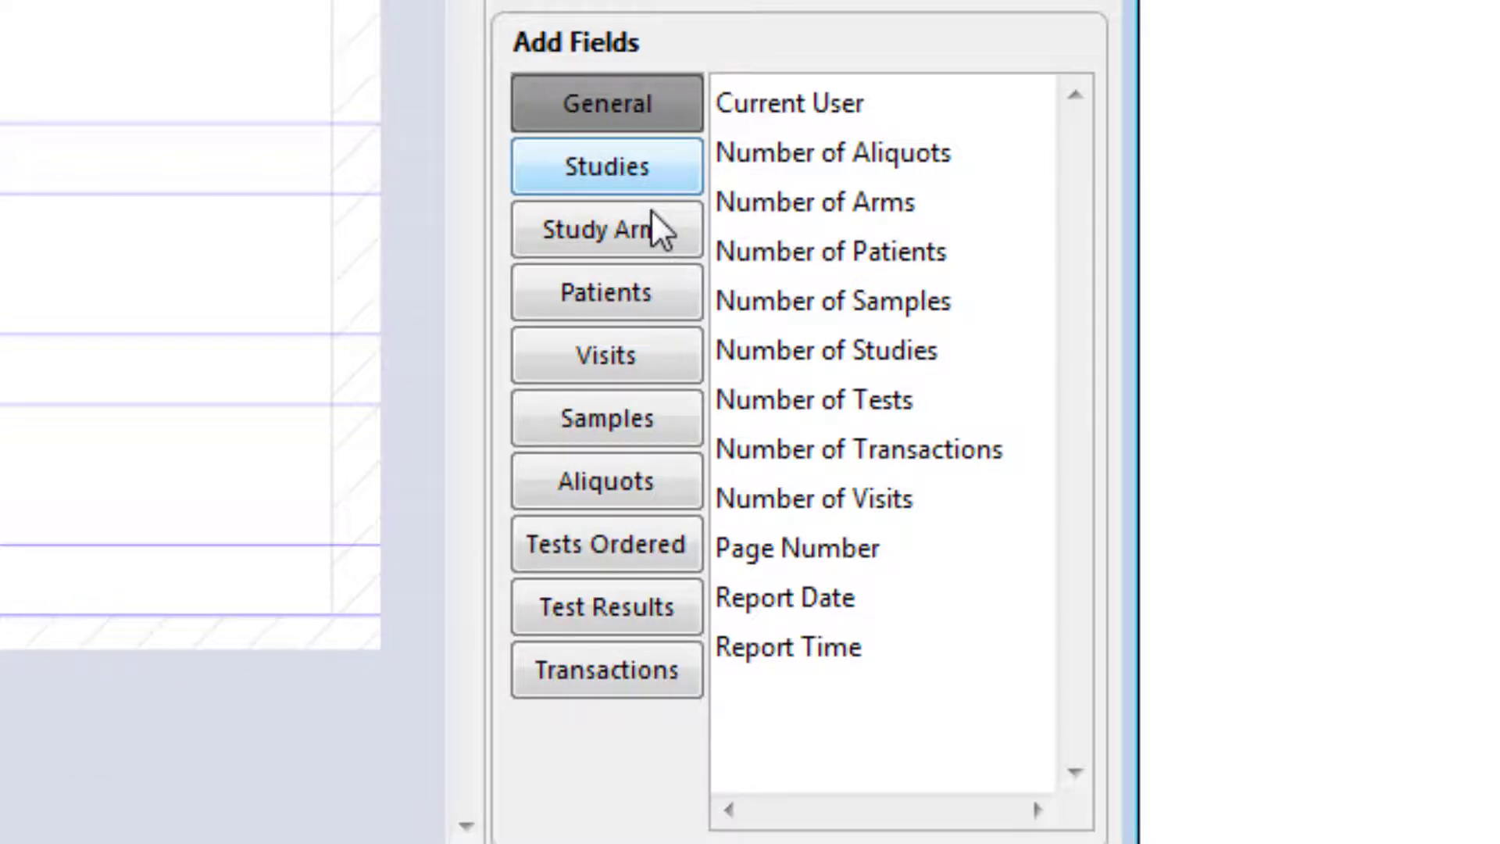
- Place the general Page Number field in the Page Footer section at about X 429, Y 349, with its label above it
click(641, 425)
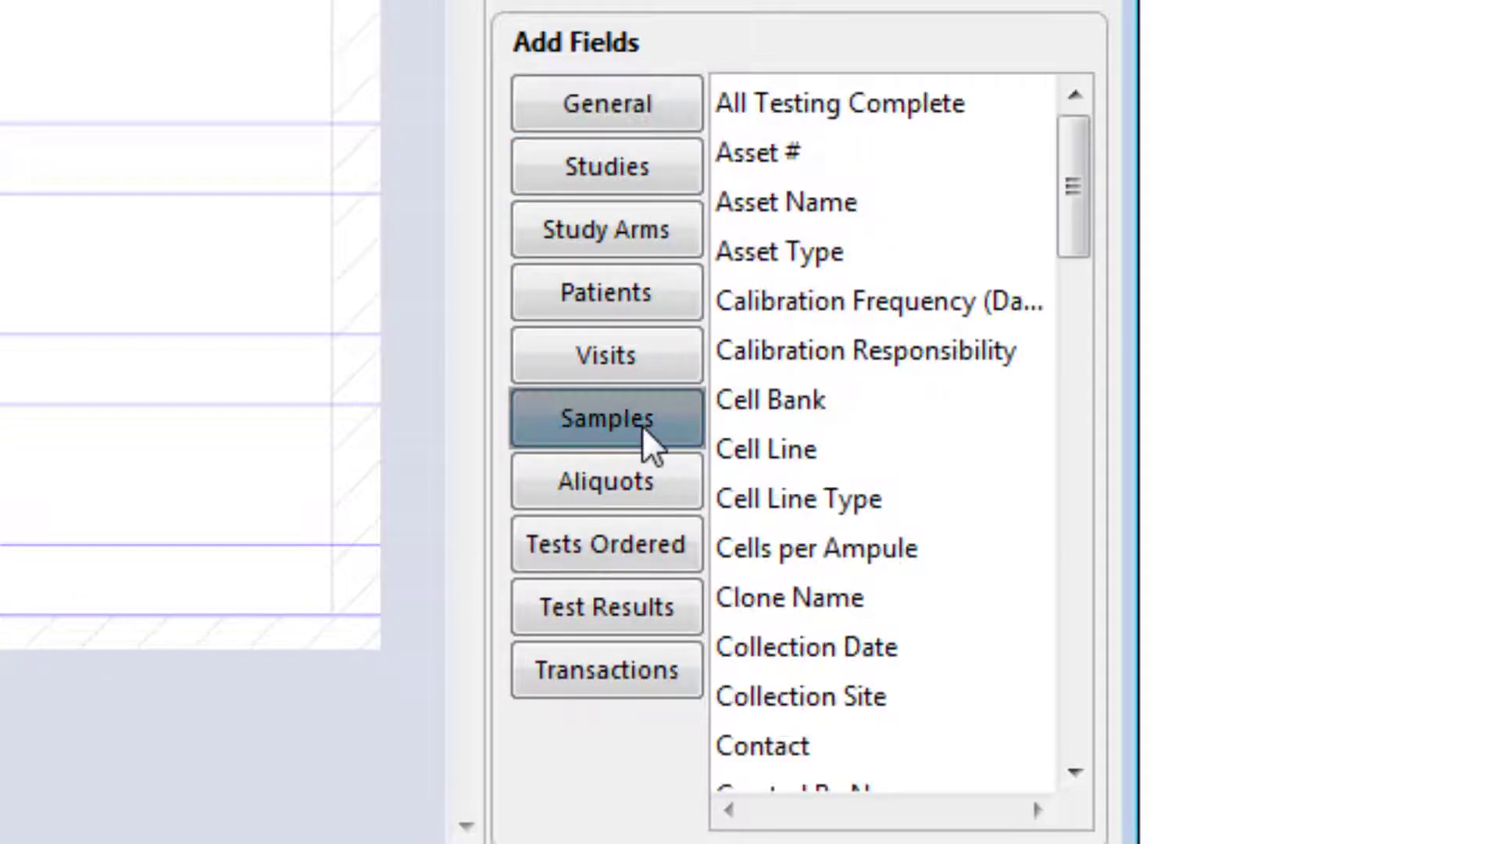
click(660, 485)
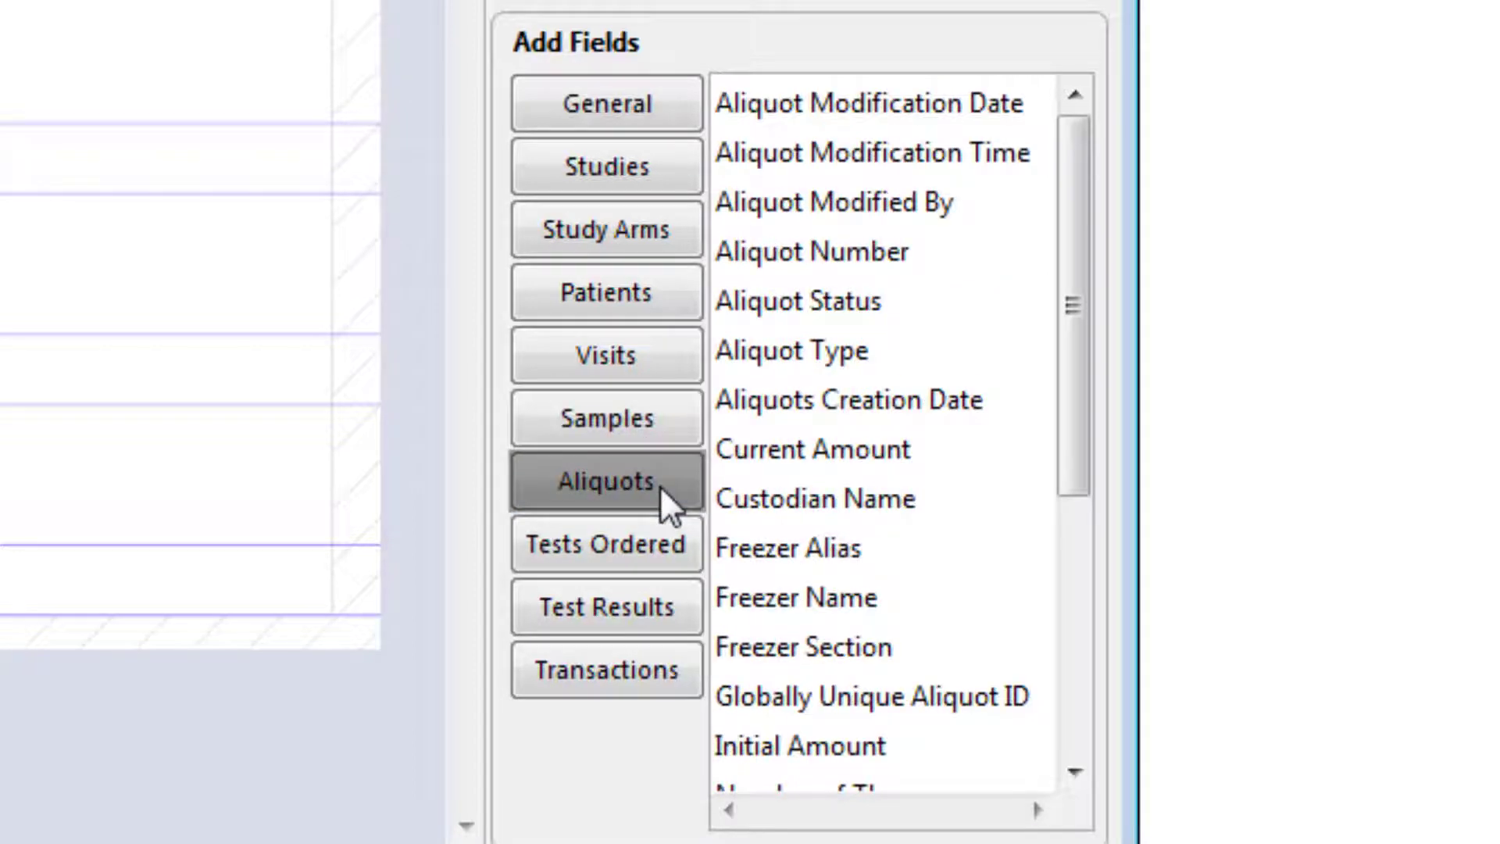
click(663, 93)
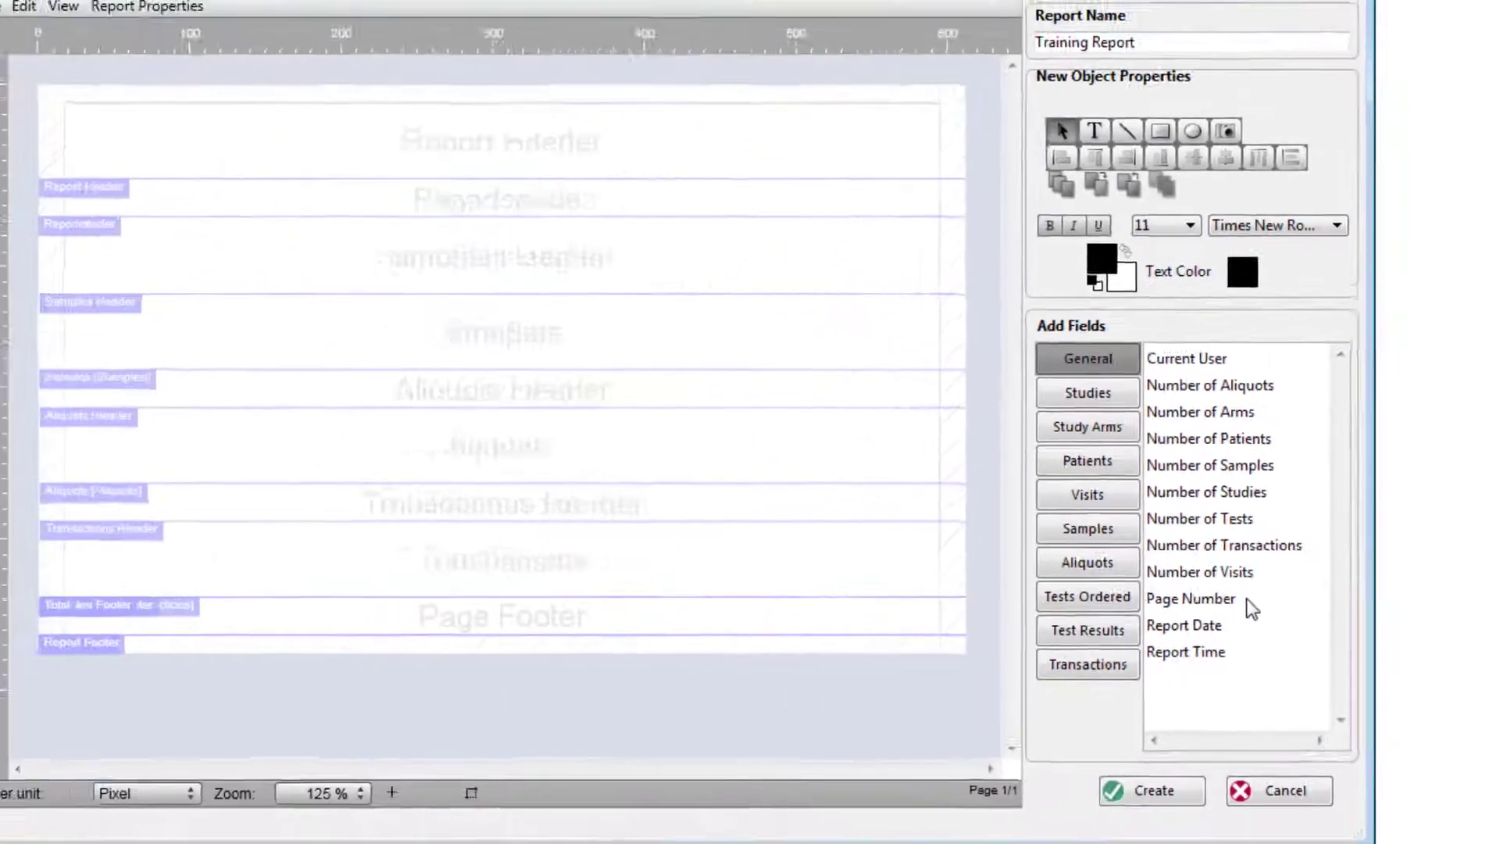
click(1115, 582)
drag(1241, 613, 773, 622)
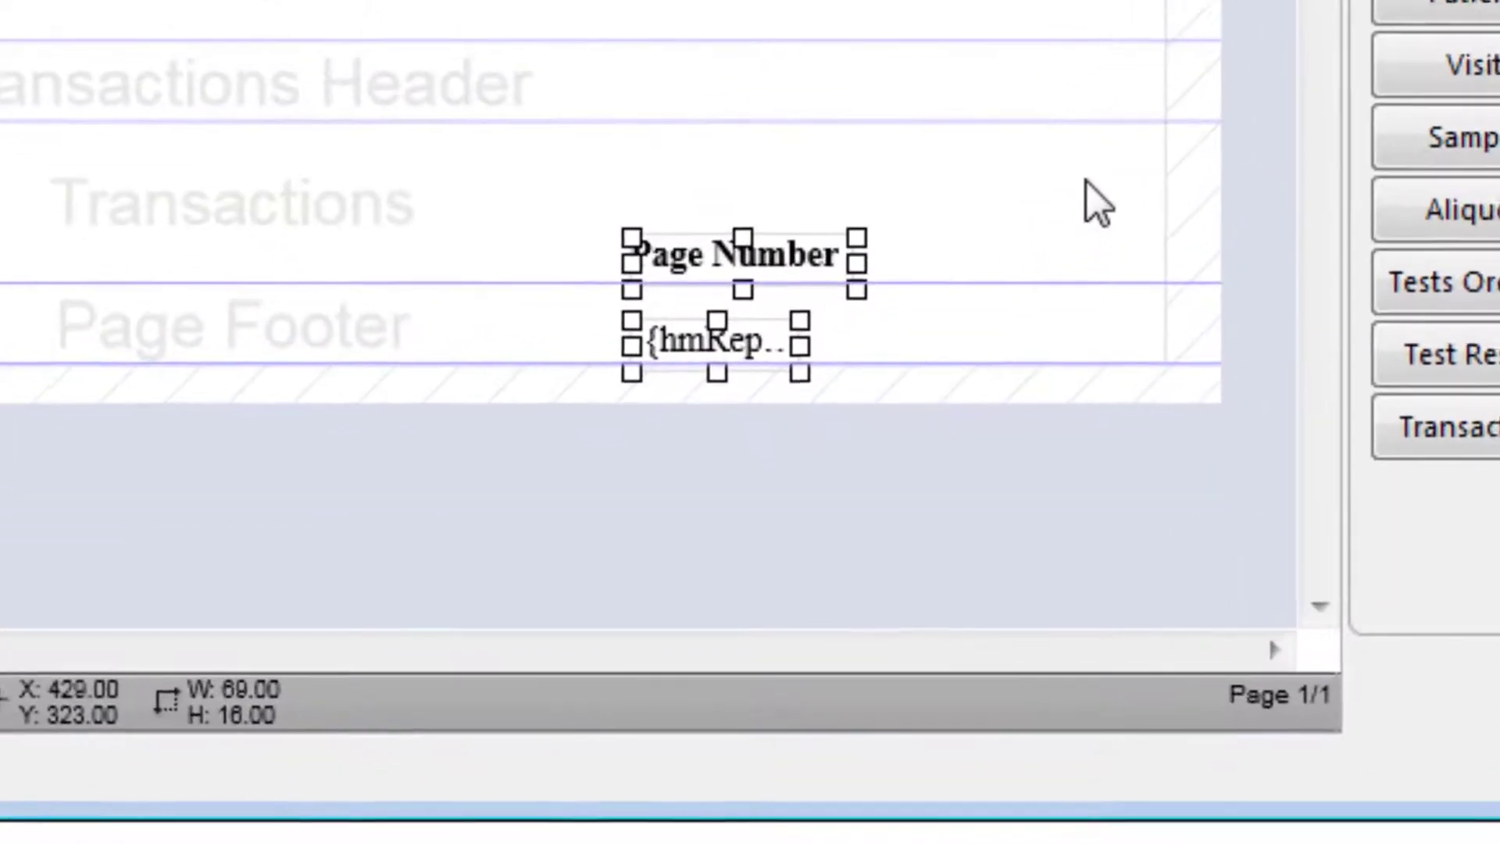
click(1048, 199)
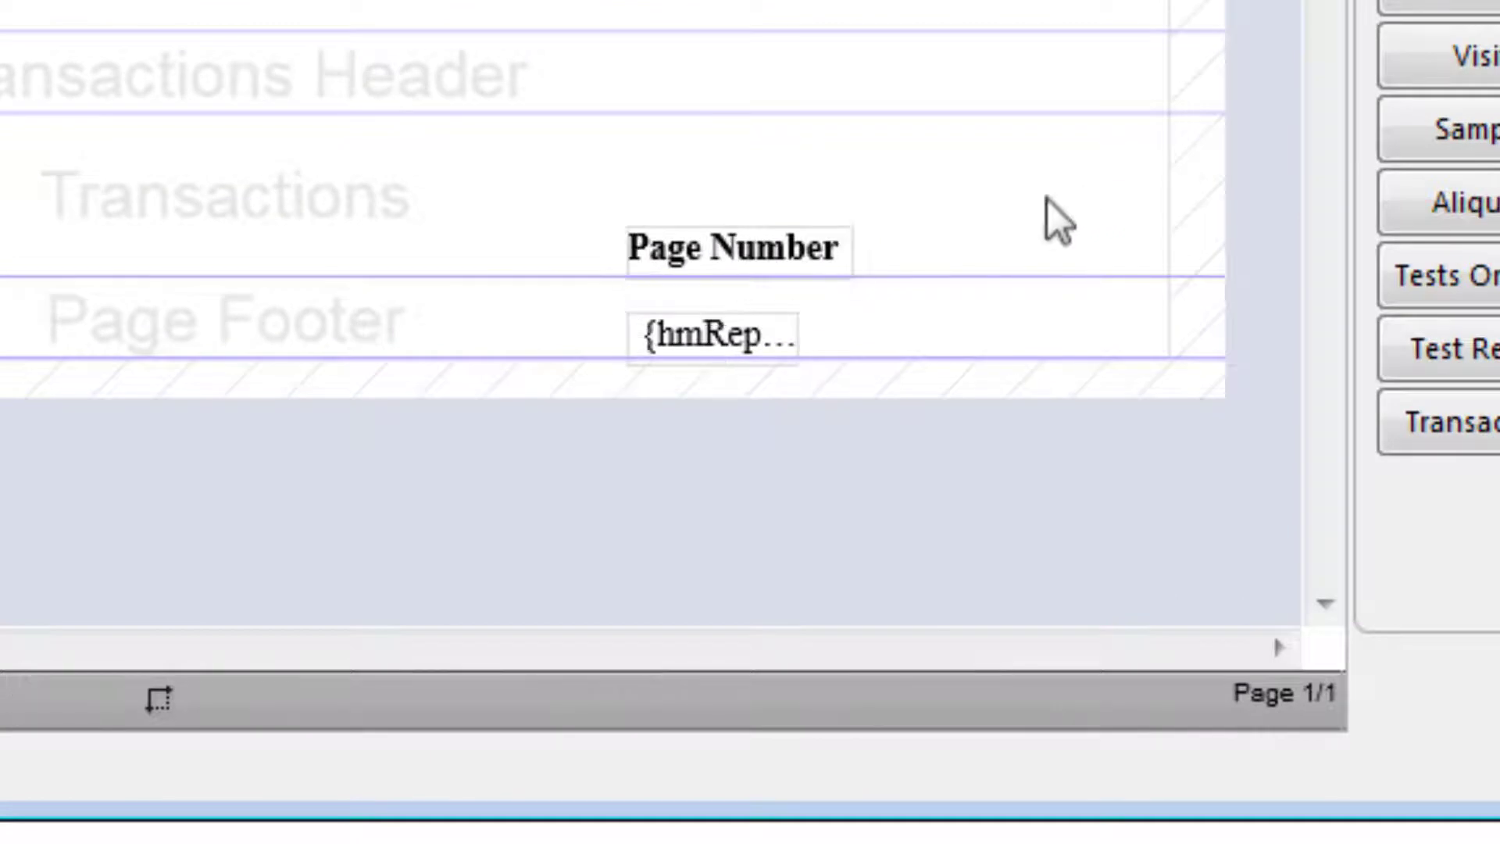
- Delete the bold Page Number label and move the page number field to the far right of the Page Footer, at about X 525, Y 346
click(803, 278)
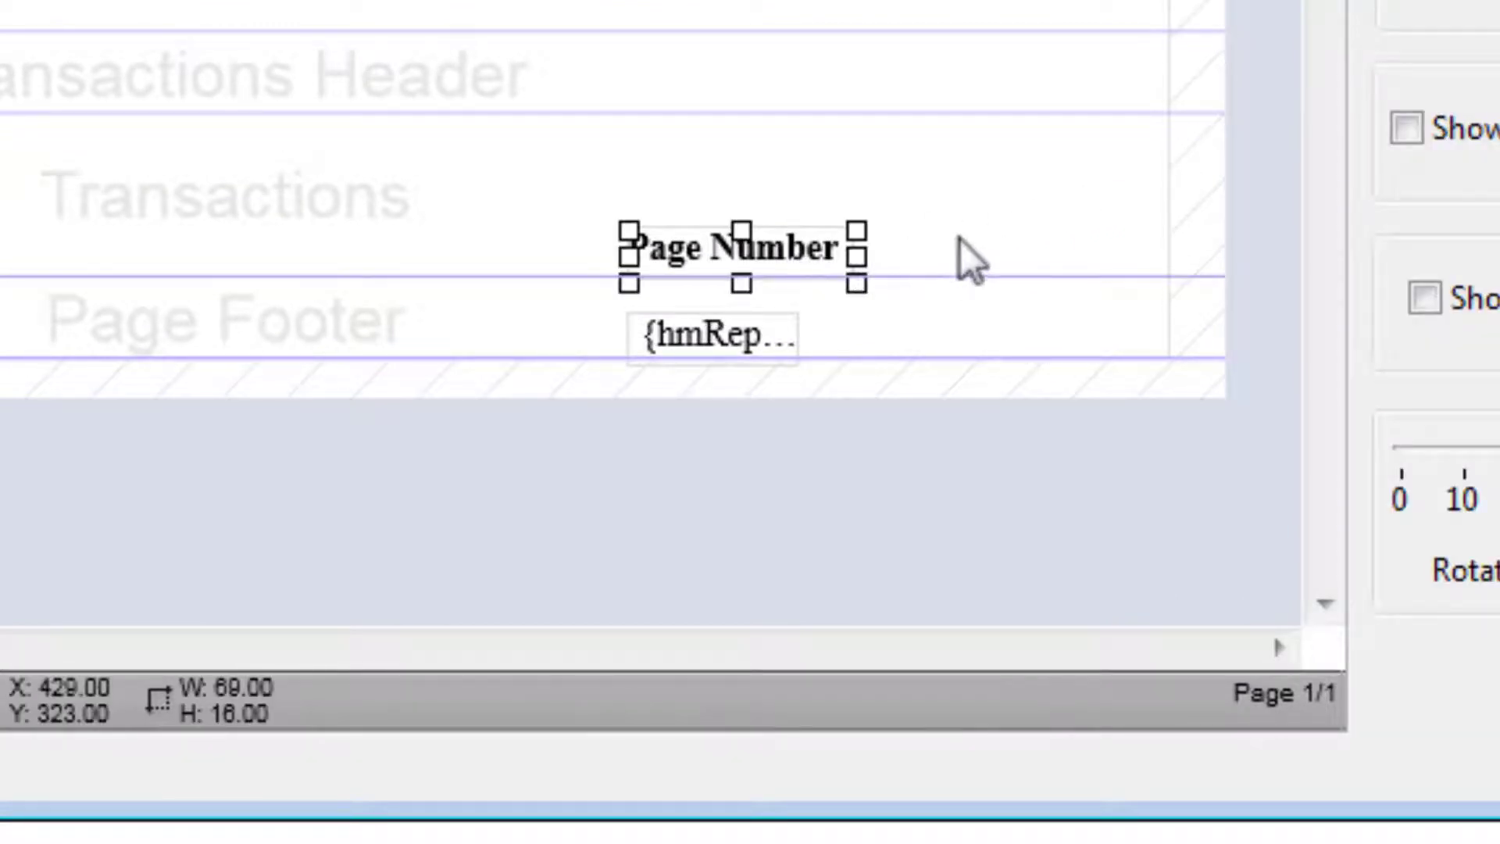
click(696, 339)
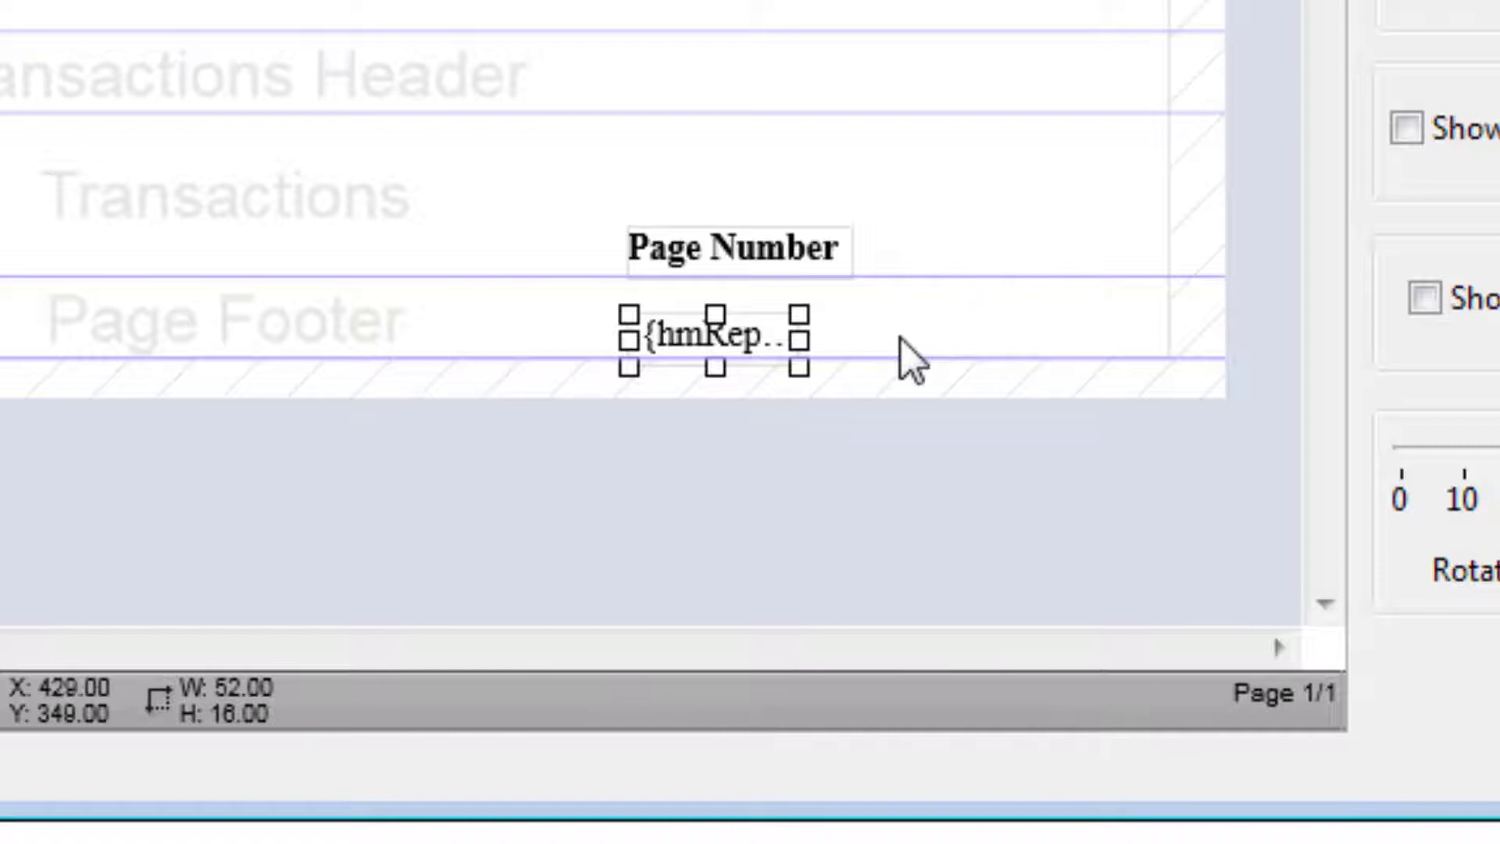
click(793, 235)
click(798, 258)
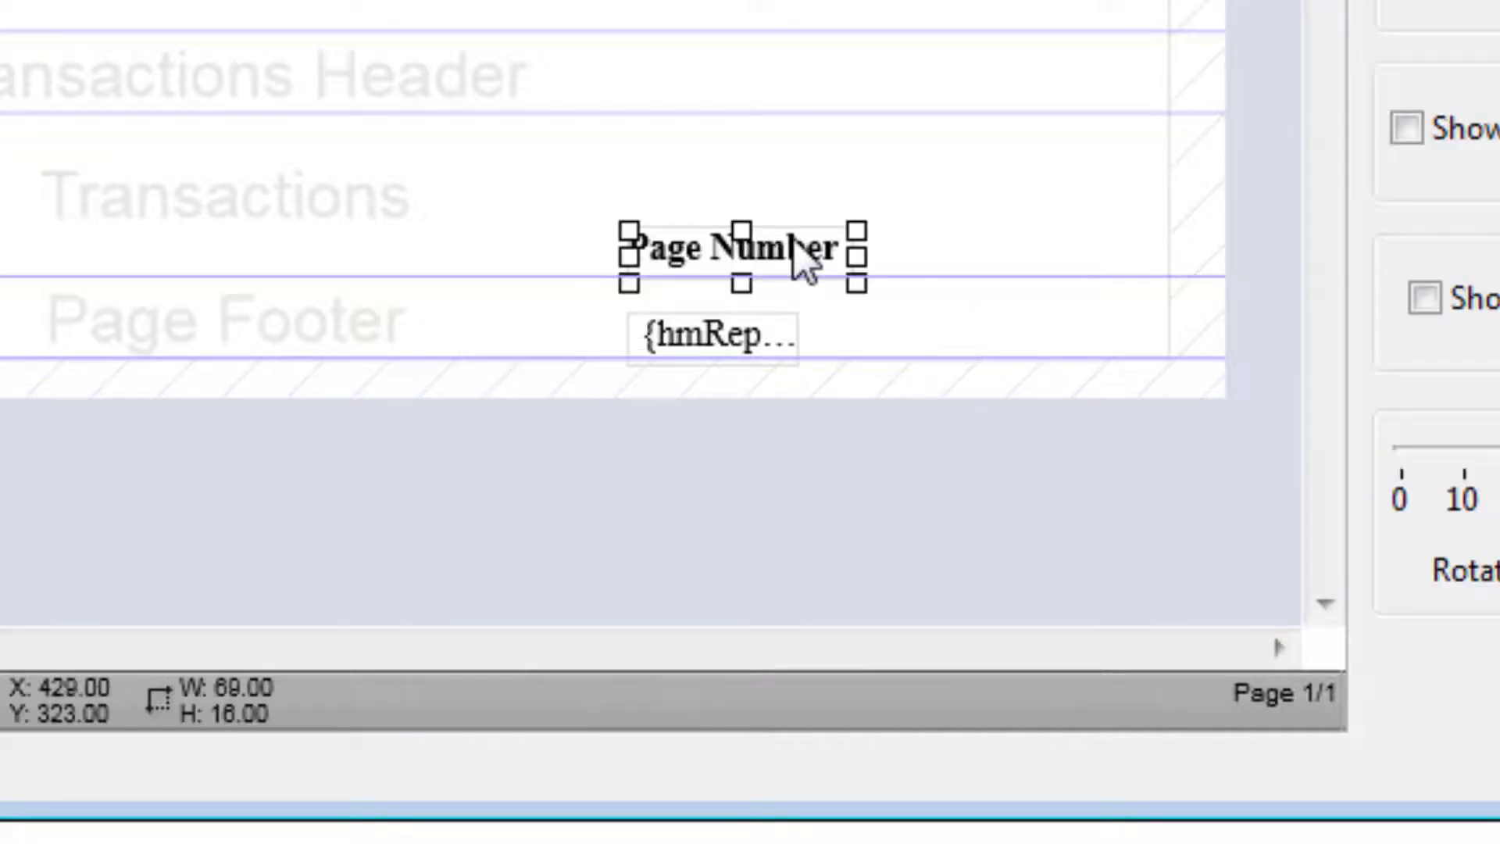
key(Delete)
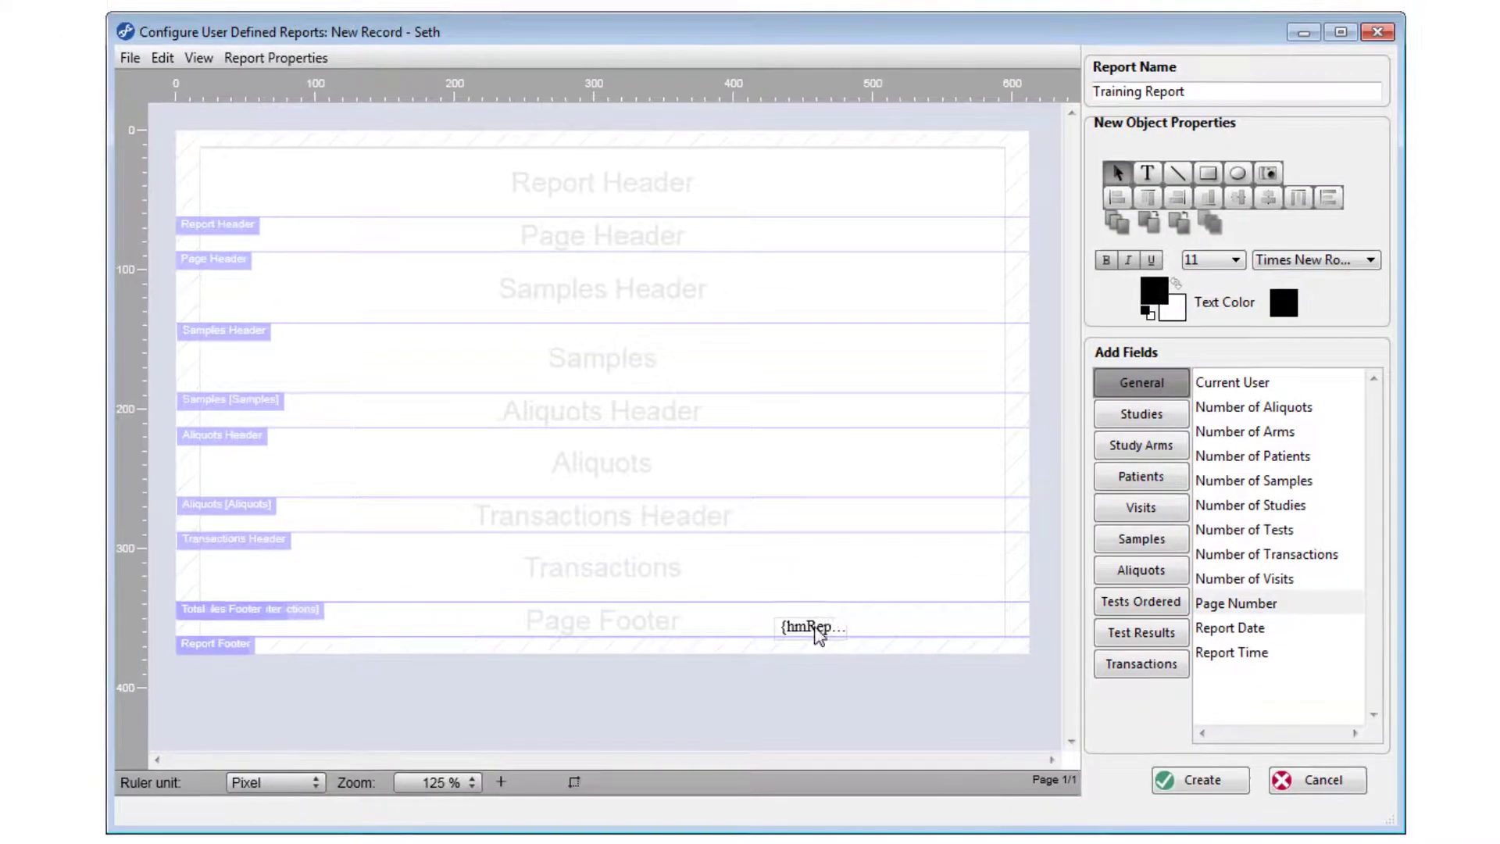
drag(819, 634, 947, 635)
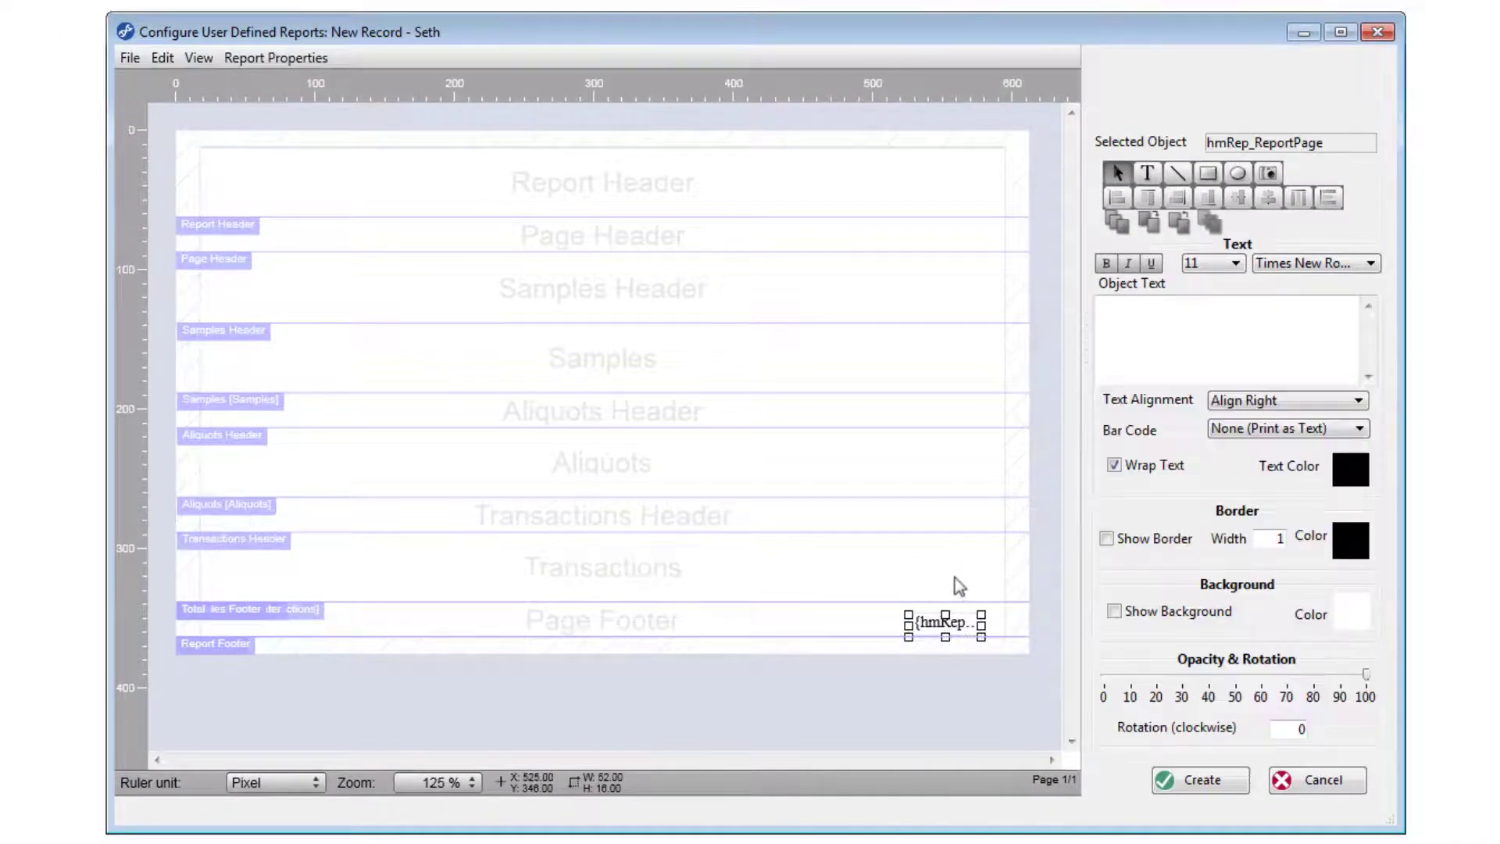
- Place the Samples field Sample ID in the Samples section at about X 90, with its label in the Samples Header
click(960, 583)
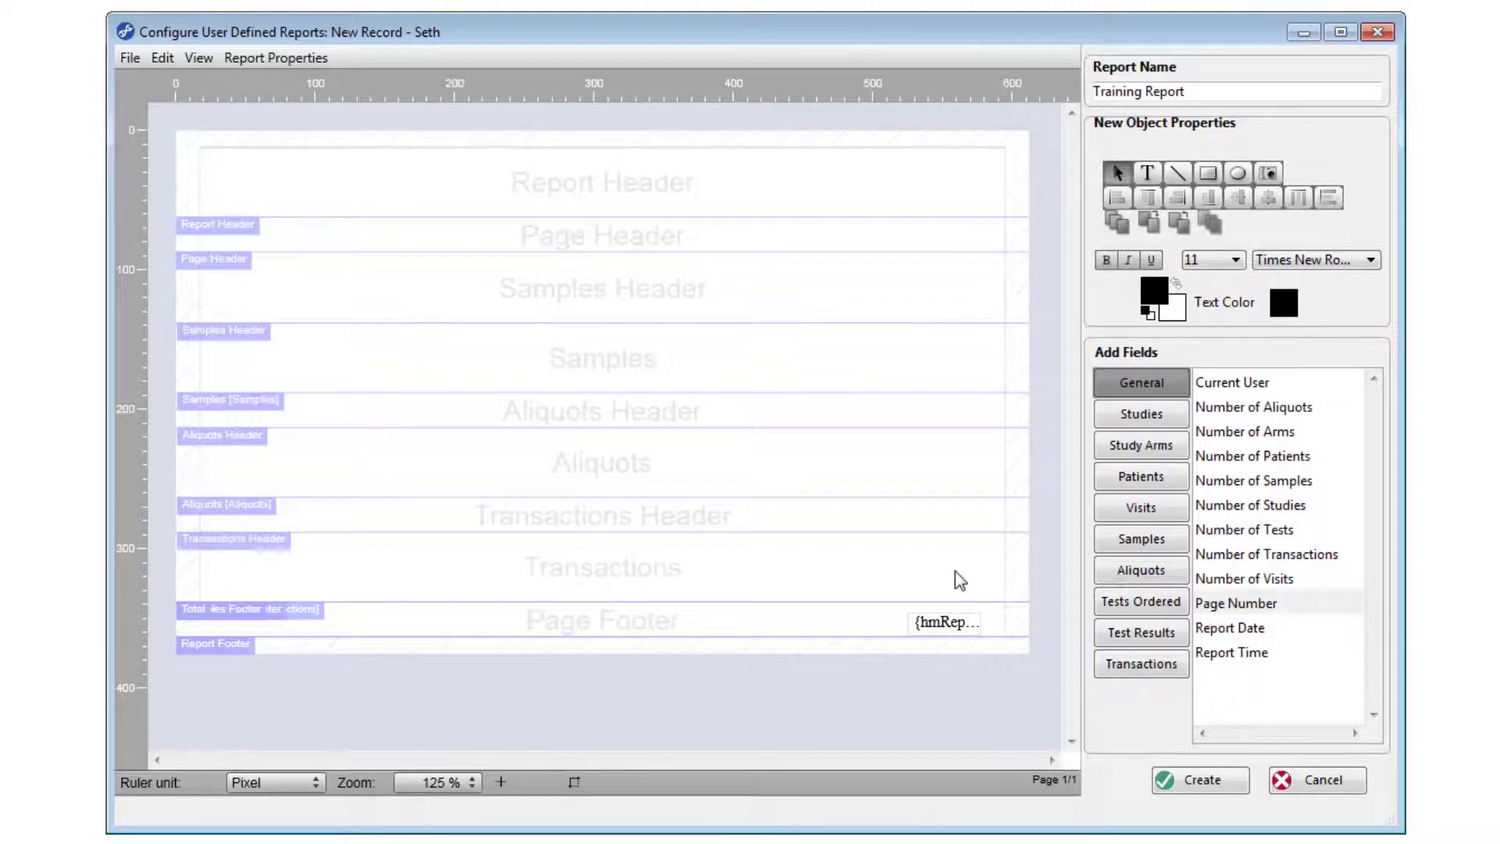
click(1153, 539)
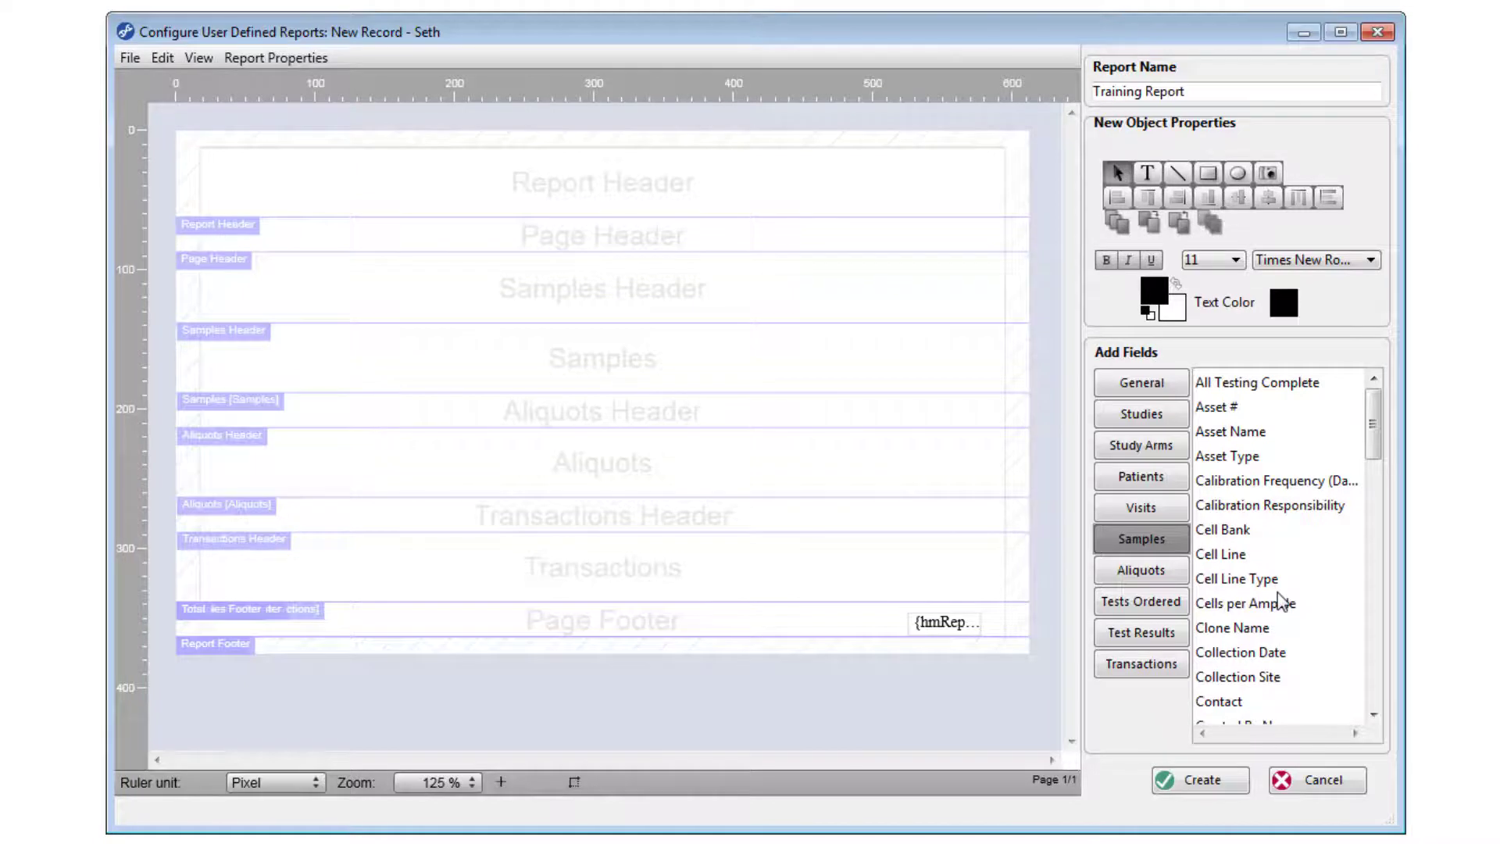
scroll(1281, 601, down, 13)
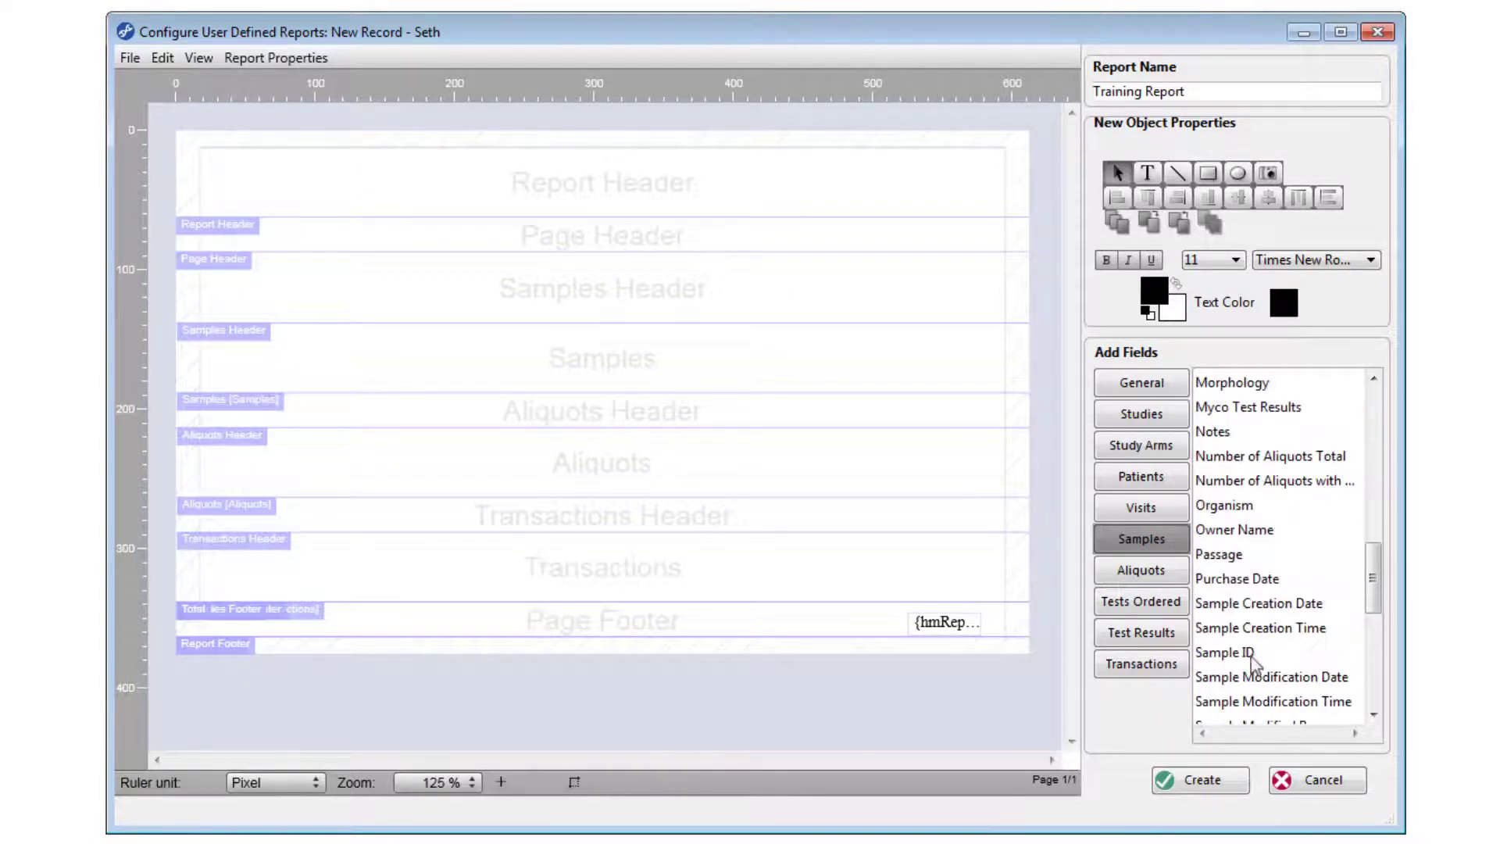
drag(1252, 662, 324, 334)
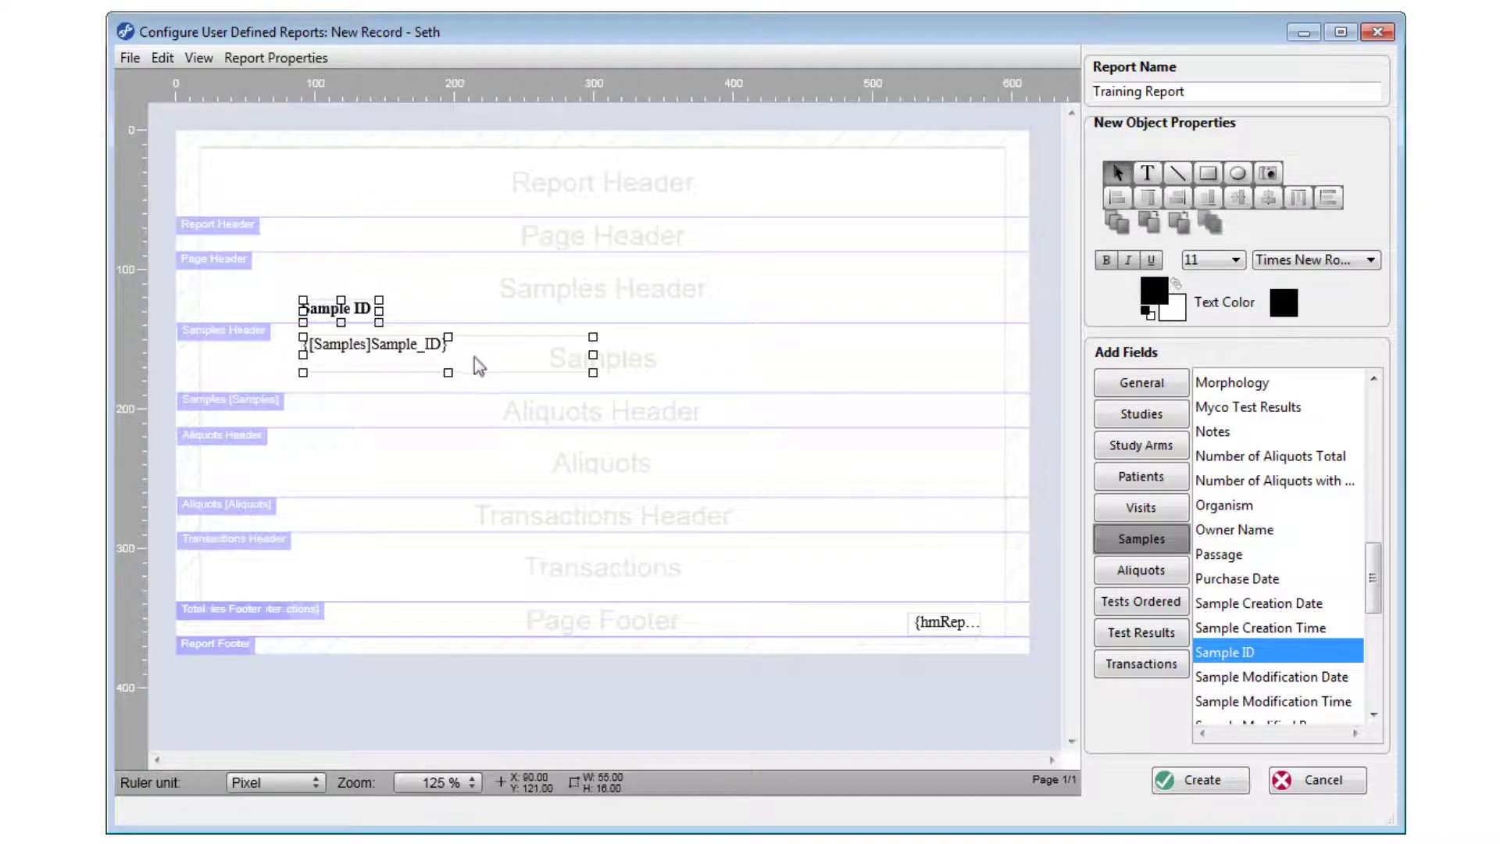
- Narrow the Sample ID field, shift it and its label near the left margin, and raise the label within the Samples Header
drag(474, 358, 412, 353)
drag(531, 365, 321, 357)
drag(298, 303, 298, 272)
click(571, 363)
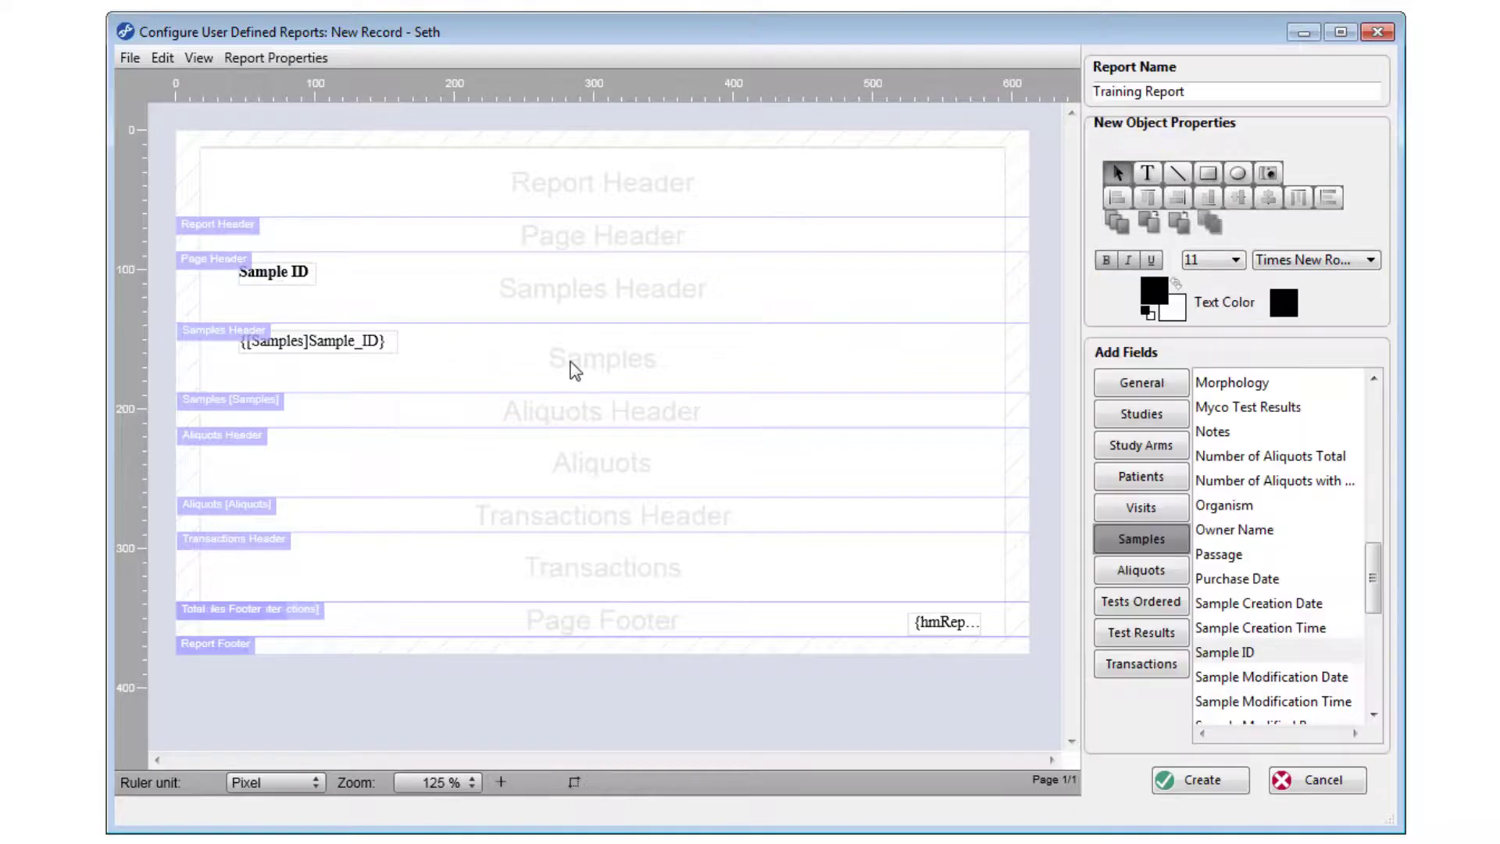
- Place the Aliquots field Aliquot Number near the left of the Aliquots section, with its label above at about X 72, Y 204
click(1181, 577)
scroll(1281, 609, up, 3)
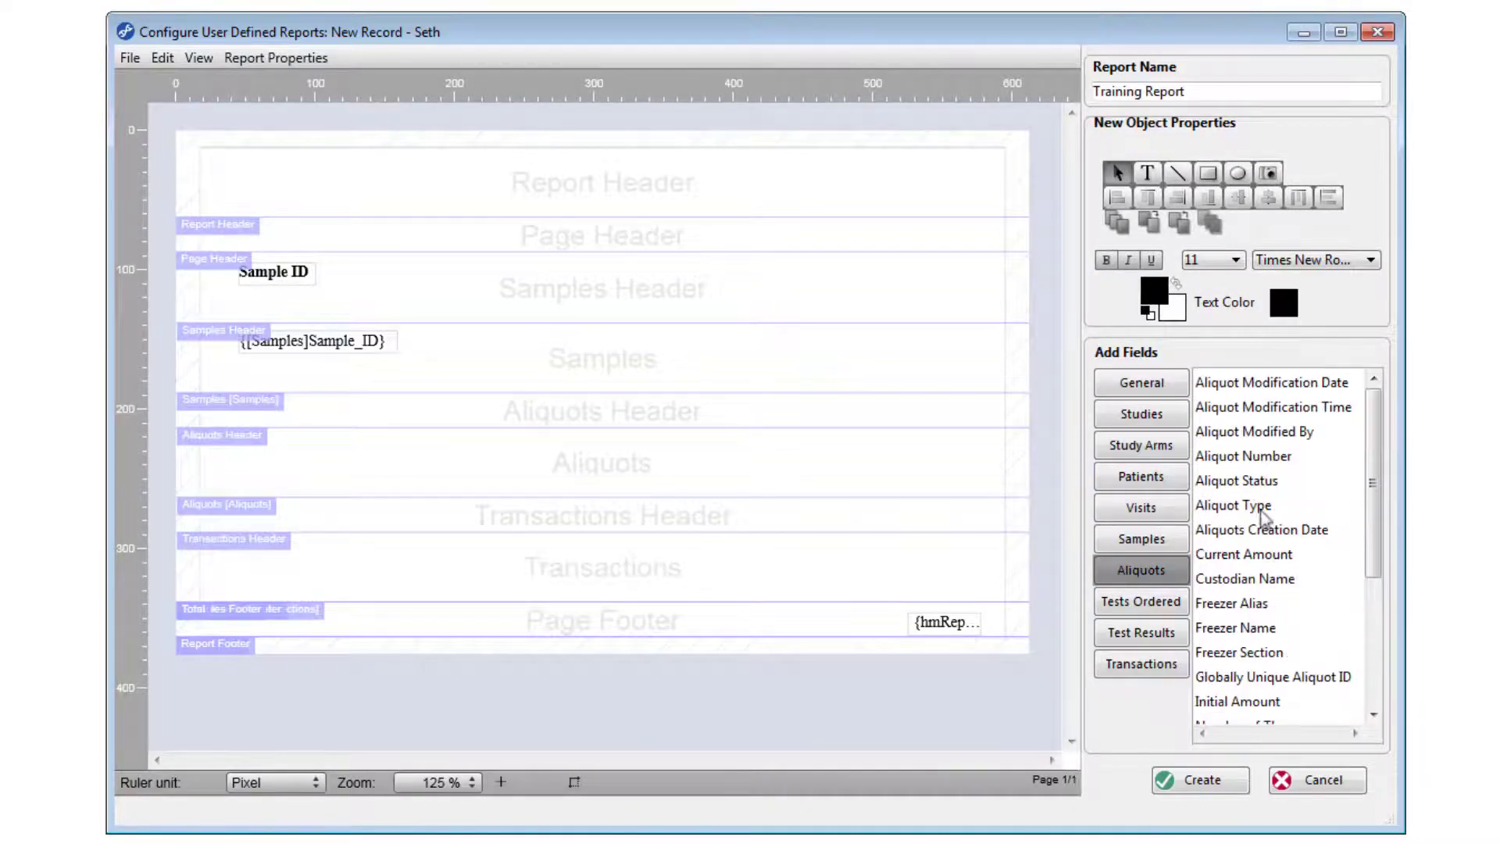
drag(1256, 469, 279, 451)
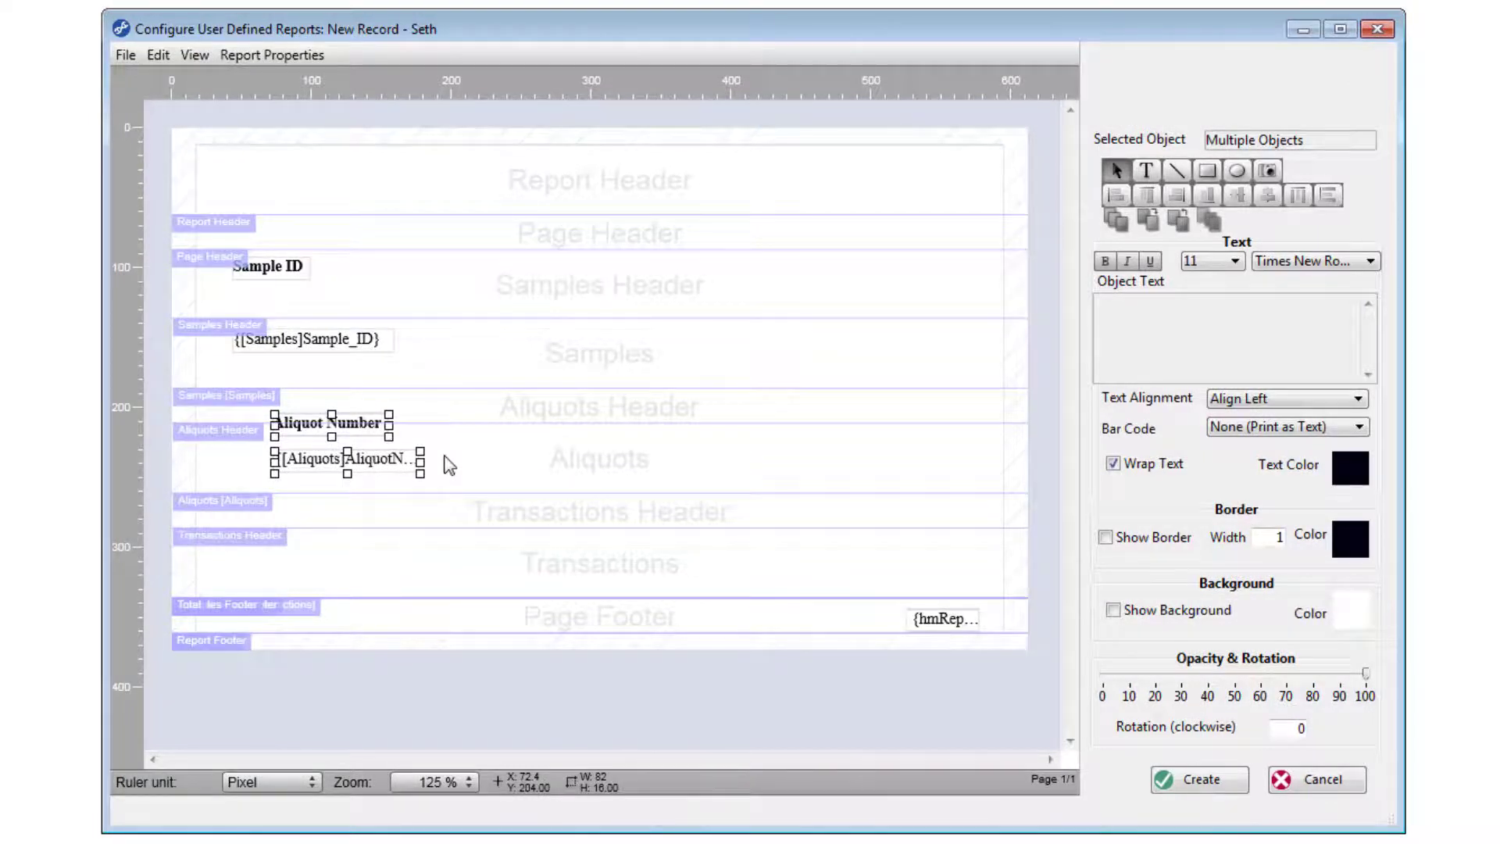
click(445, 458)
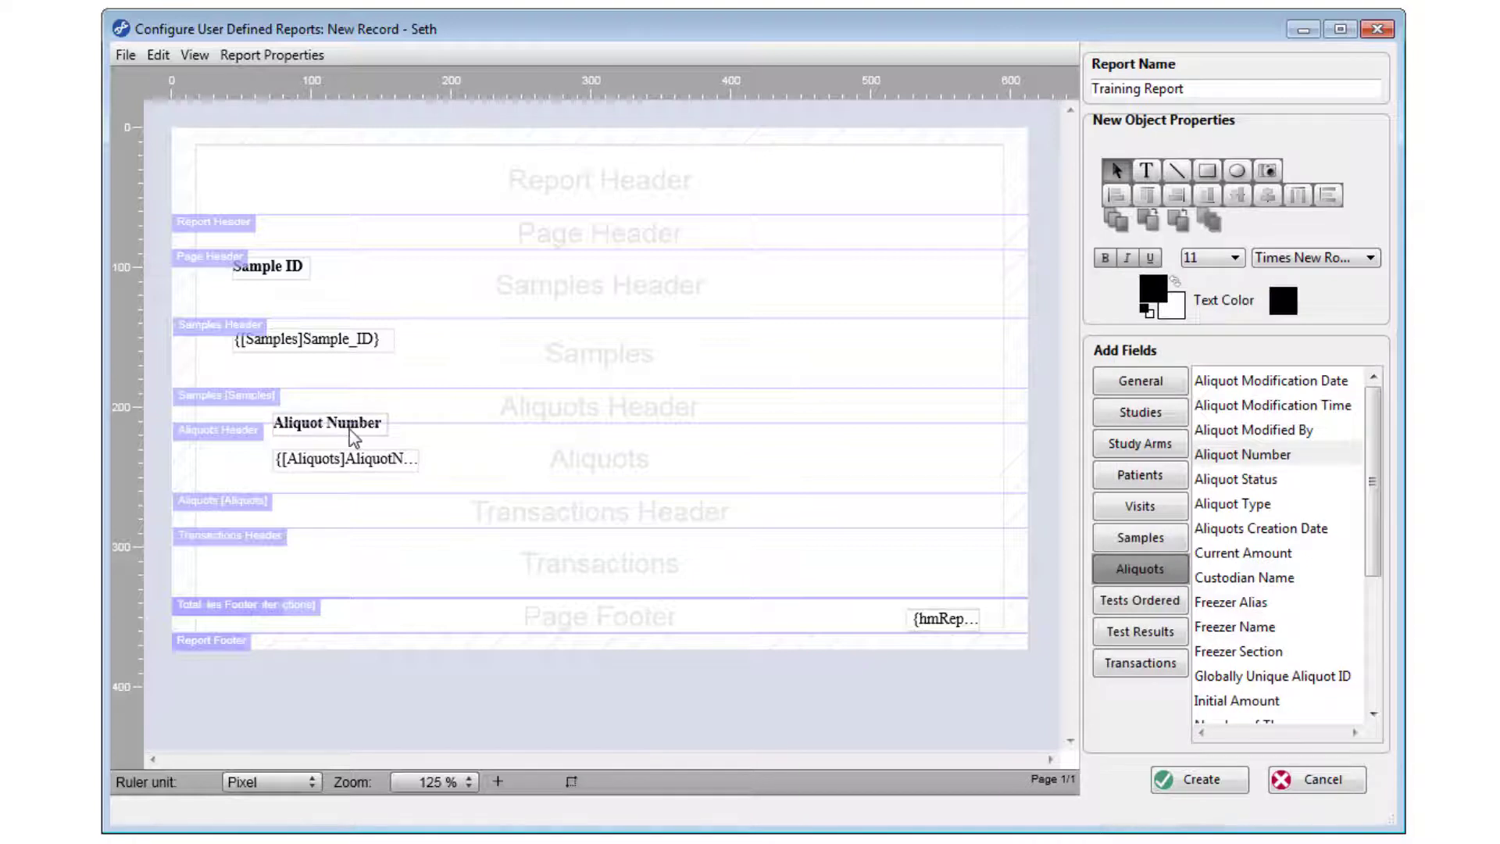
- Move the Aliquot Number label below the Sample ID field at about X 44, Y 169, and its field to about X 44, Y 228
drag(345, 424, 313, 378)
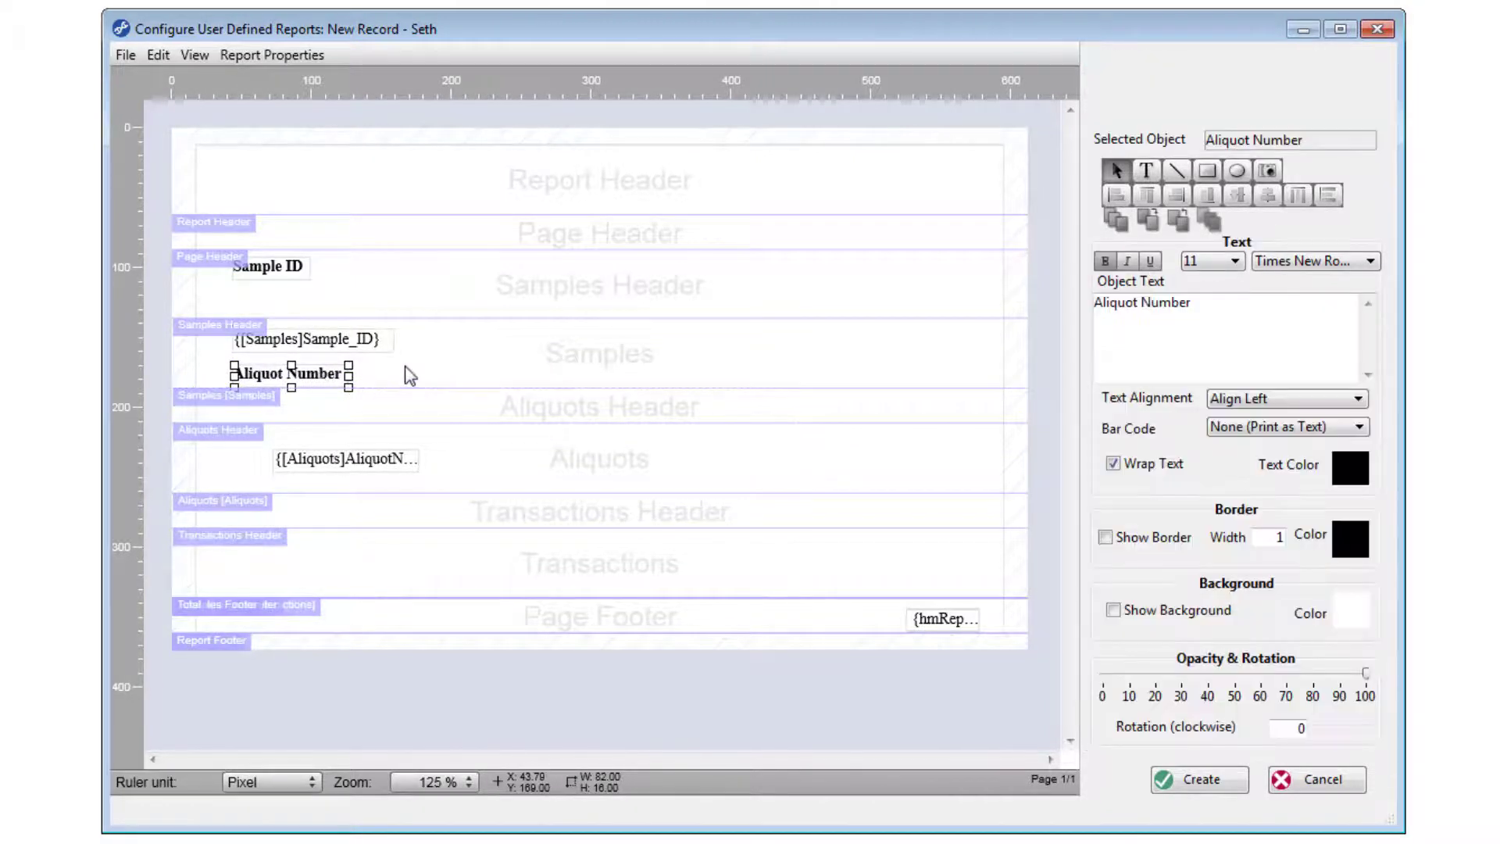
click(500, 375)
mouse_move(378, 466)
mouse_down()
mouse_move(341, 464)
mouse_move(367, 455)
mouse_up()
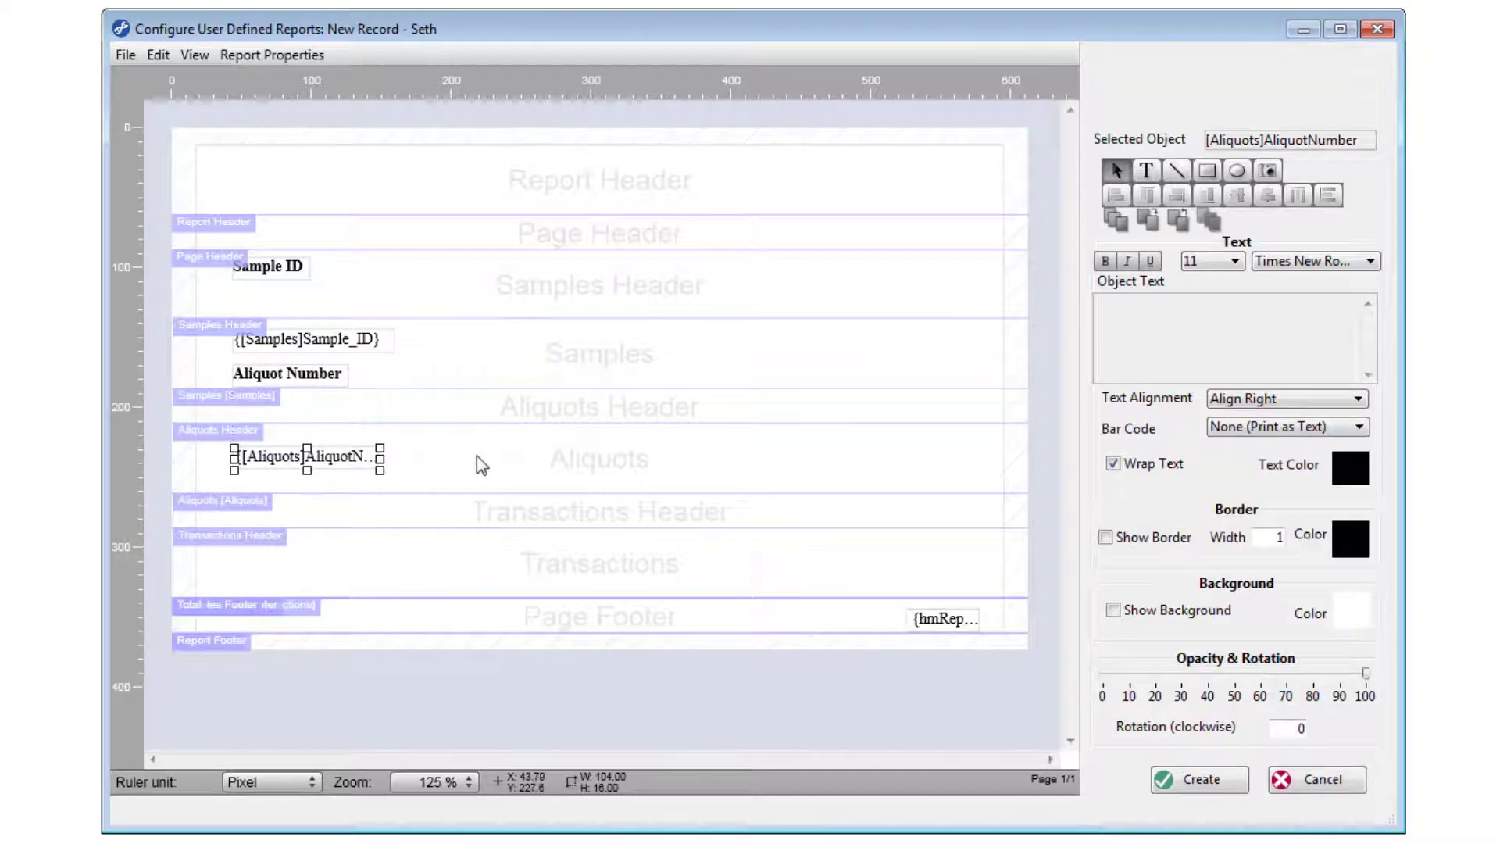
- Collapse the Aliquots Header and Transactions Header sections to zero height
click(549, 429)
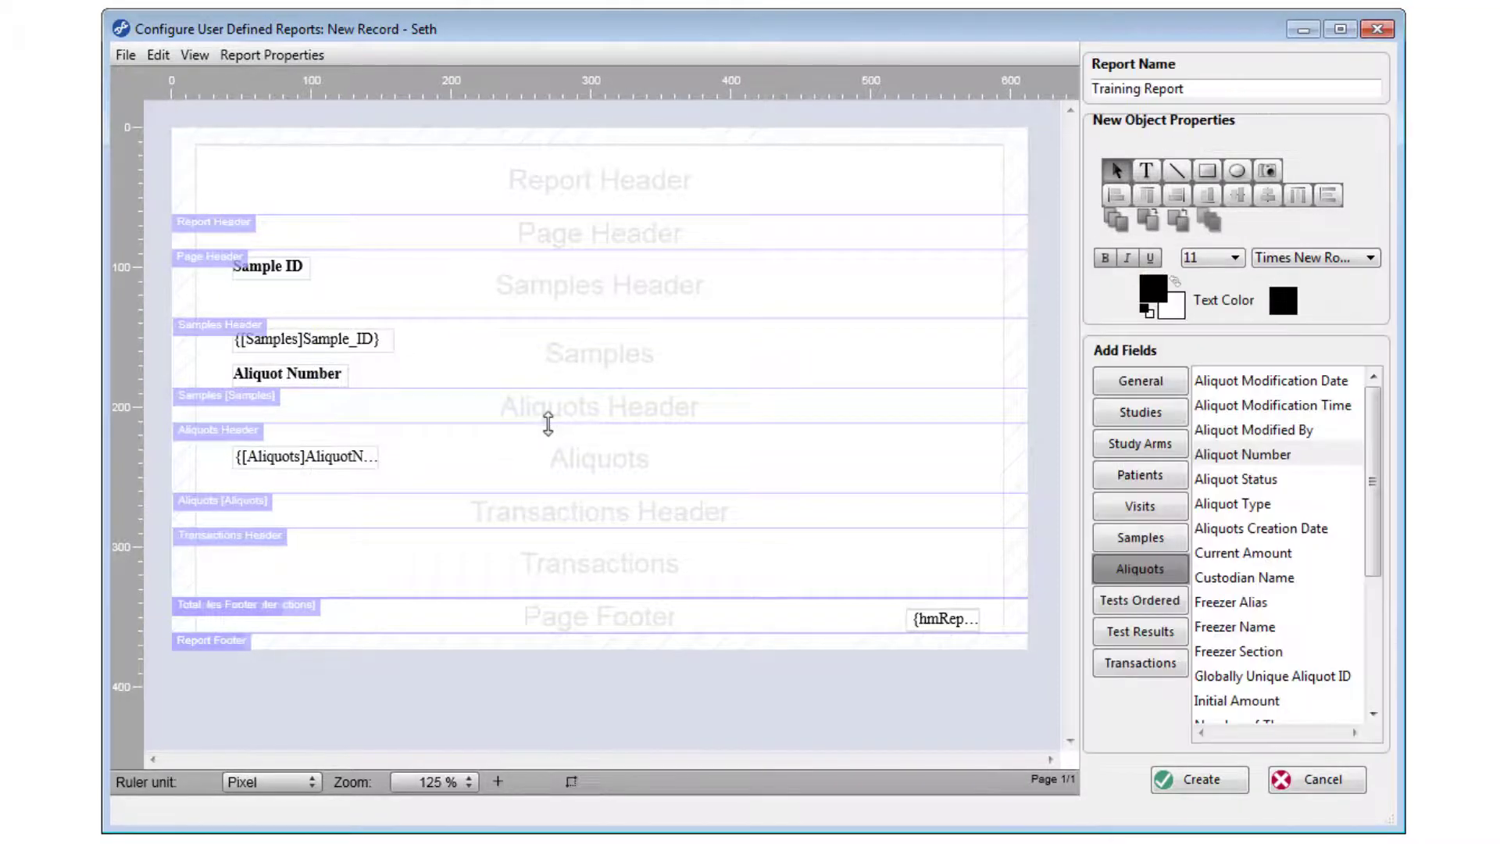
drag(546, 424, 546, 375)
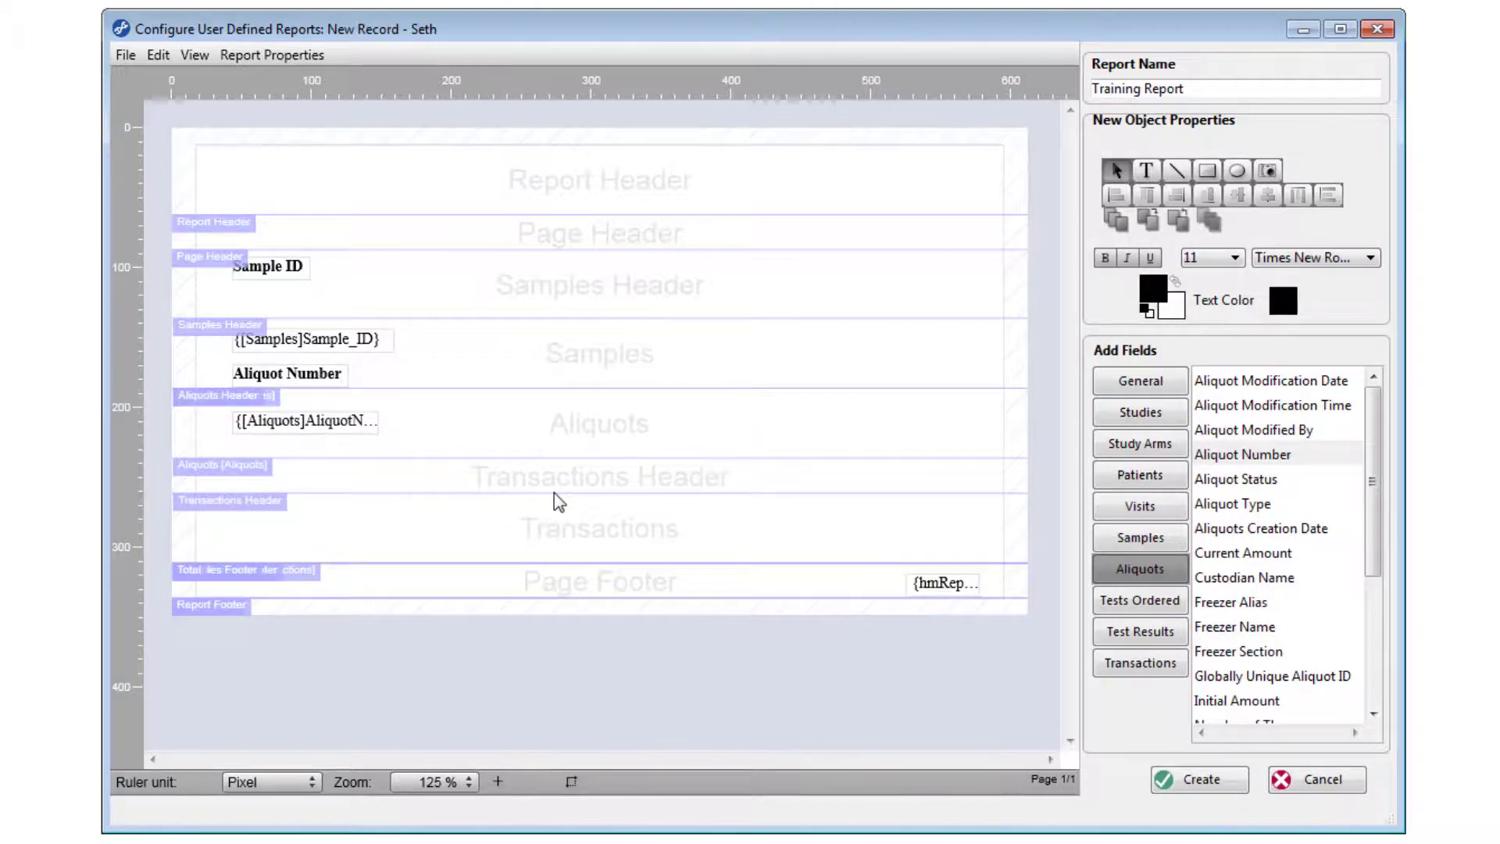
drag(553, 494, 553, 445)
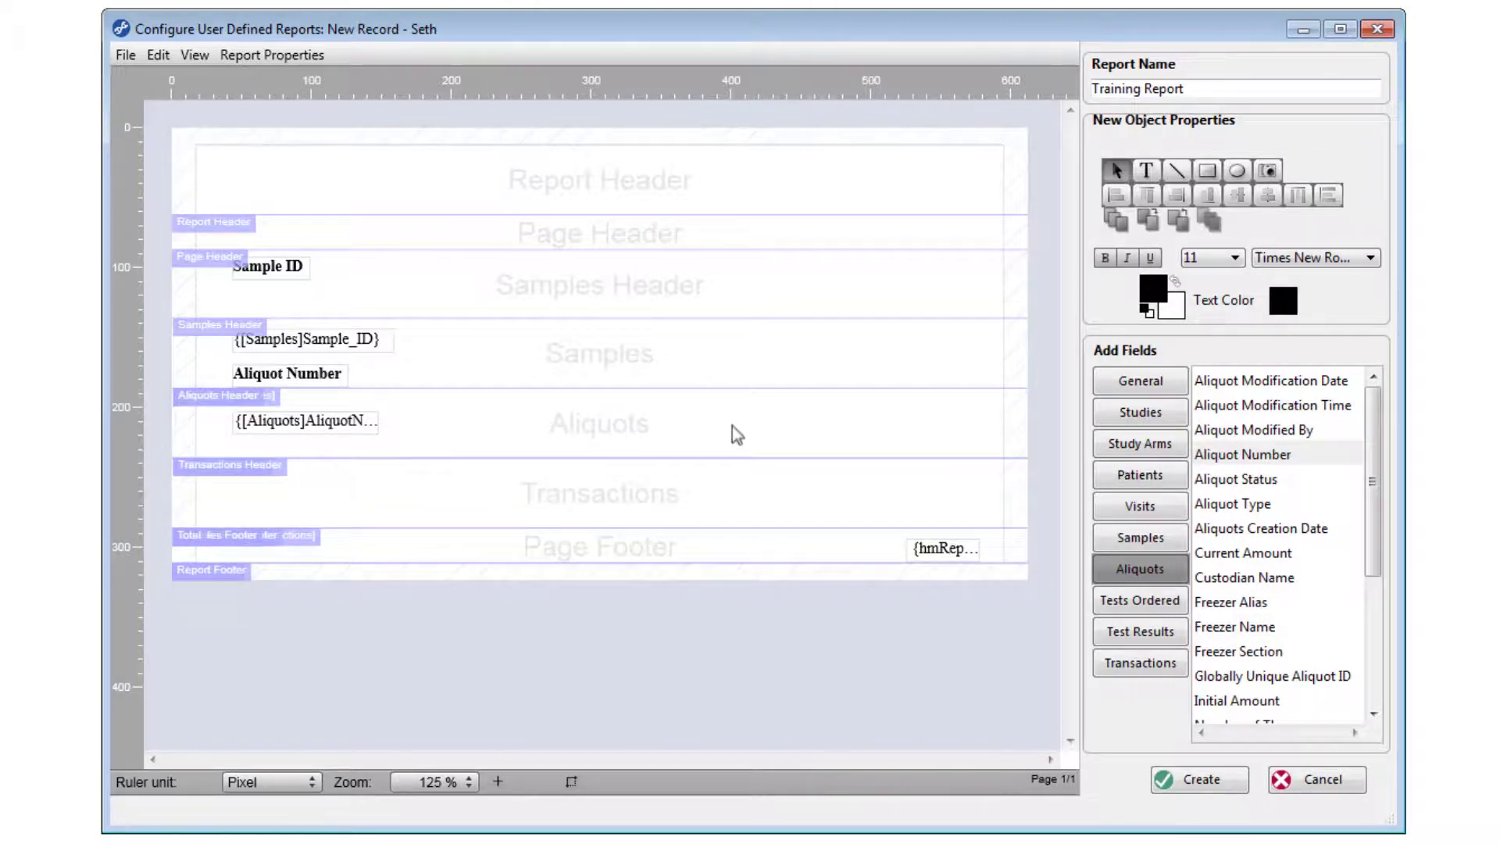
- Place the Transaction Activity field in the Transactions section directly to the right of its label, with the label lined up under Aliquot Number
click(1148, 662)
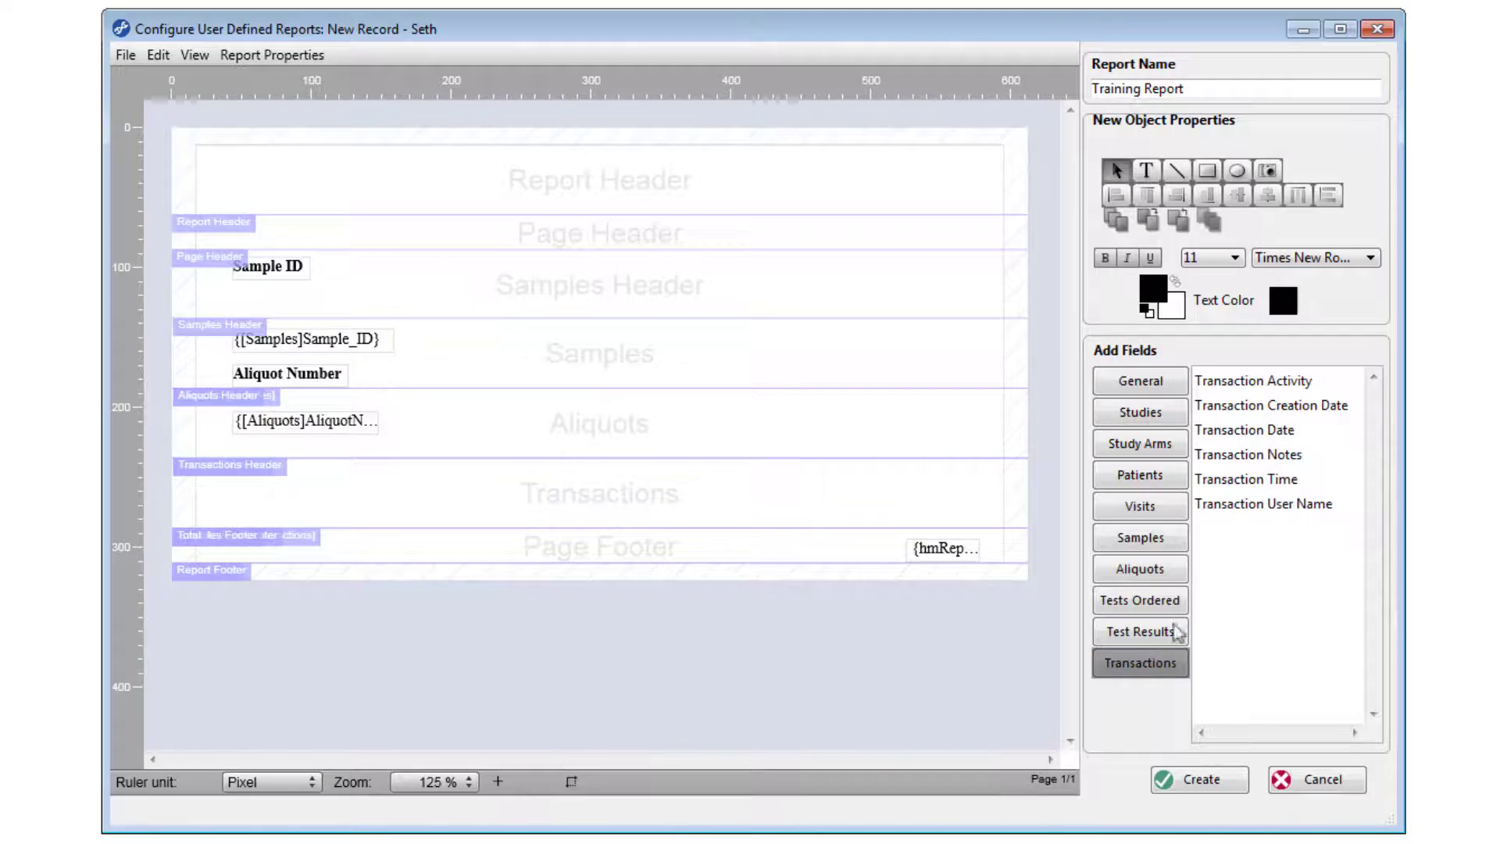
drag(1281, 382, 268, 509)
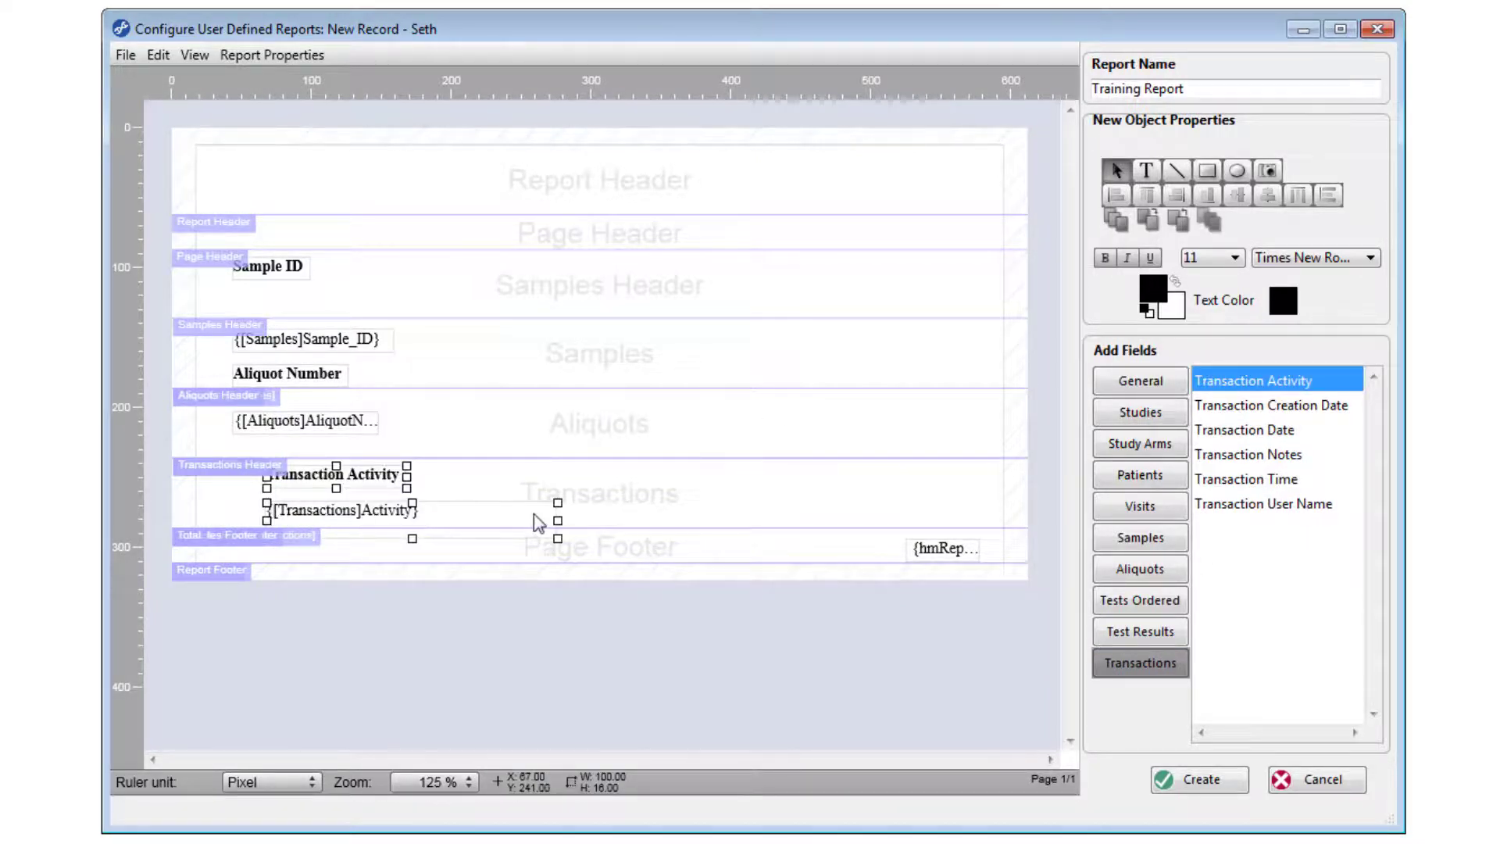
click(601, 513)
drag(396, 521, 509, 485)
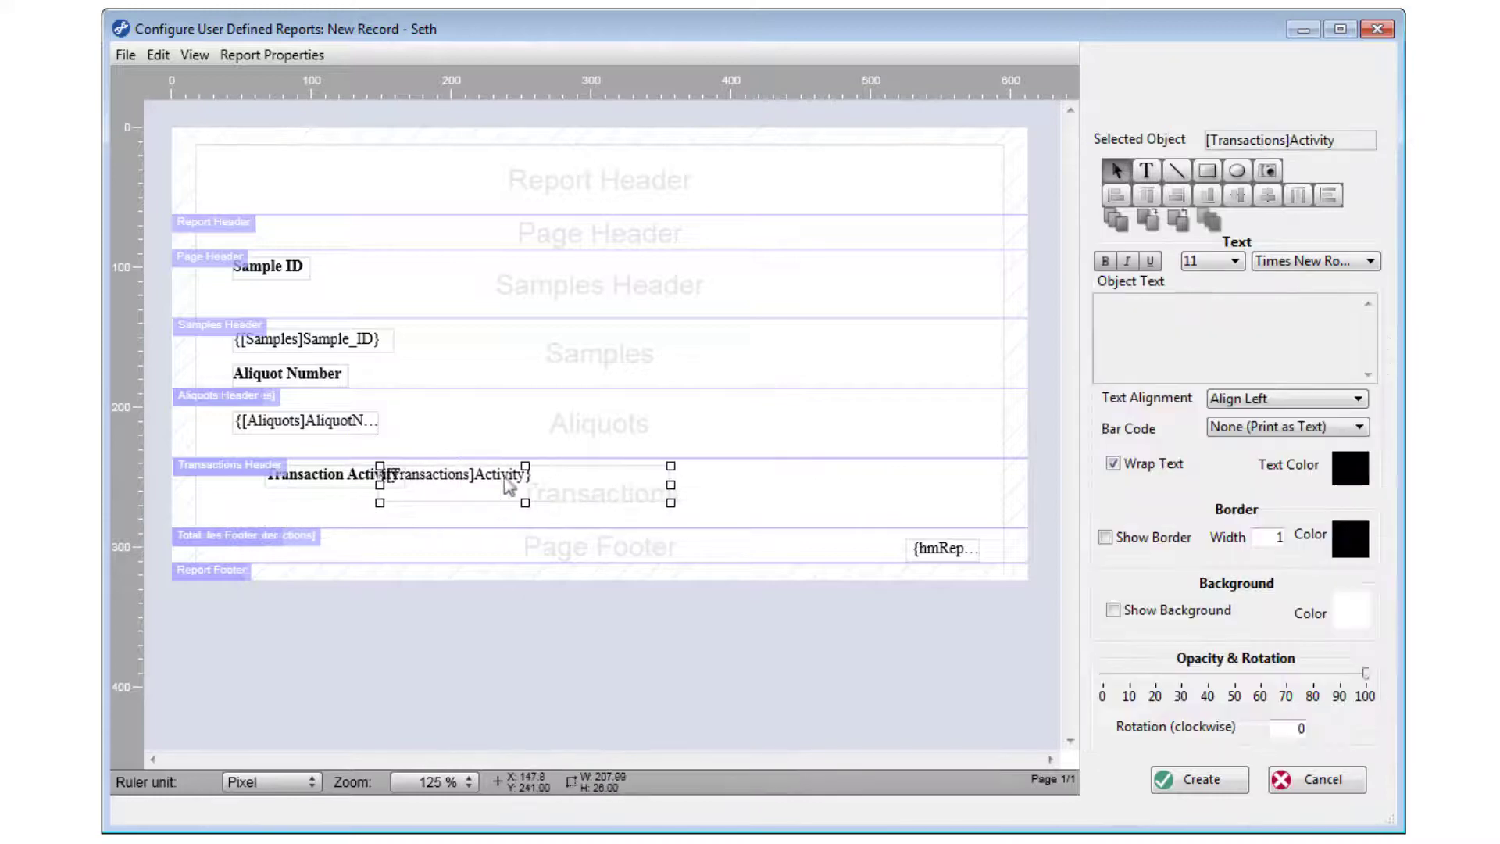
drag(334, 480, 301, 488)
click(636, 331)
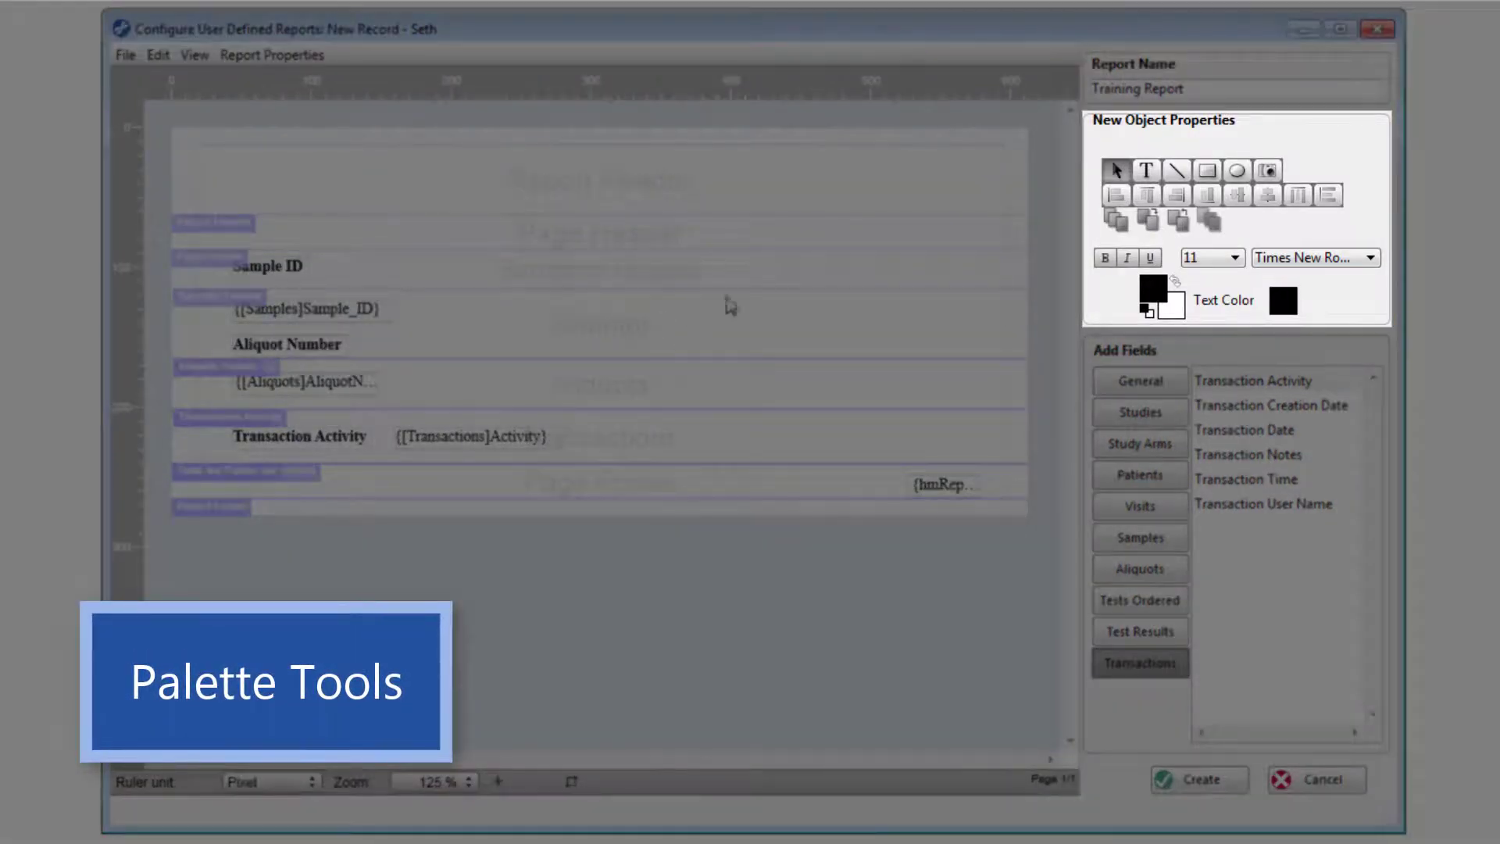
- Add a text object about 182 by 38 px in the Report Header reading "Training Report"
click(1146, 170)
drag(232, 154, 486, 207)
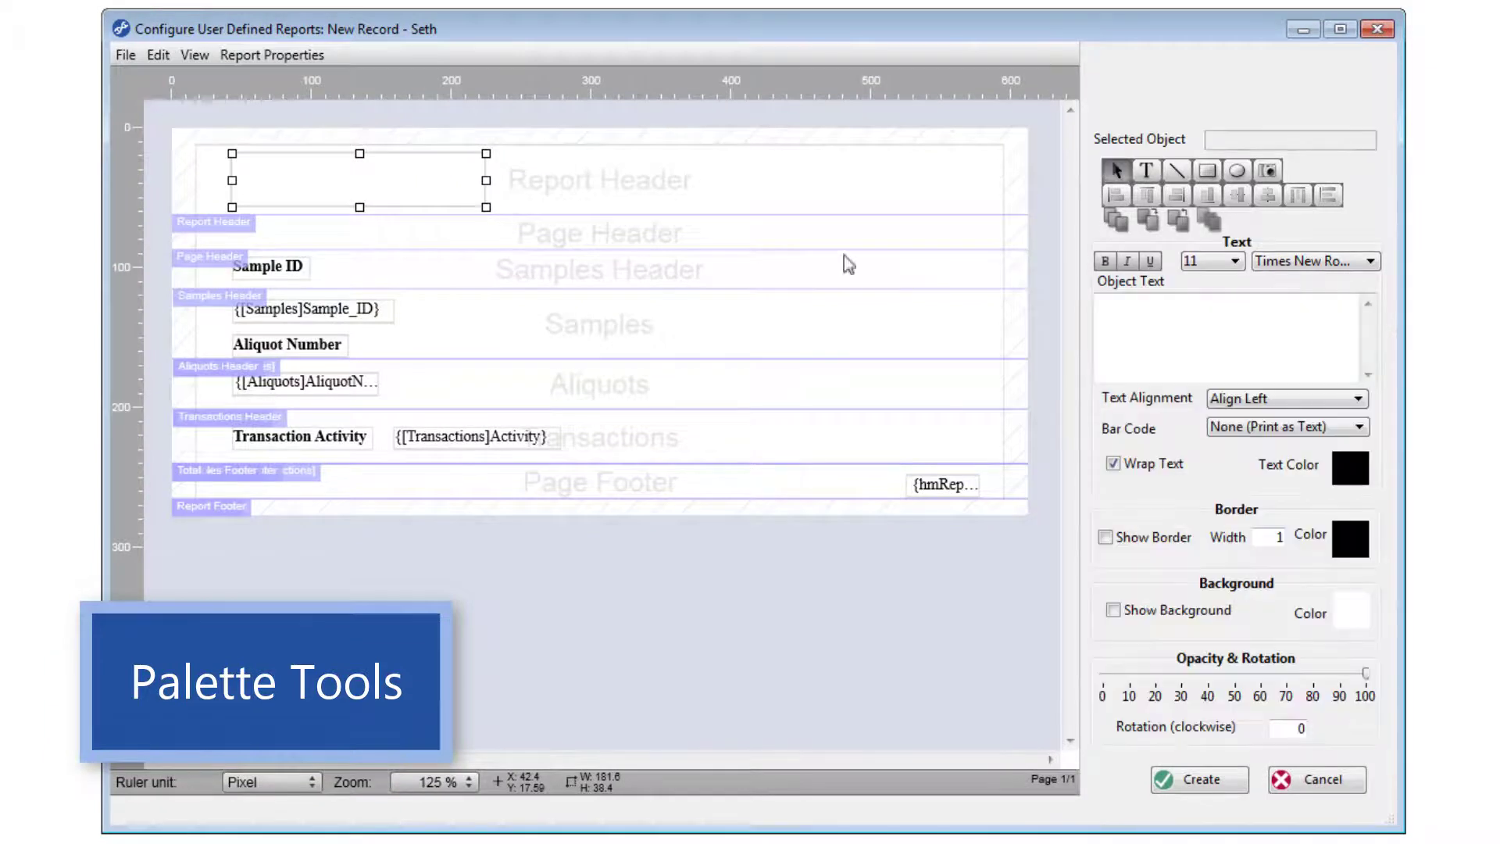
click(1203, 304)
text(Tra)
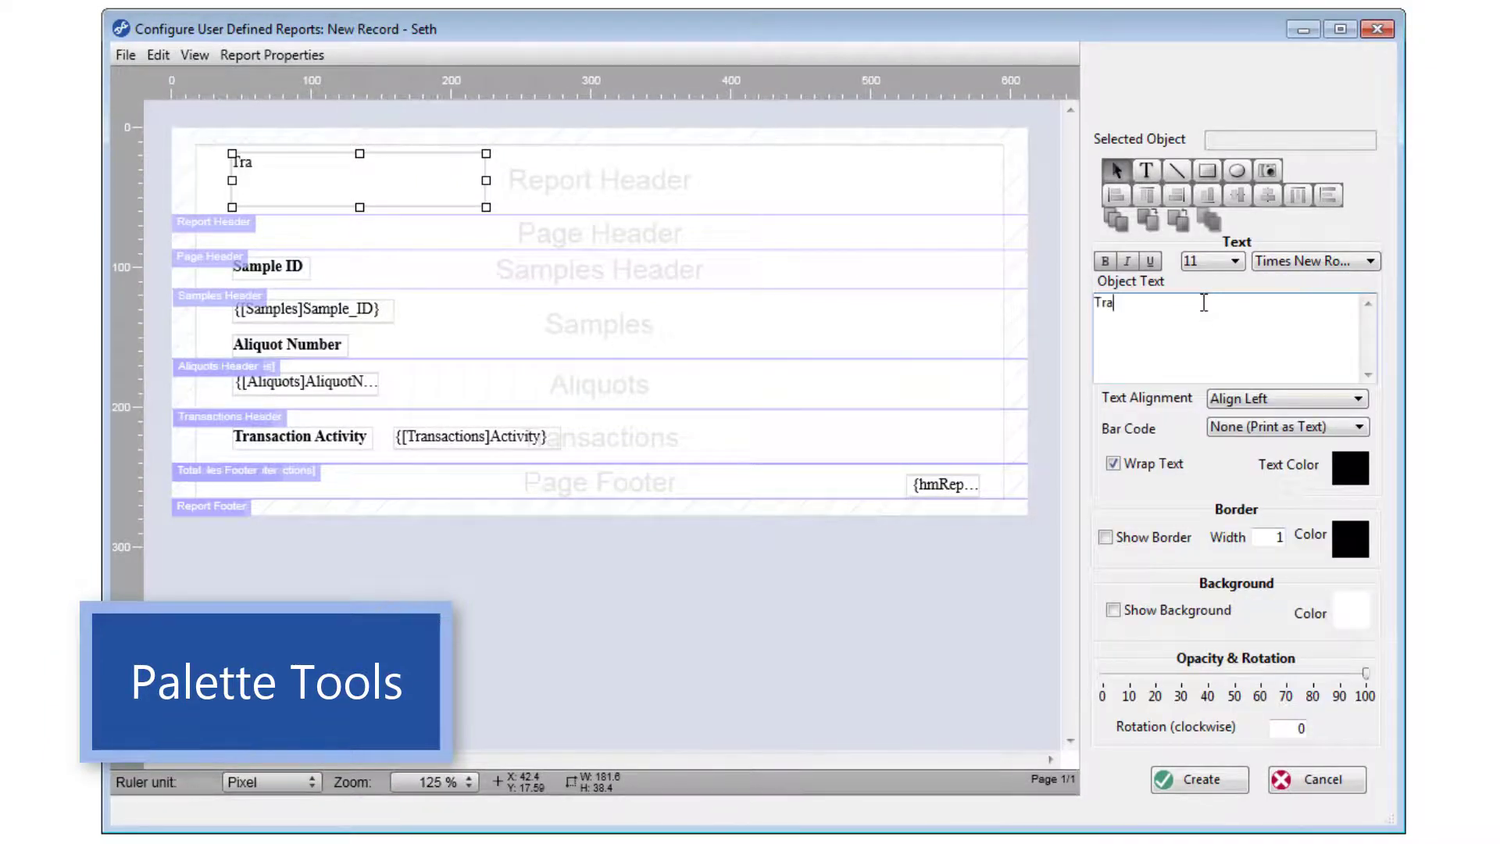
text(ining Report)
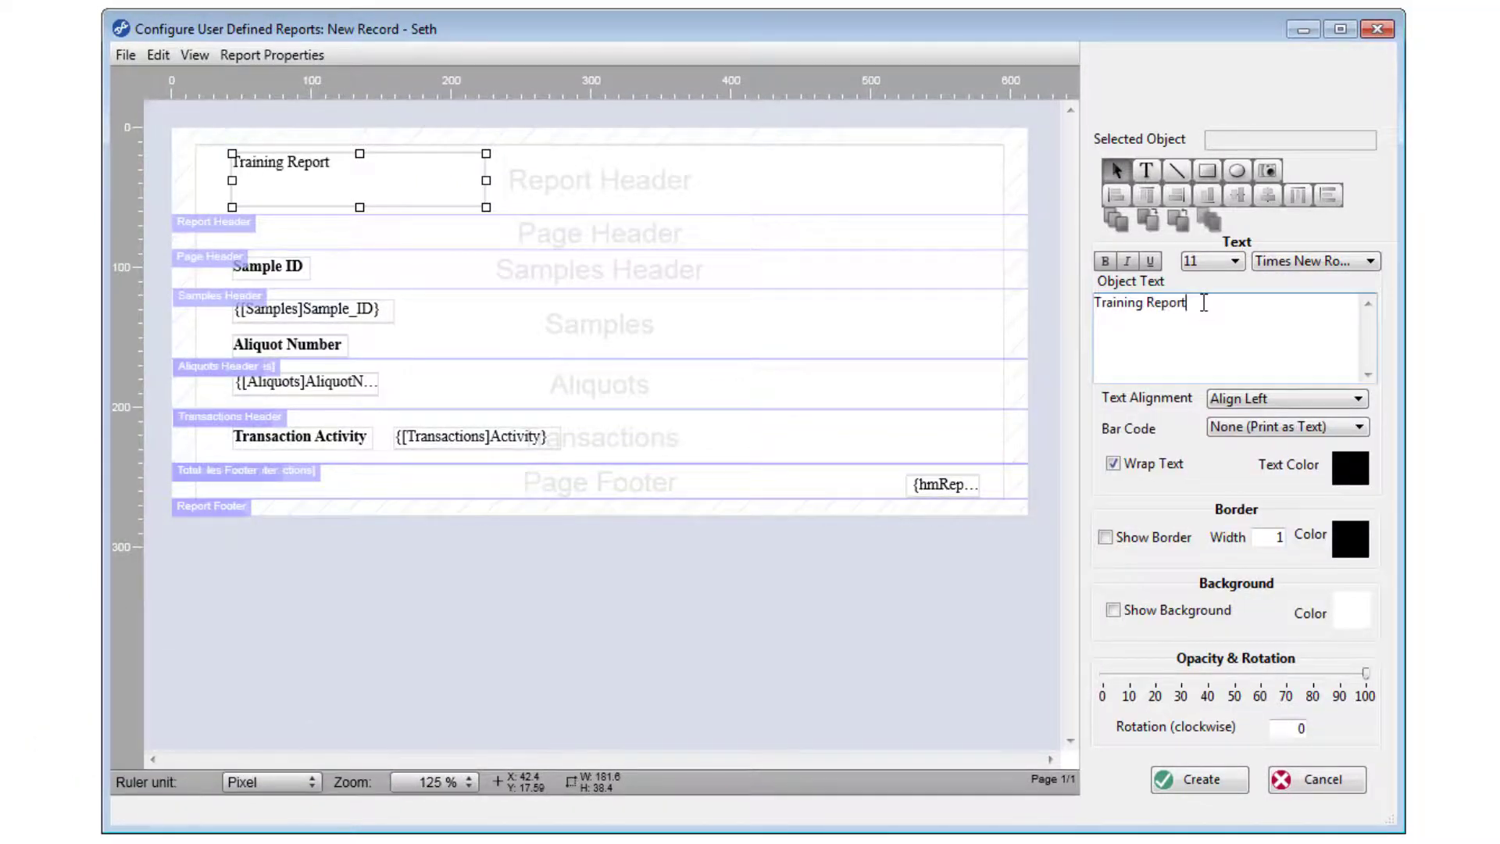
- Set the Training Report title's font size to 22 and reduce its text box to about 33 px high
click(1223, 262)
click(1209, 449)
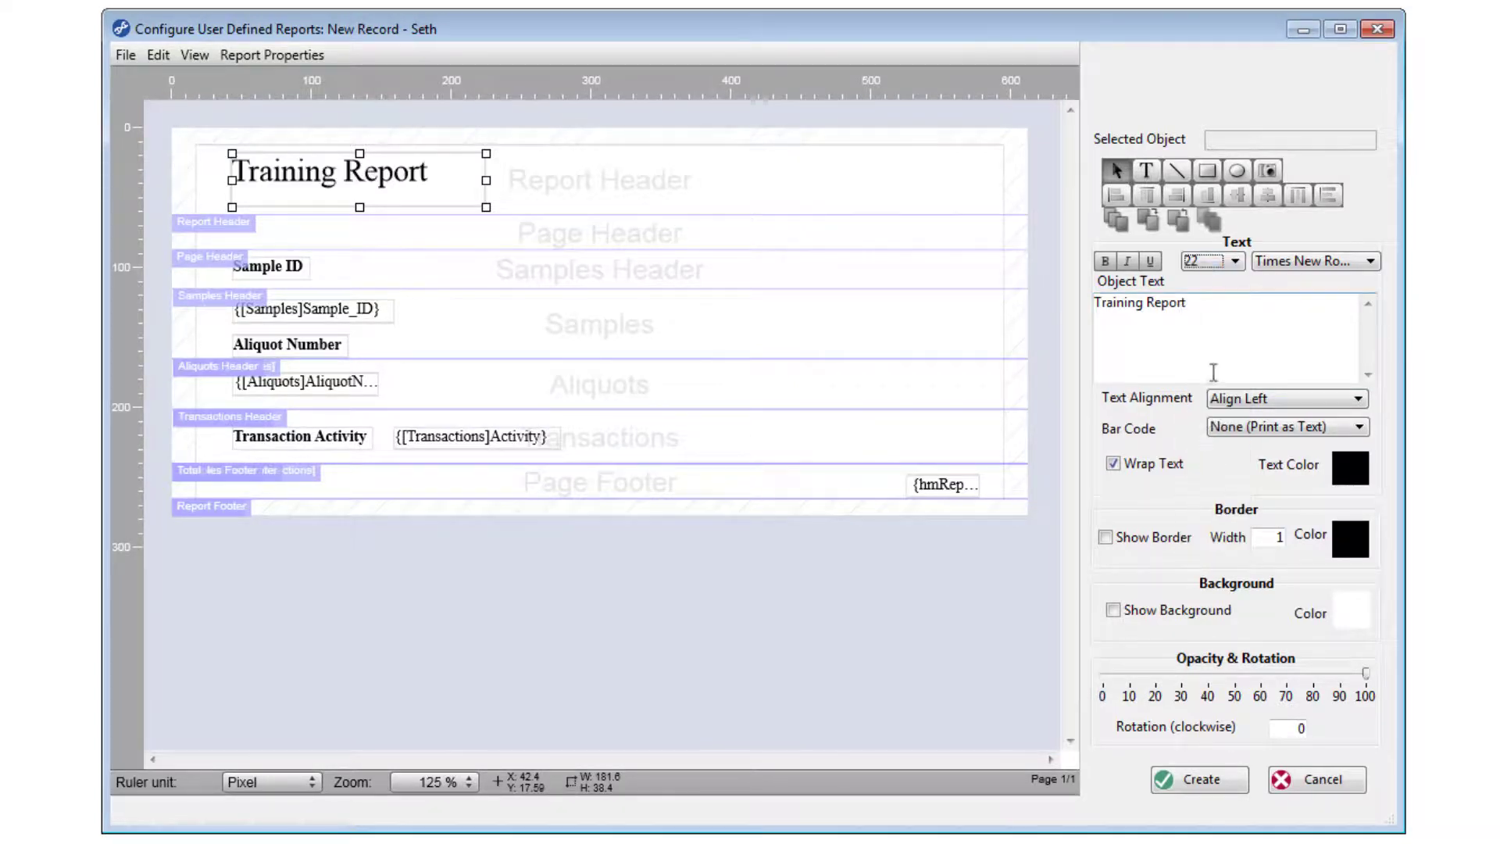
click(554, 204)
click(395, 202)
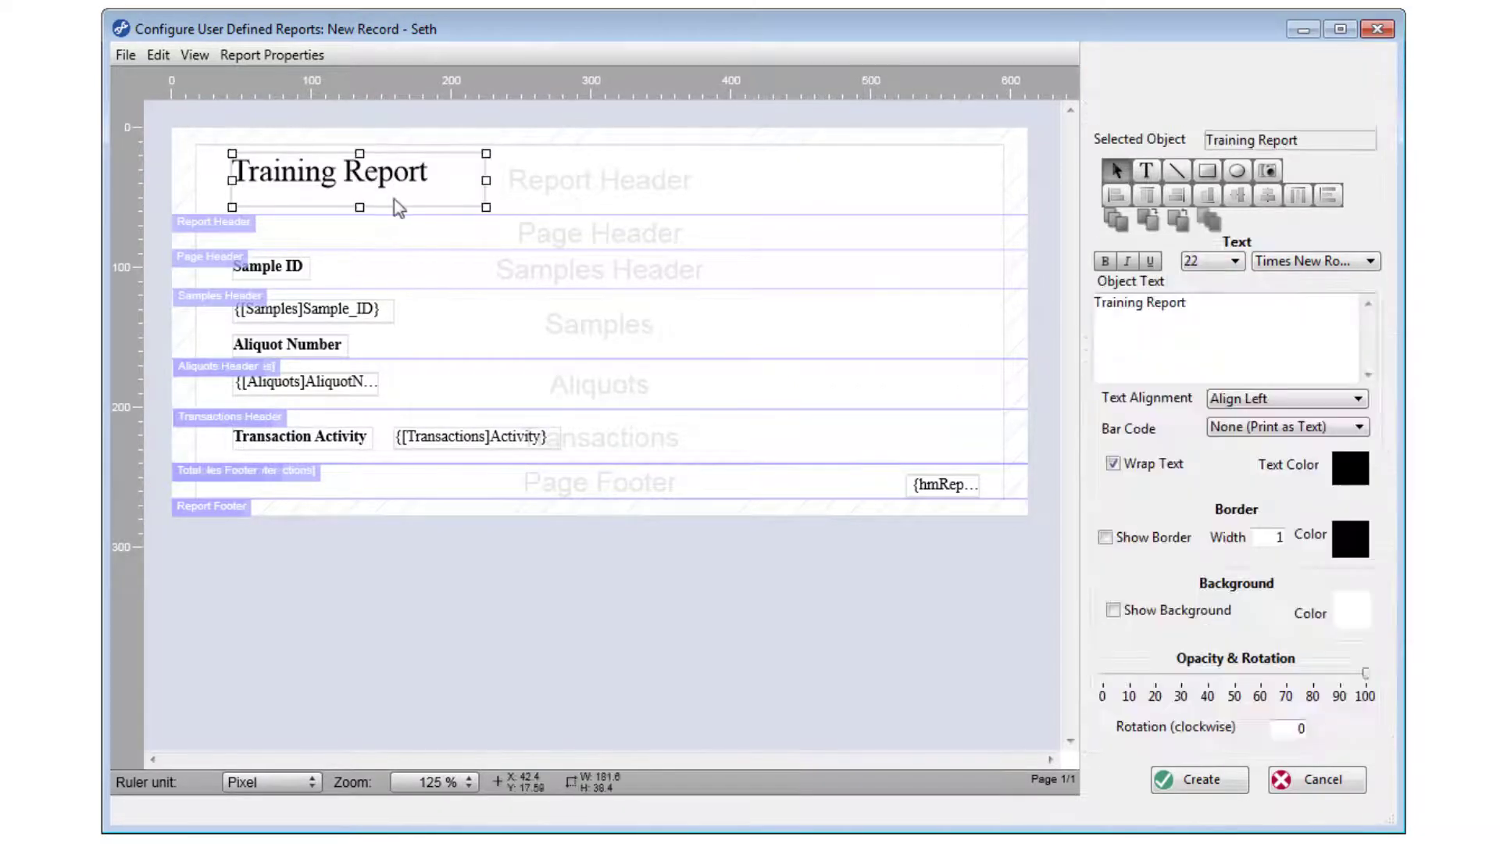
drag(360, 208, 360, 198)
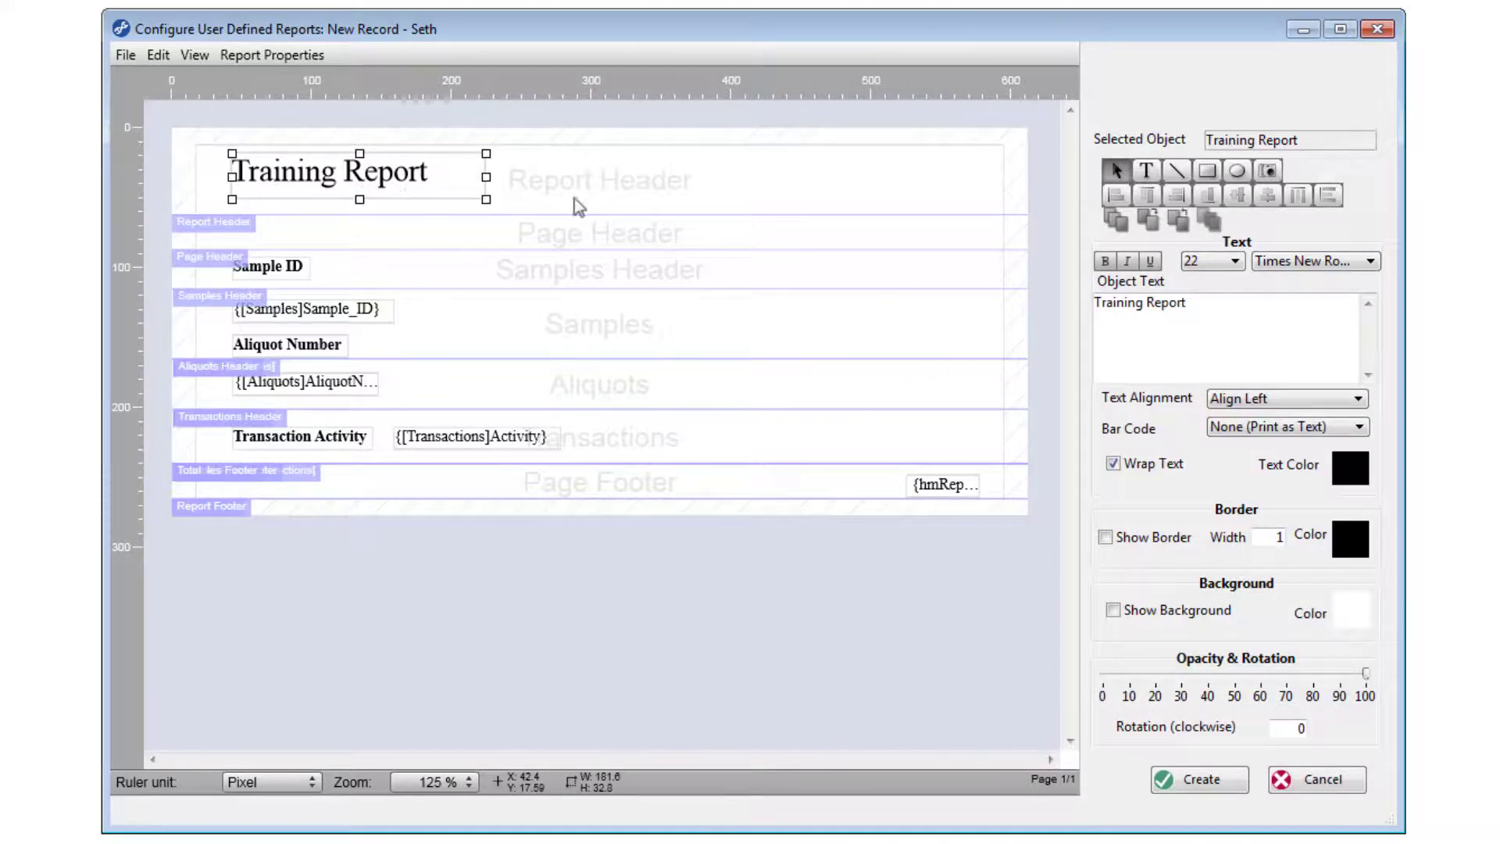
click(661, 200)
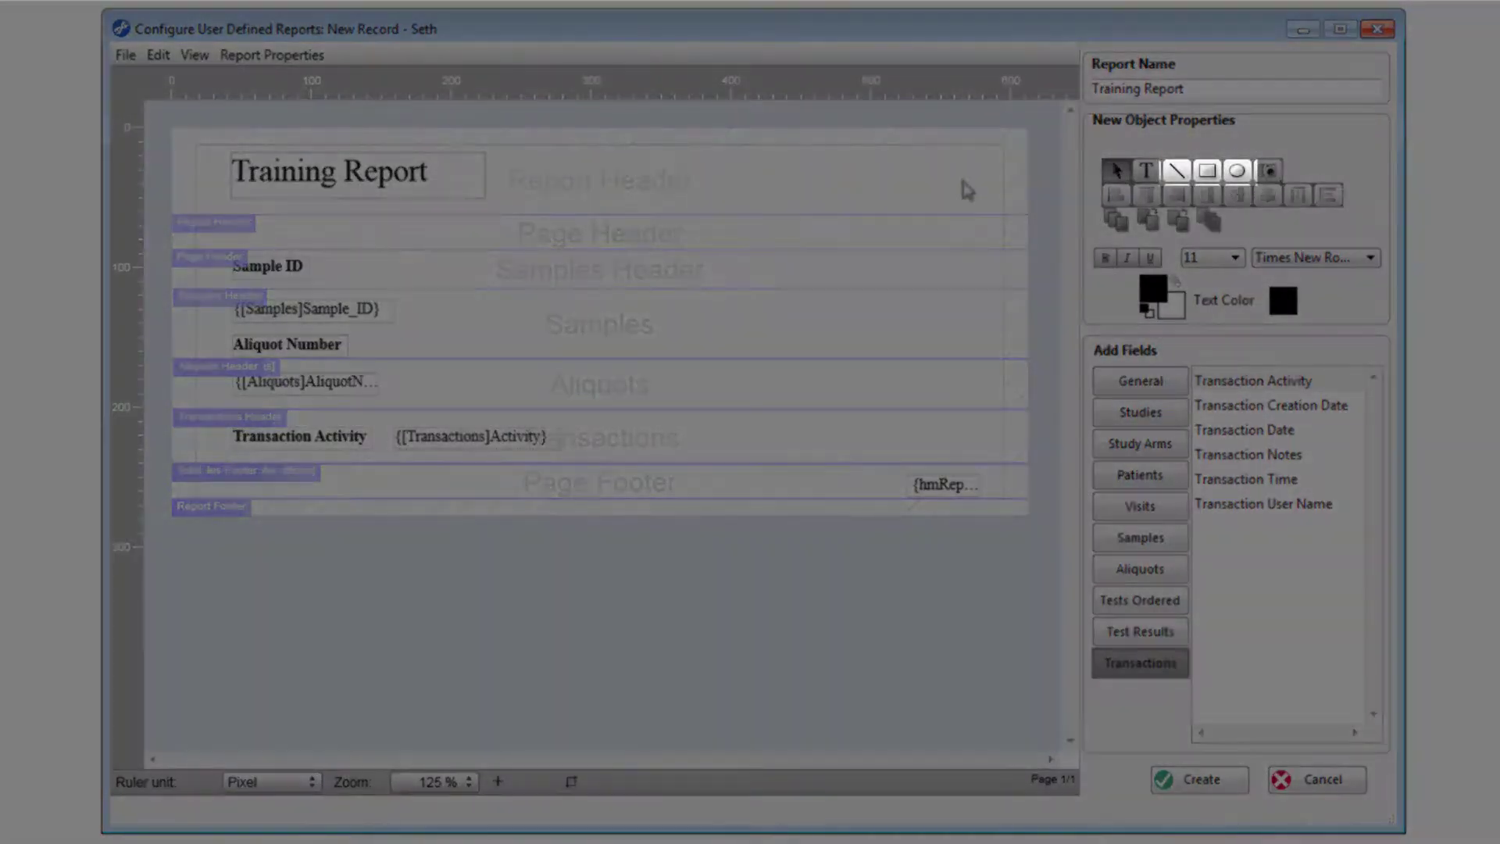
- Draw a horizontal line from margin to margin in the Report Header, just beneath the Training Report title
click(1174, 171)
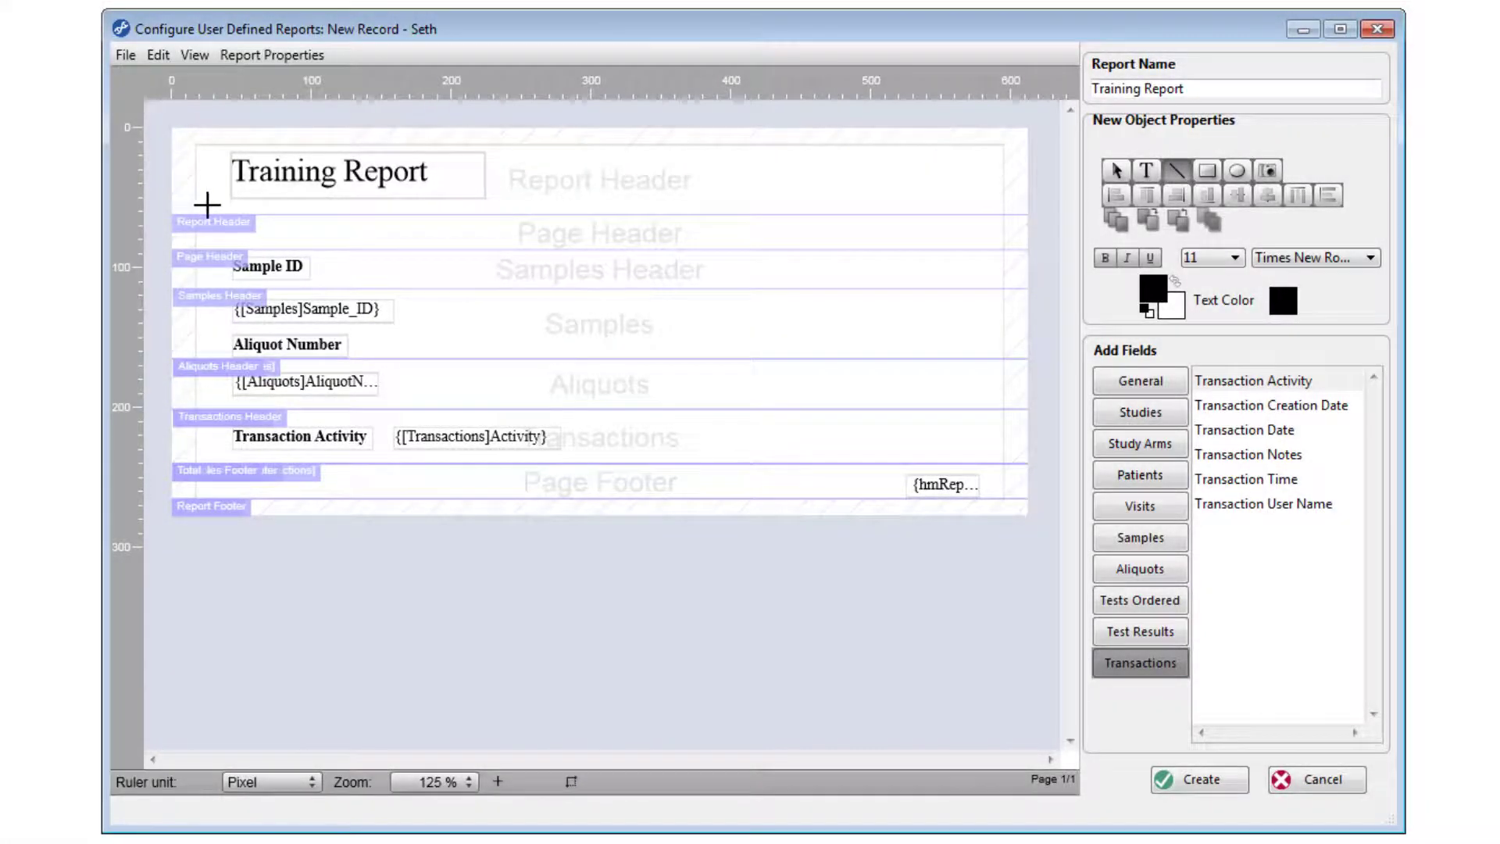
drag(198, 206, 1000, 203)
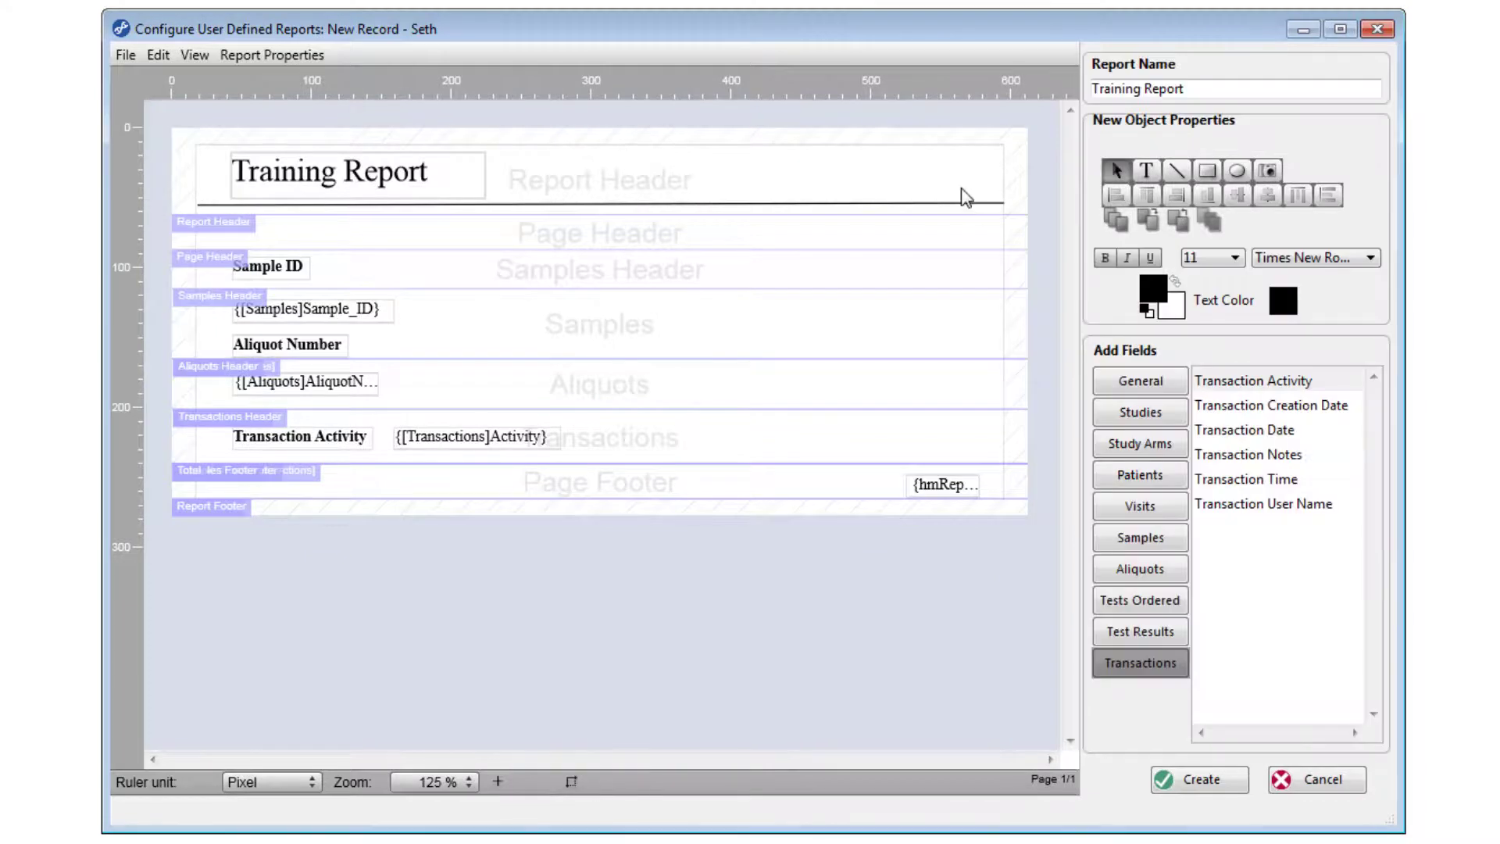
- Draw a rectangle about 576 by 28 px over the Sample ID field in the Samples section and give it a bright green background
click(1205, 173)
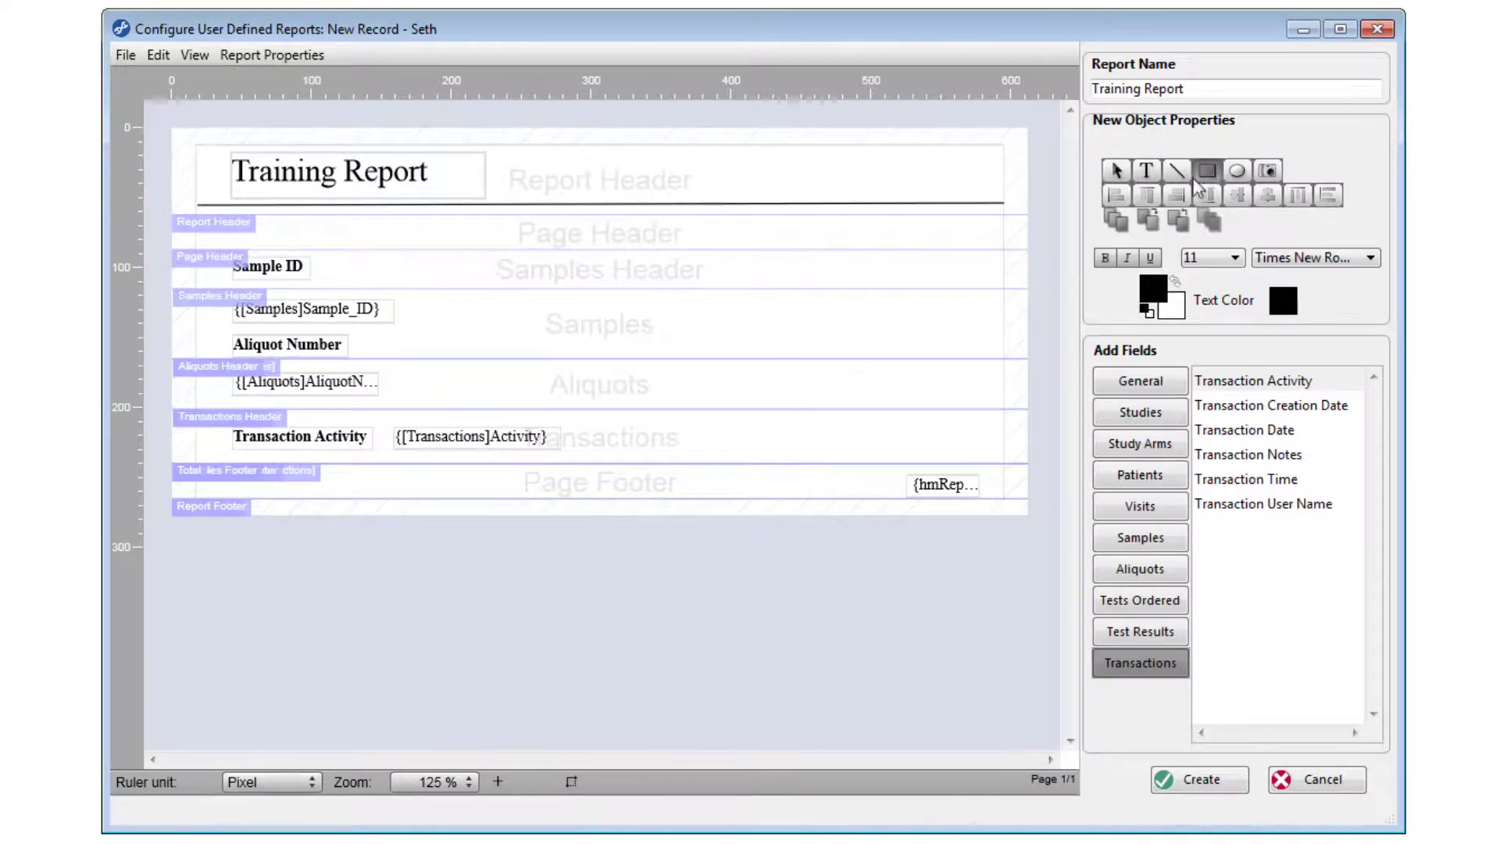
drag(199, 329, 1005, 294)
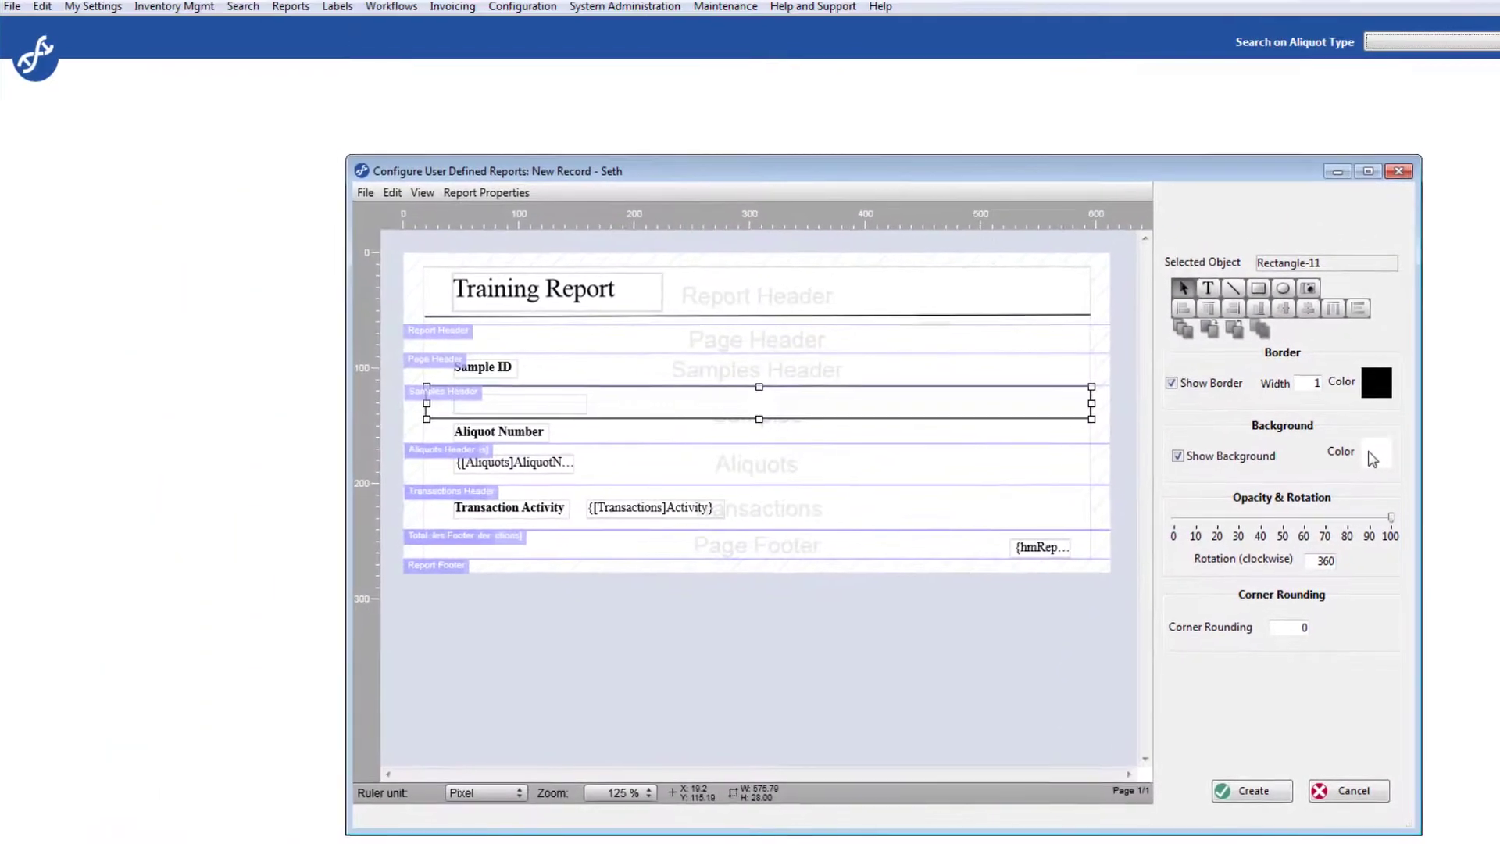
click(1357, 404)
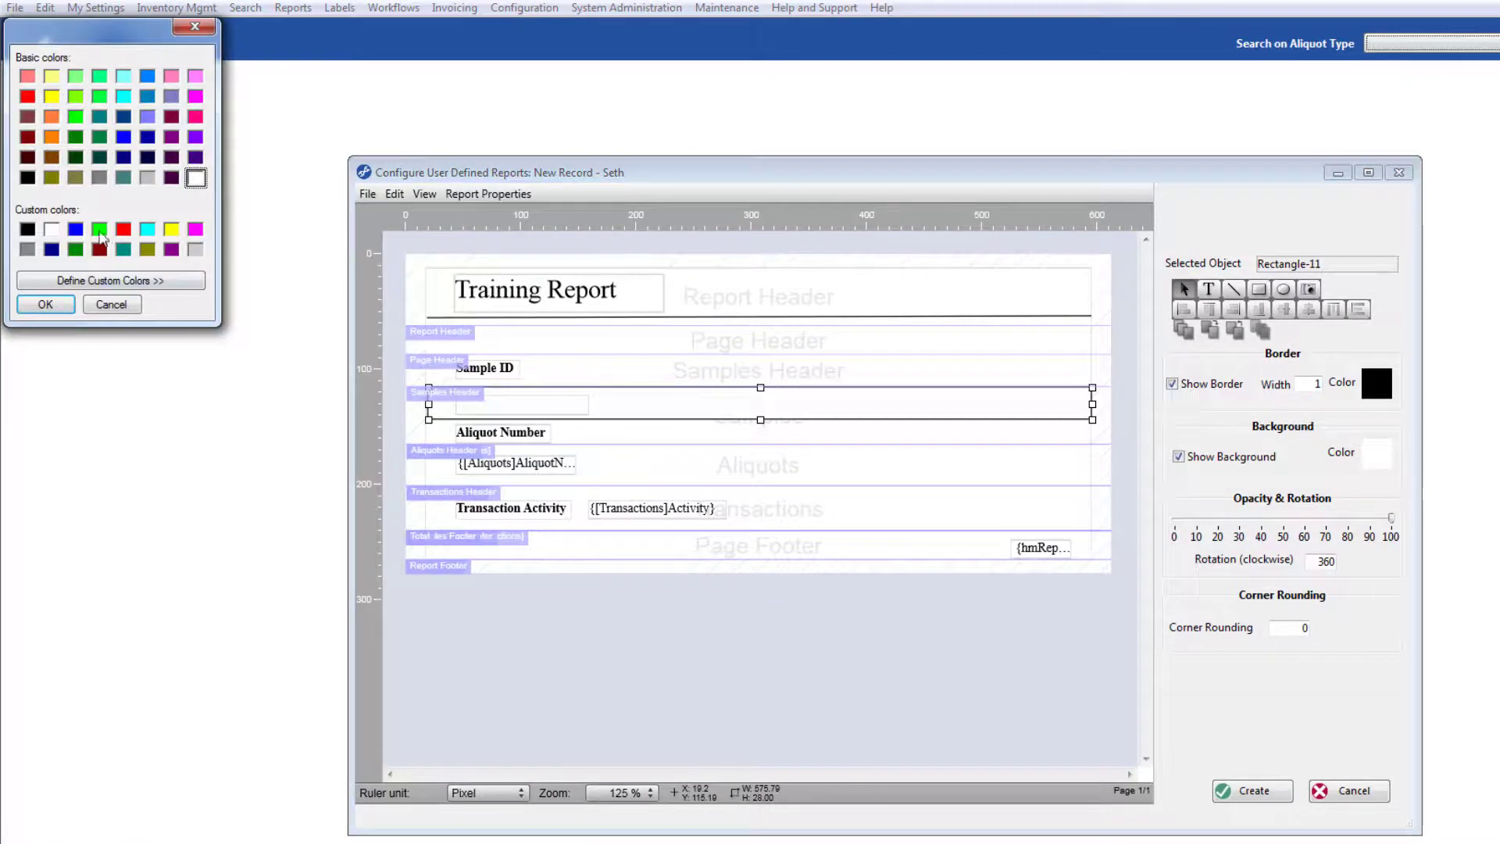
click(45, 304)
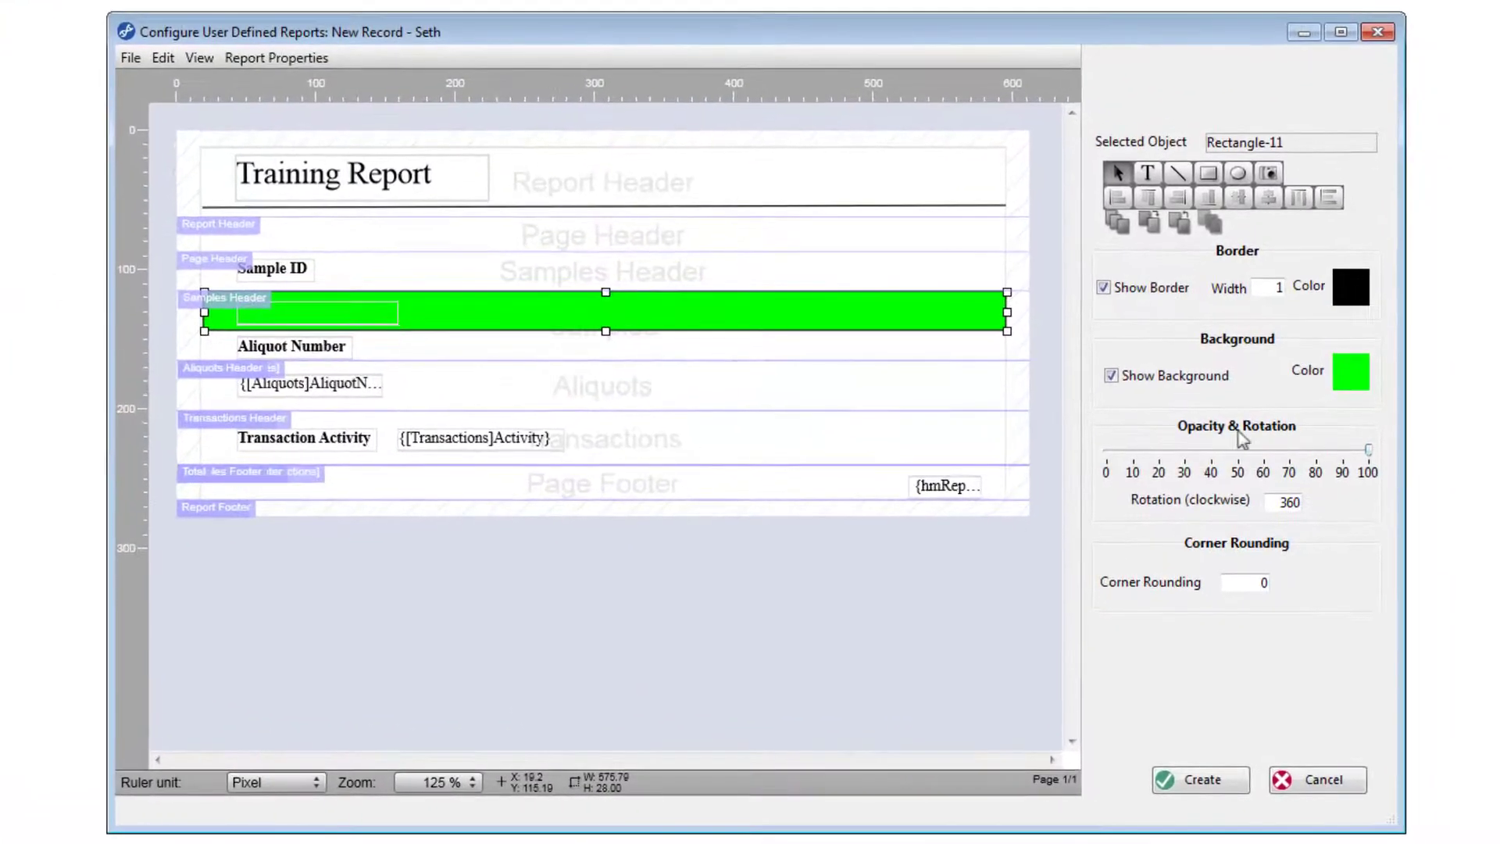
- Lower the green rectangle's opacity to about 30
click(1391, 518)
drag(1368, 453, 1203, 452)
drag(1203, 451, 1183, 451)
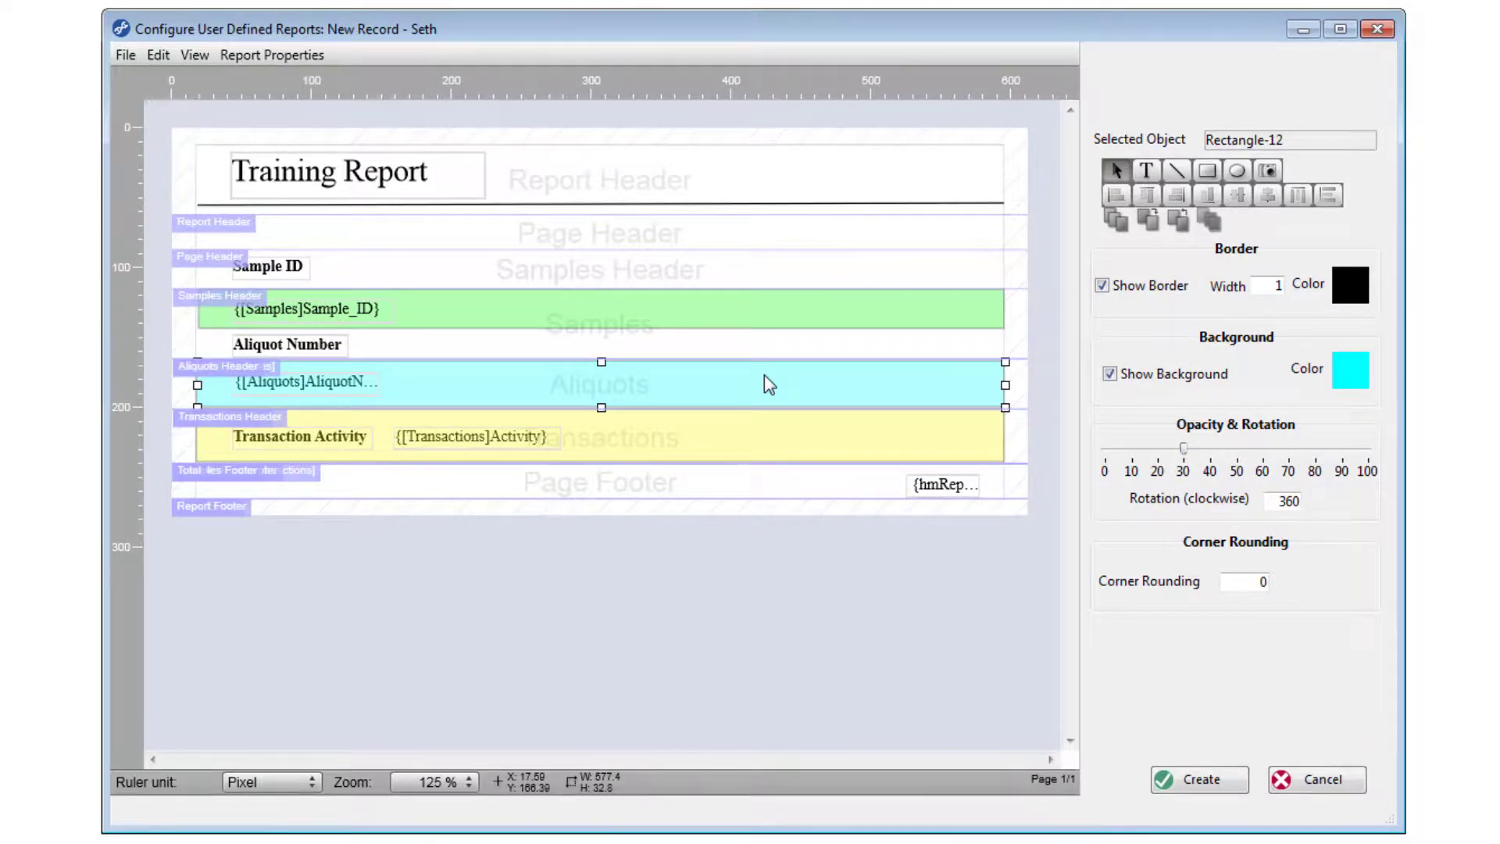
- Send the cyan Aliquots rectangle and the yellow Transactions rectangle to the back, behind their fields
click(1207, 222)
click(747, 435)
click(1207, 222)
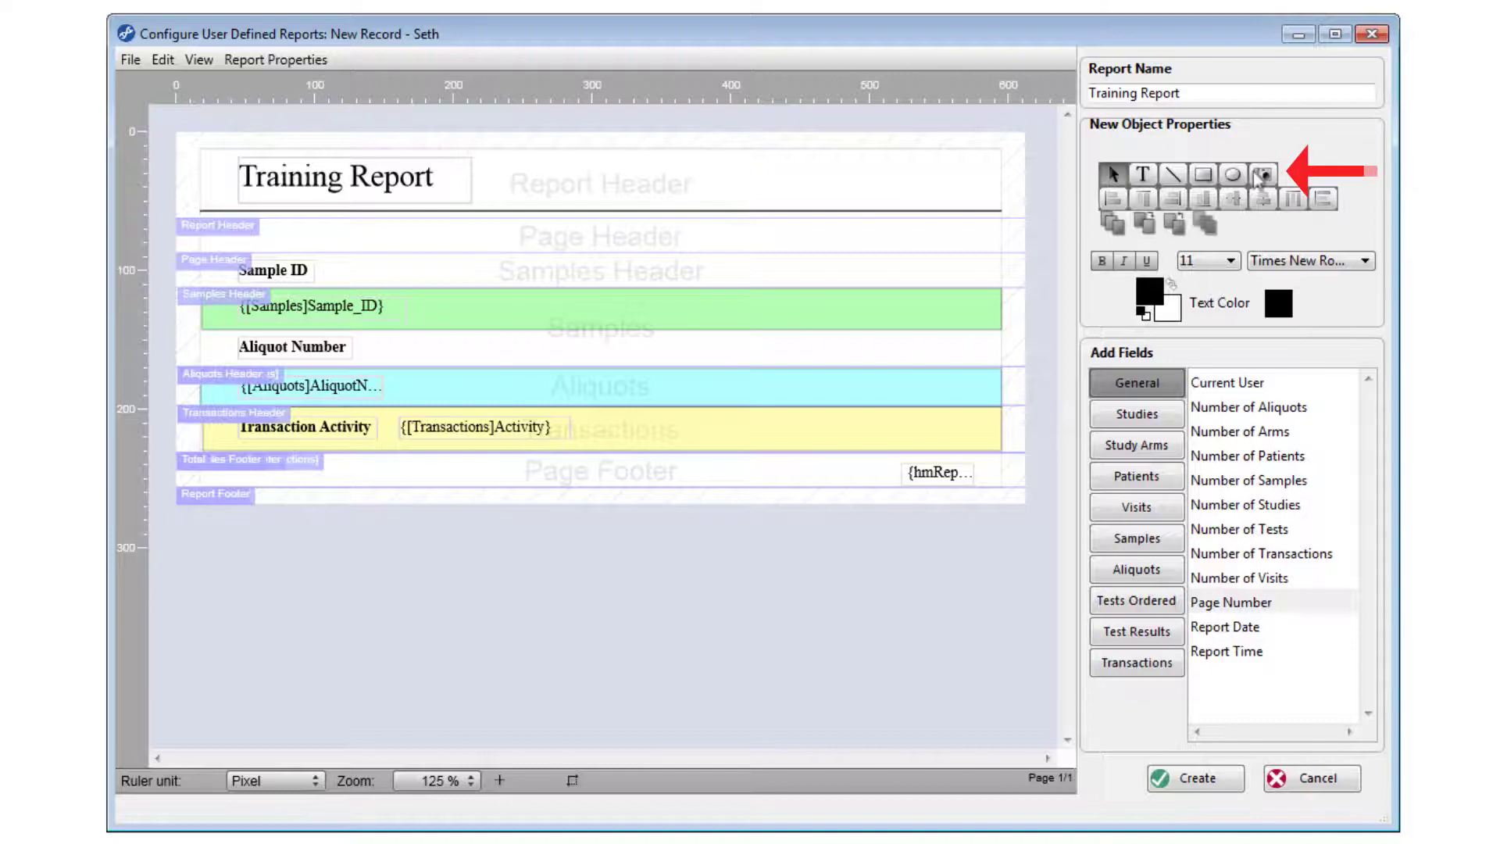
- Add a picture frame about 66 by 45 px at the right end of the Report Header and import RS401_FW_logo_vert_tag-2017EDIT into it
drag(911, 149, 1003, 212)
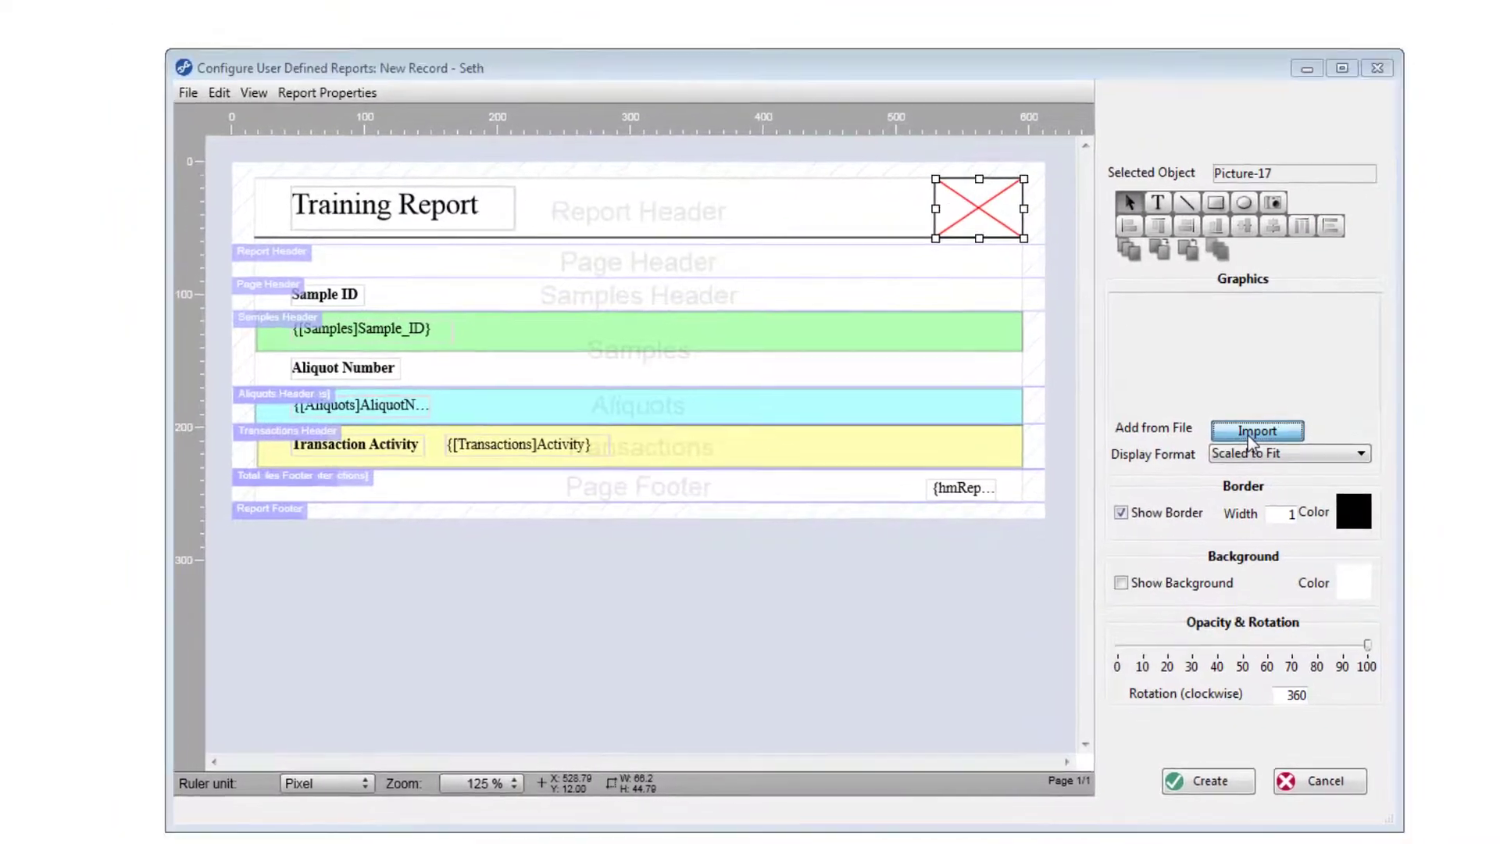
click(1246, 412)
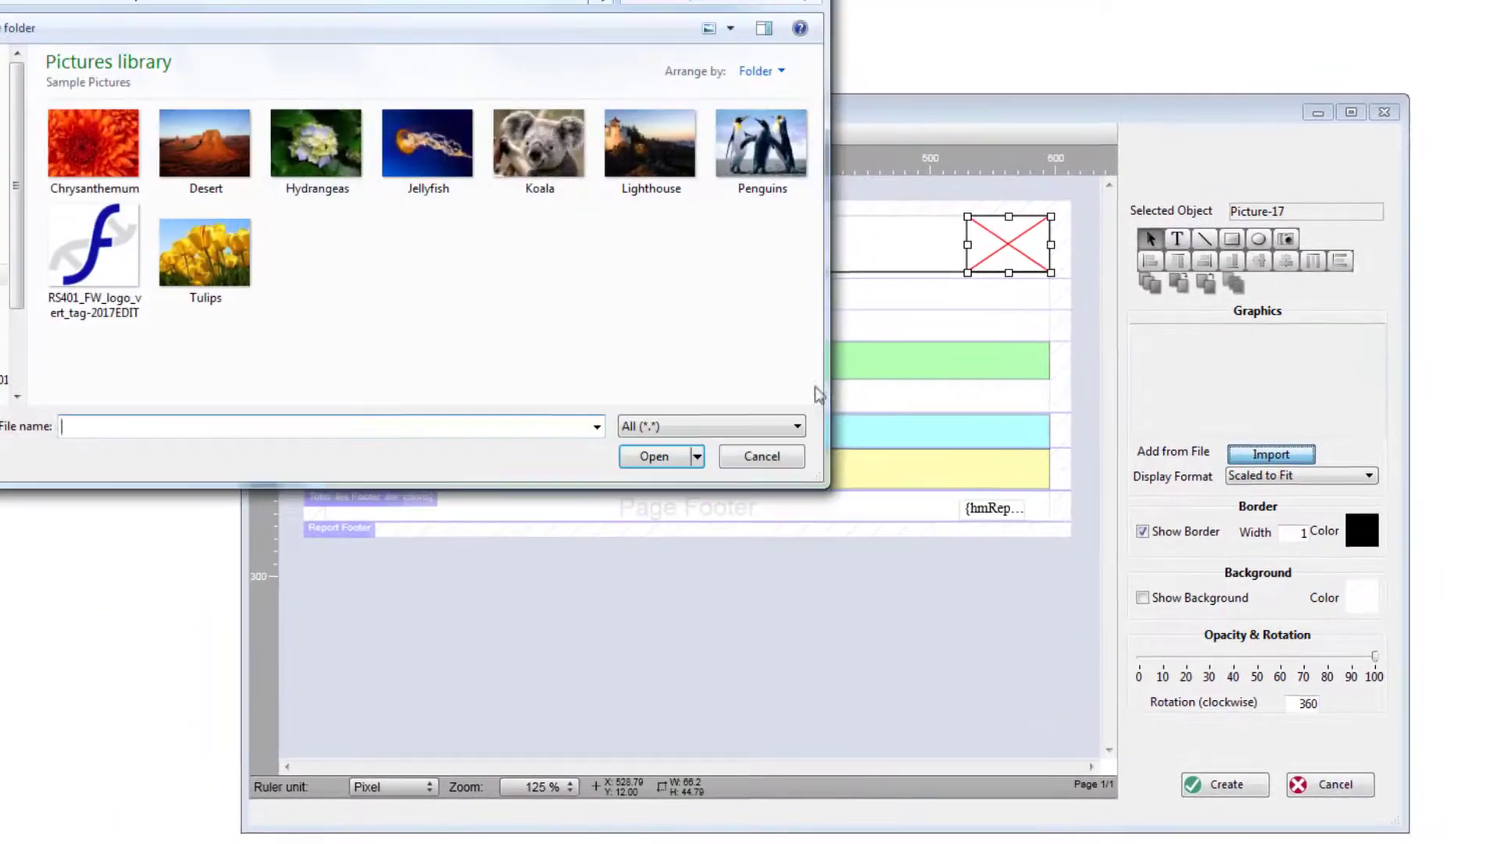
double_click(84, 275)
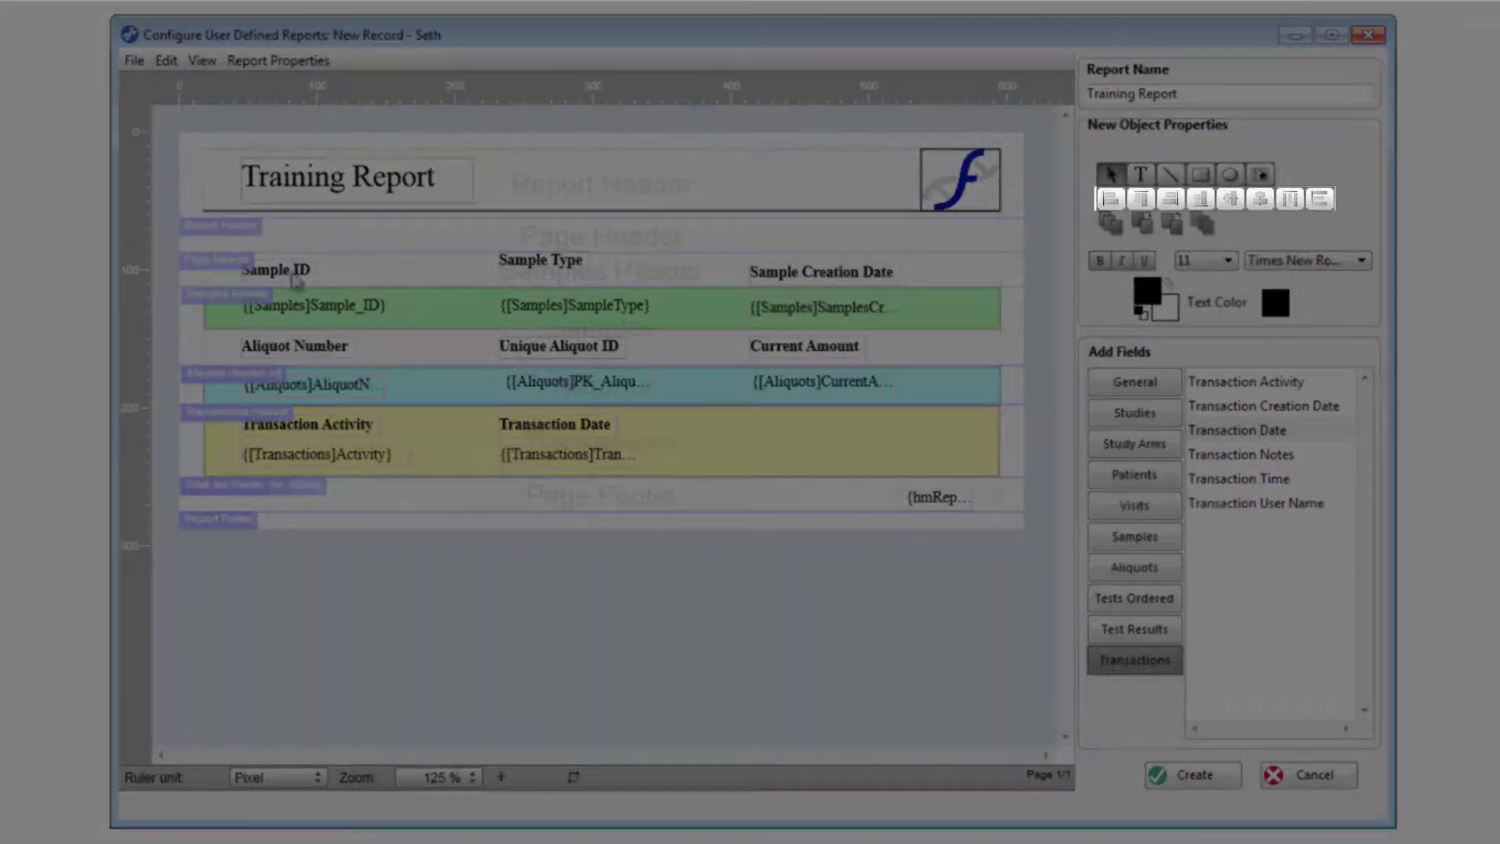
- Align the Sample ID, Sample Type and Sample Creation Date headings with each other along their horizontal centre line
click(296, 280)
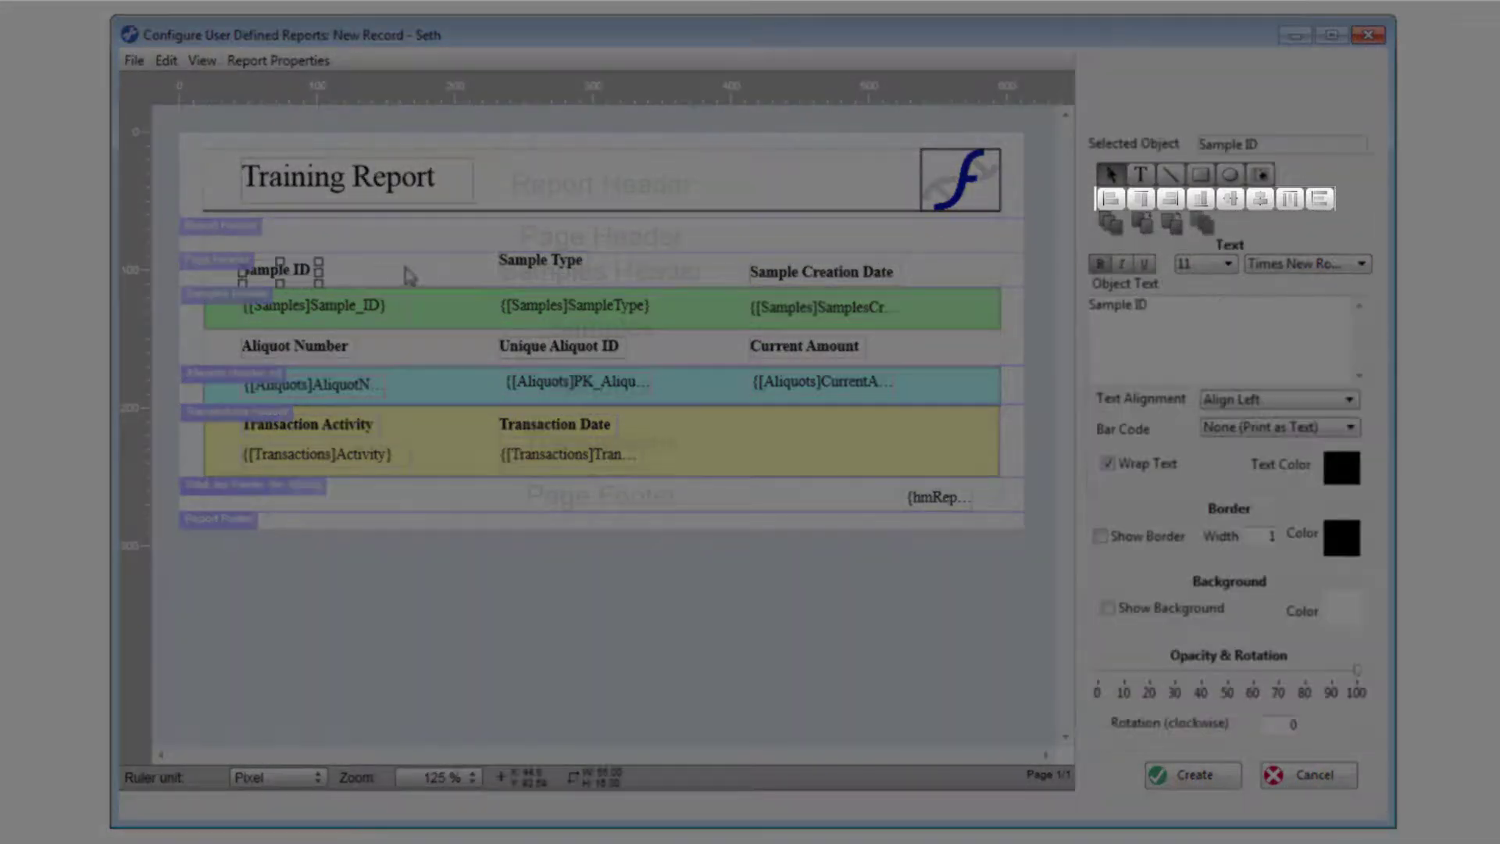
shift+click(524, 265)
shift+click(799, 275)
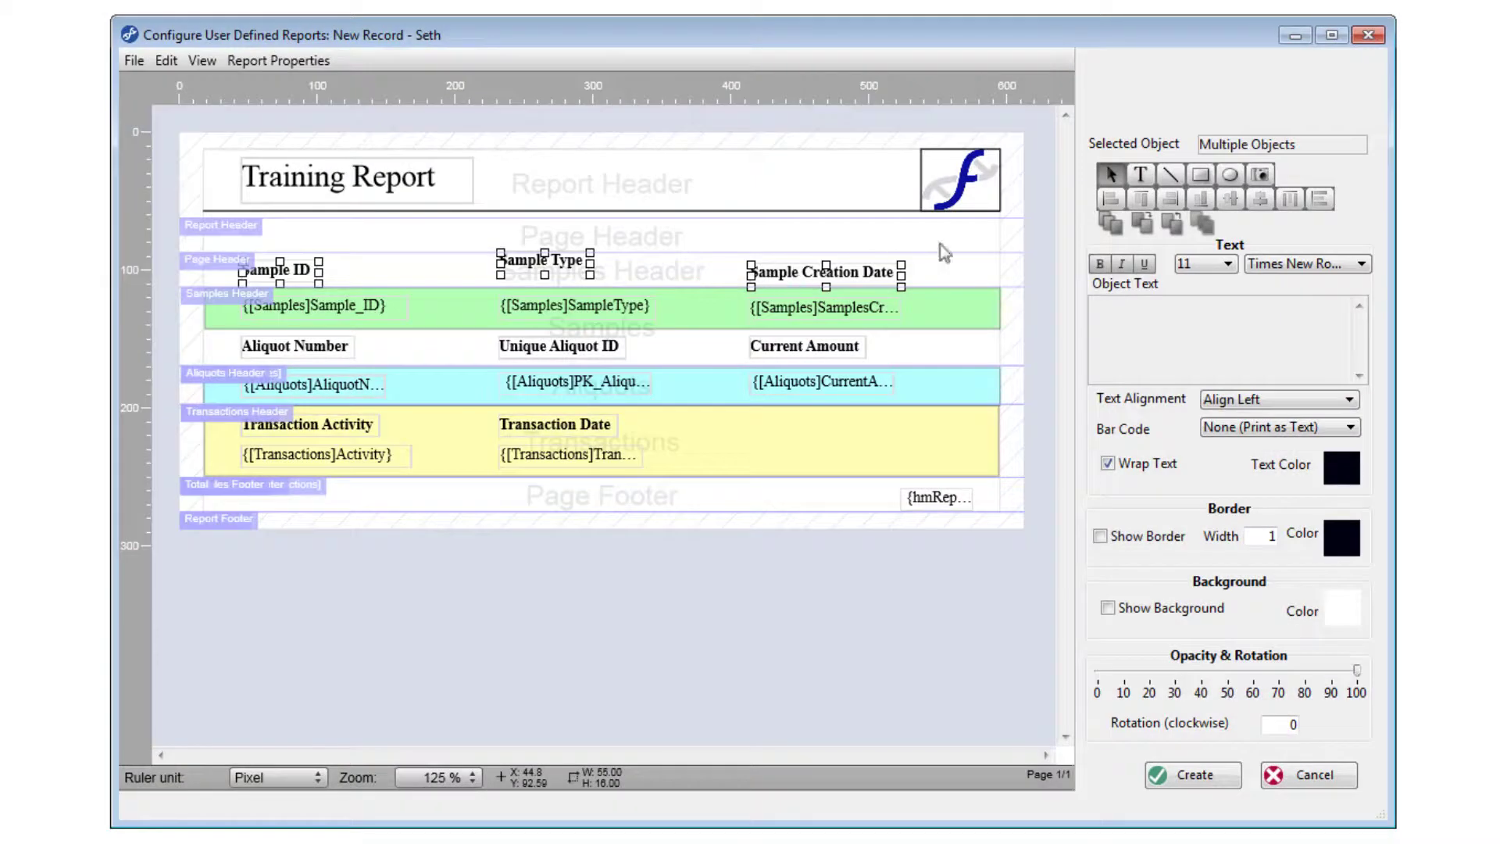
click(1227, 200)
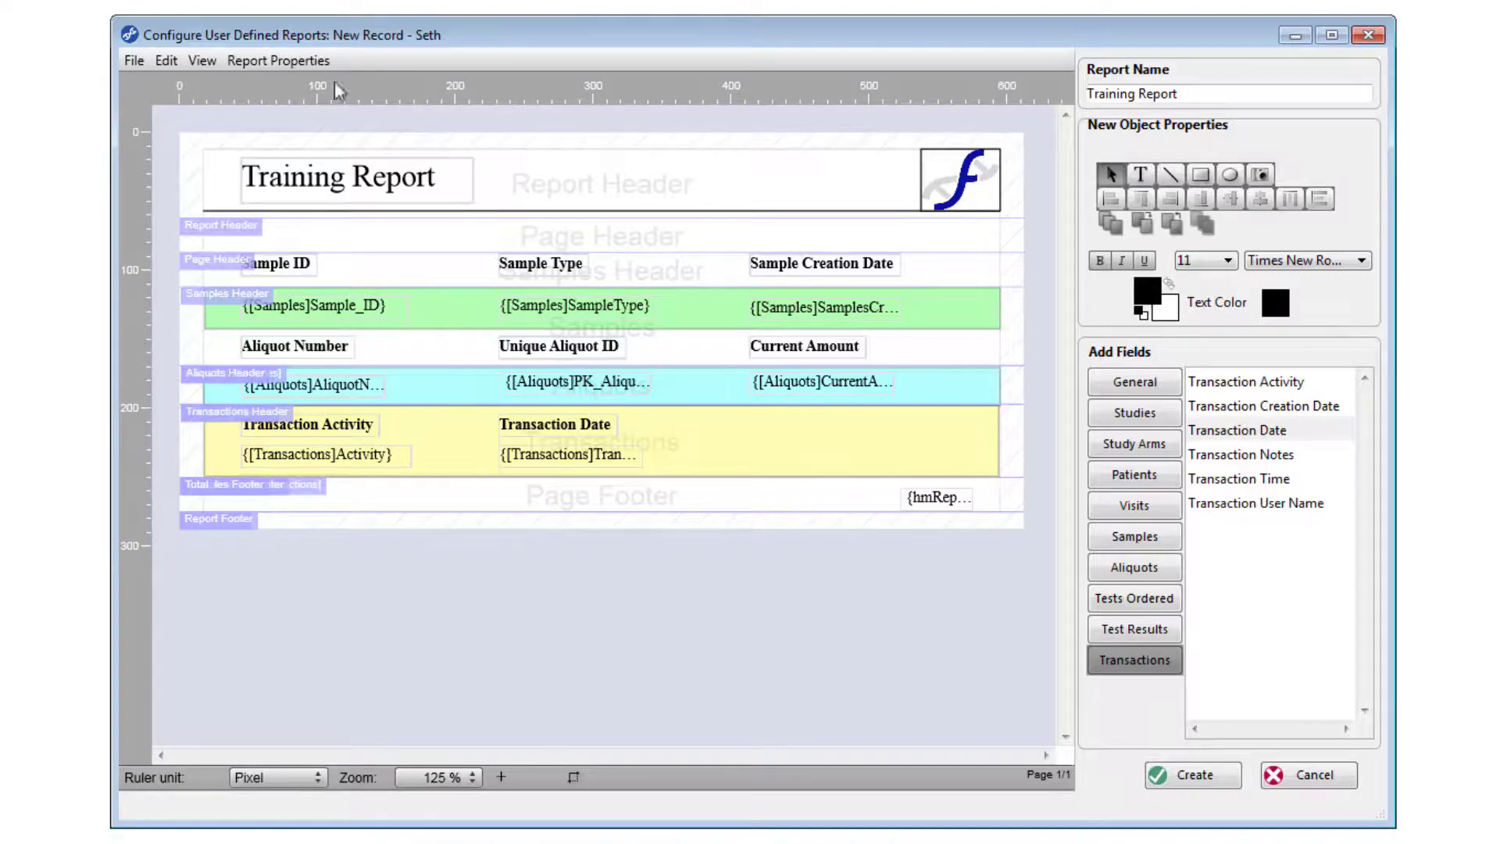
- View the report's sort configuration with the fields of the Samples section and close it without saving
click(287, 61)
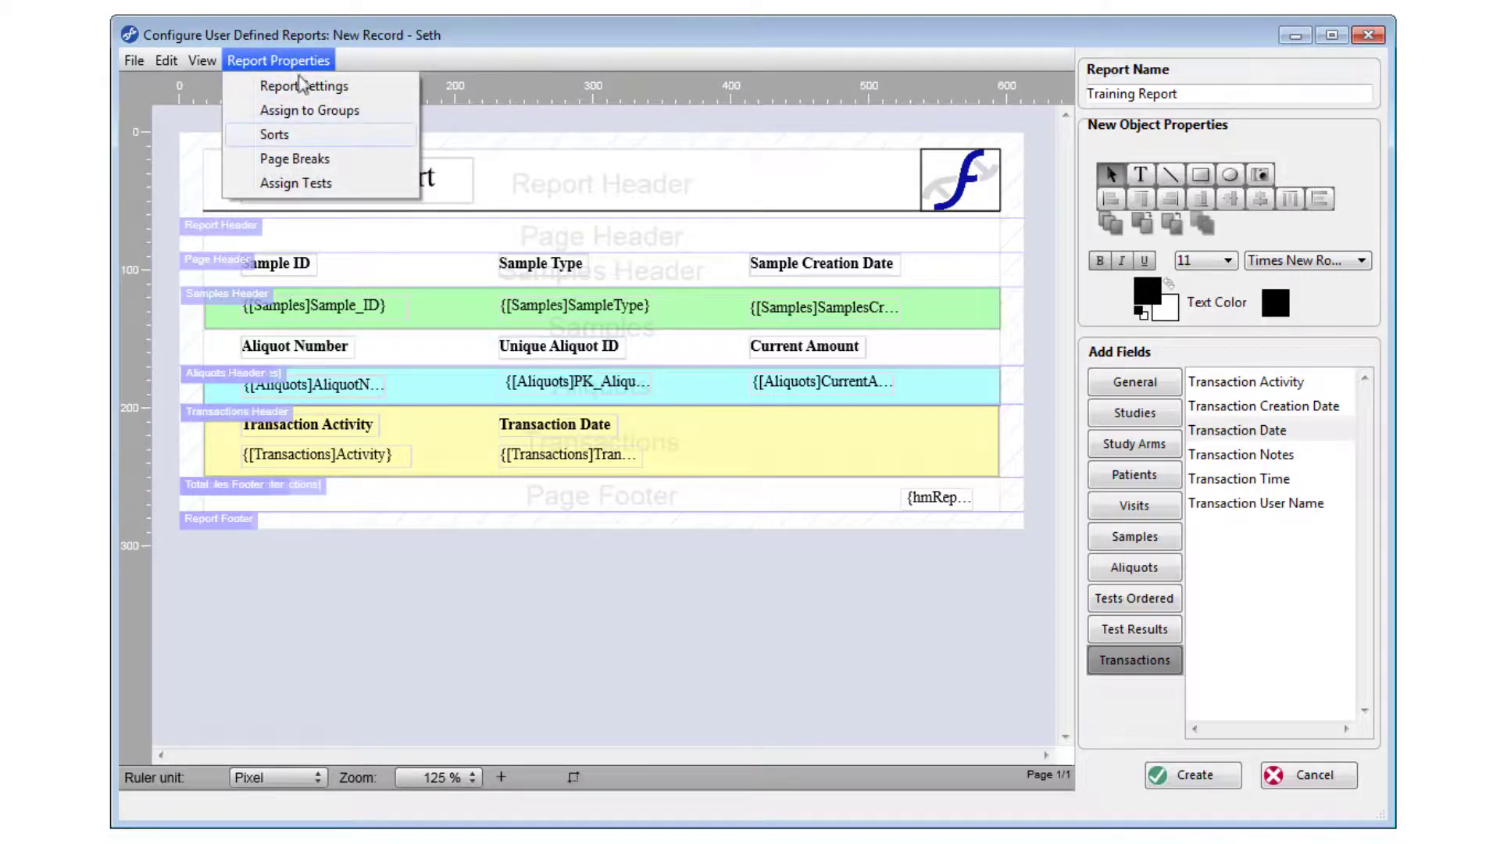
click(341, 138)
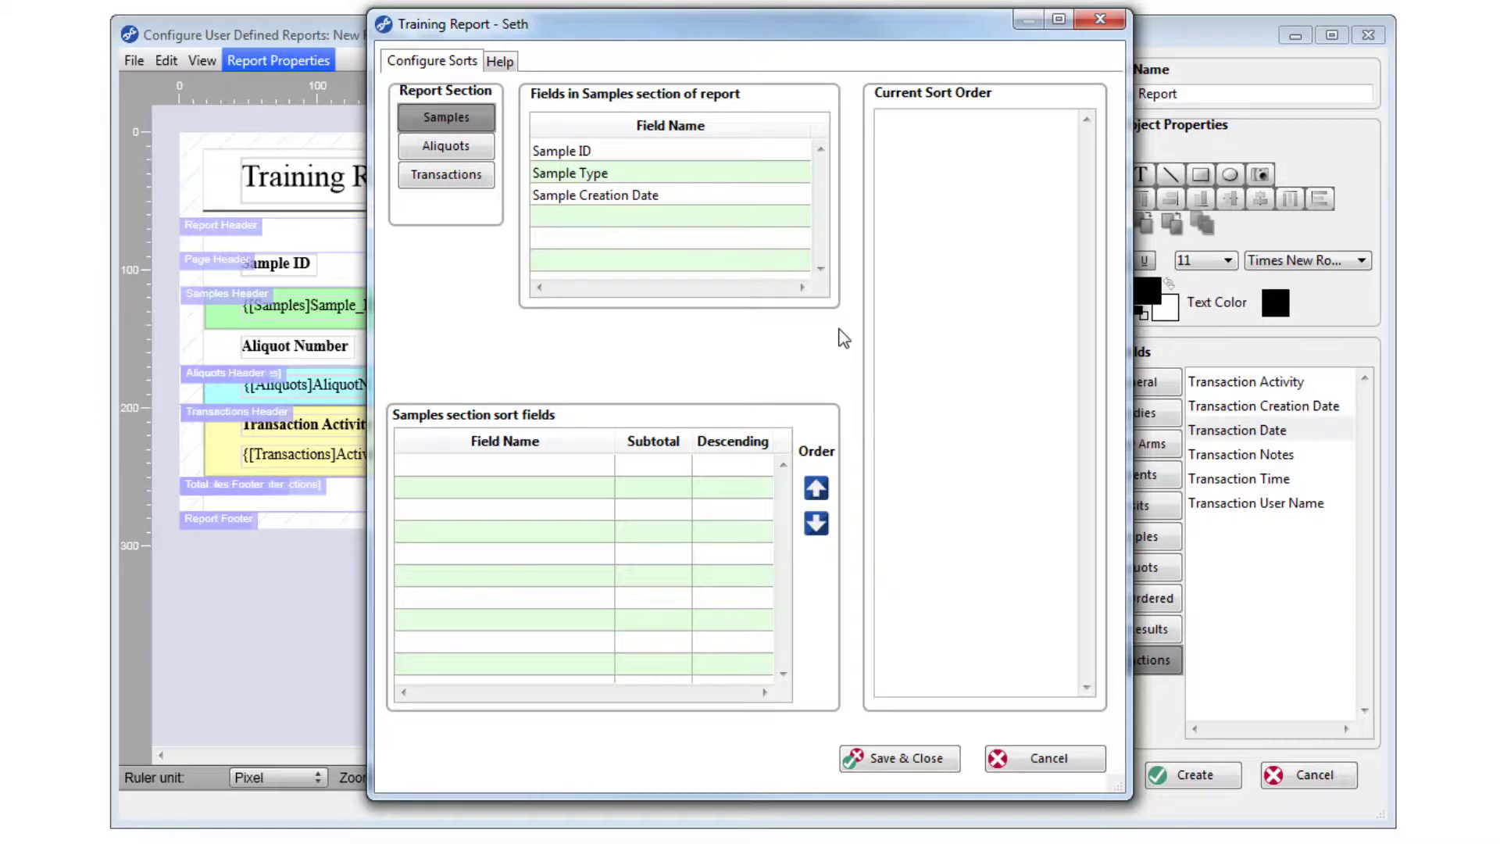
click(1045, 757)
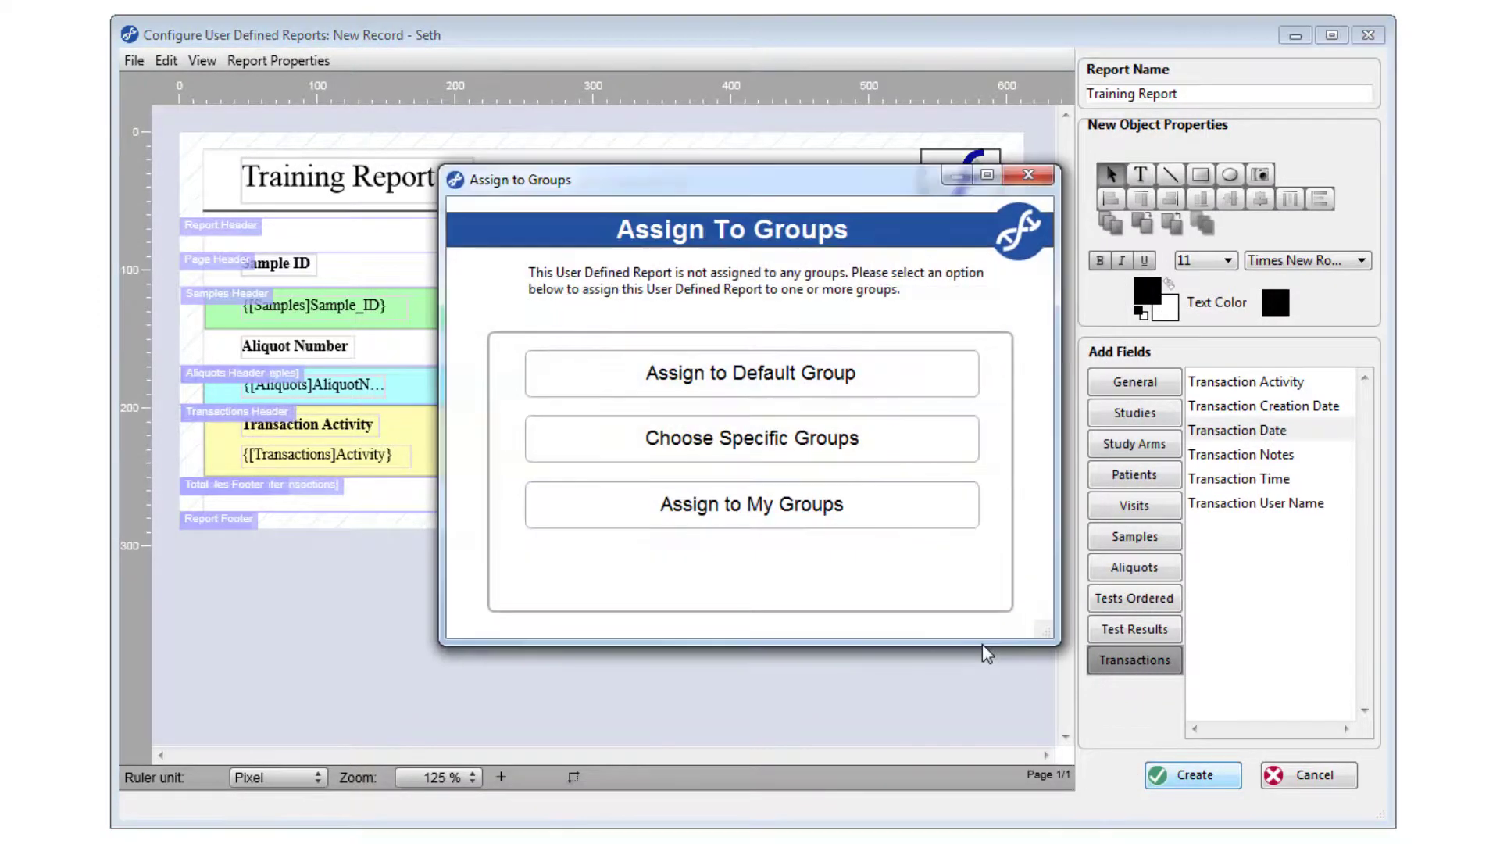
- Create the Training Report and assign it to My Groups
click(817, 526)
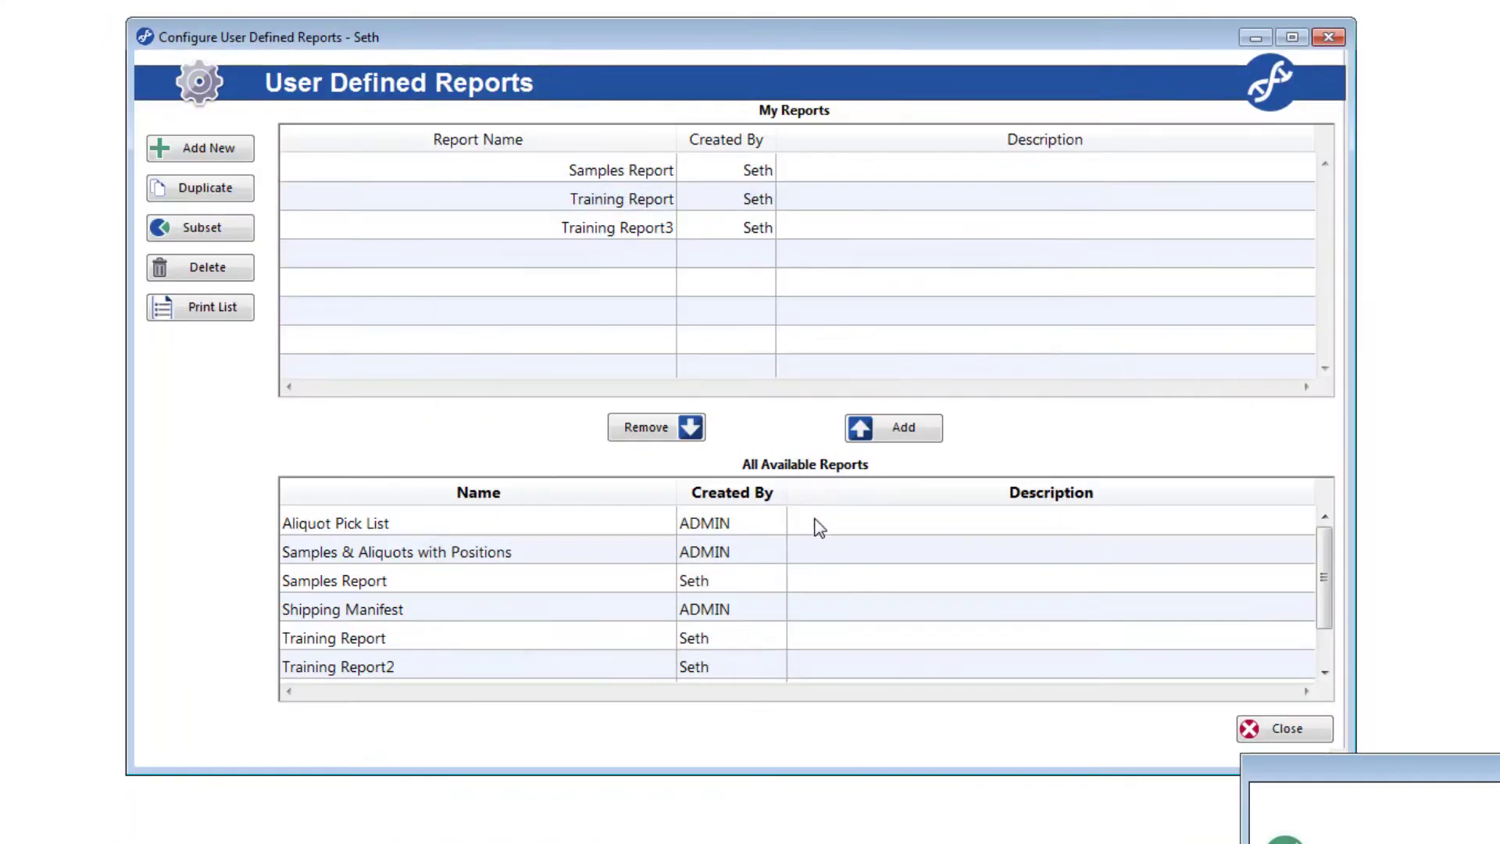